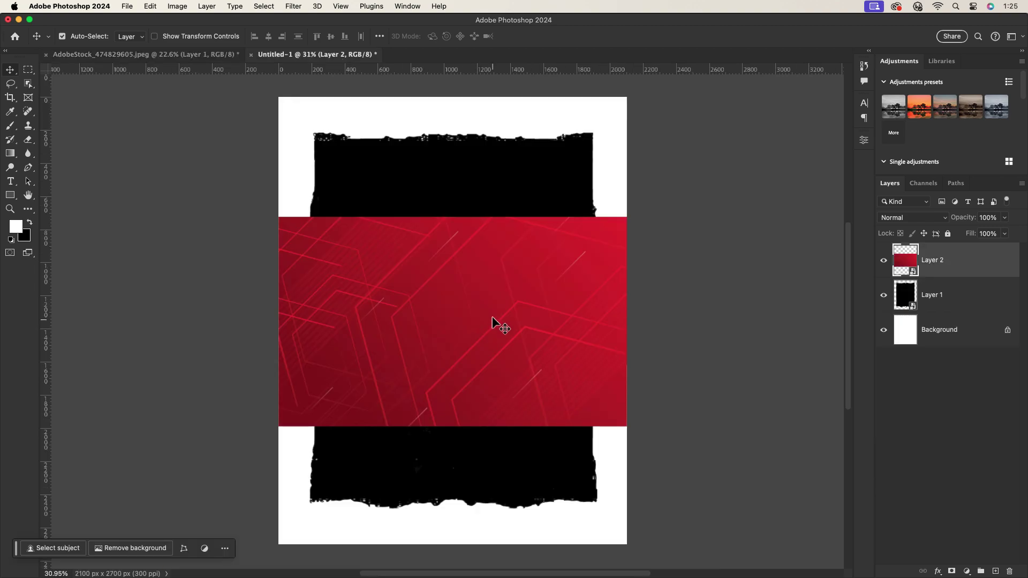
Stretch the red image to fill the whole page and move it beneath the torn frame.
{"action": "key", "text": "ctrl+t"}
{"action": "left_click_drag", "start_coordinate": [471, 217], "coordinate": [472, 98]}
{"action": "left_click_drag", "start_coordinate": [470, 426], "coordinate": [488, 552]}
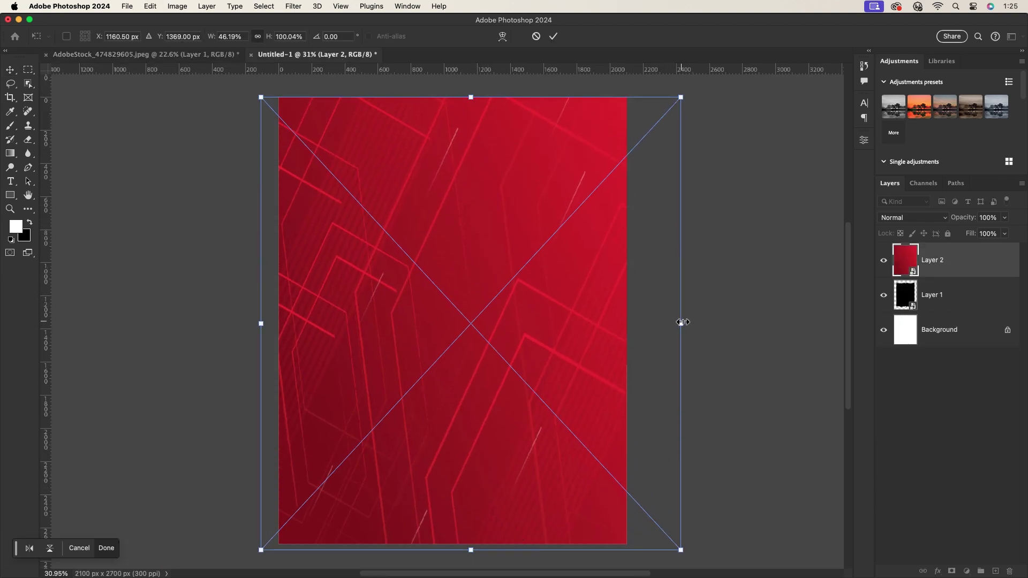
{"action": "left_click_drag", "start_coordinate": [681, 321], "coordinate": [773, 325]}
{"action": "left_click", "coordinate": [554, 36]}
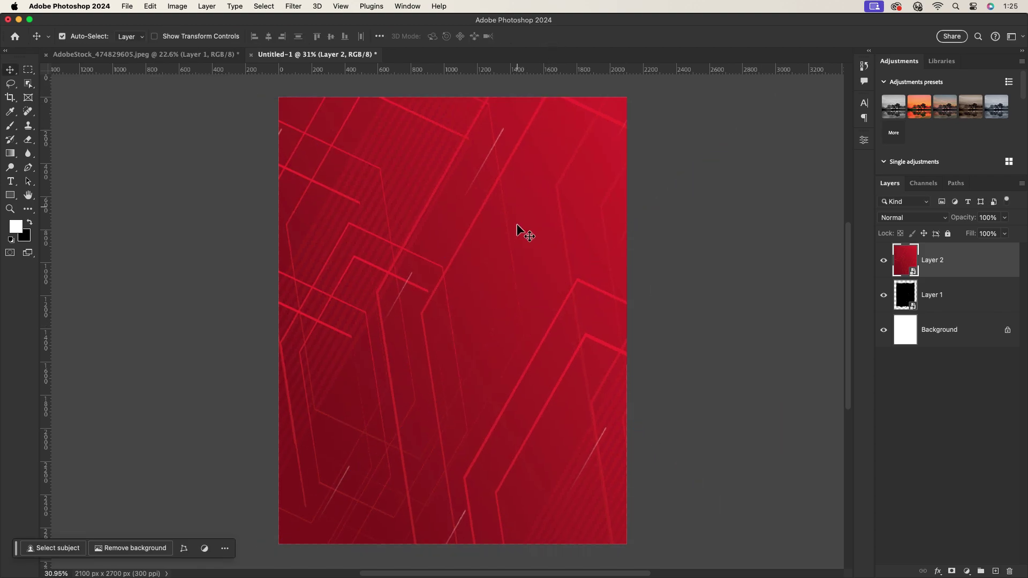
{"action": "left_click_drag", "start_coordinate": [905, 268], "coordinate": [910, 313]}
Give the torn frame a dark grey #1f1f1f Color Overlay layer style.
{"action": "double_click", "coordinate": [971, 262]}
{"action": "left_click", "coordinate": [583, 343]}
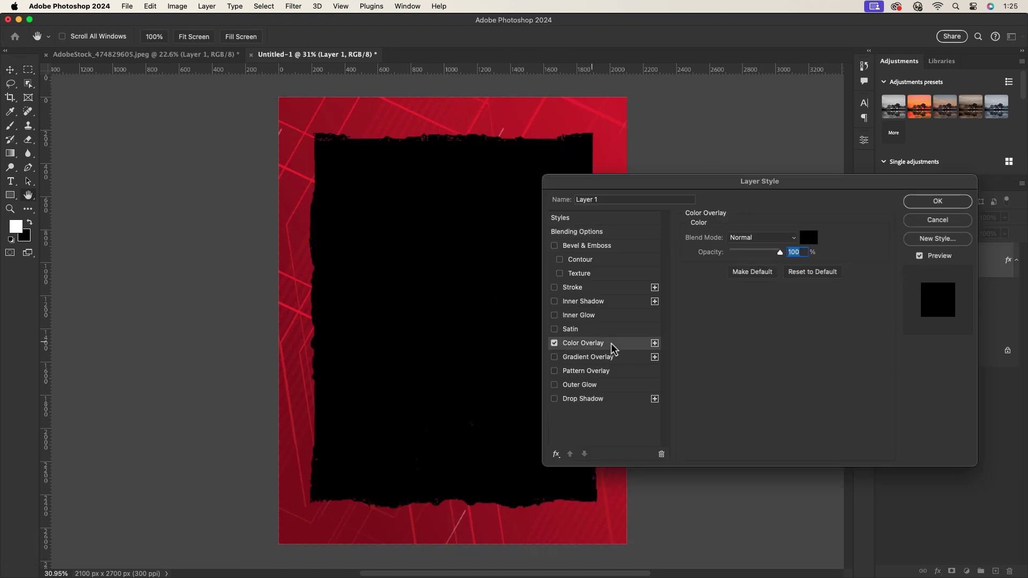
{"action": "left_click", "coordinate": [807, 236]}
{"action": "left_click", "coordinate": [619, 335]}
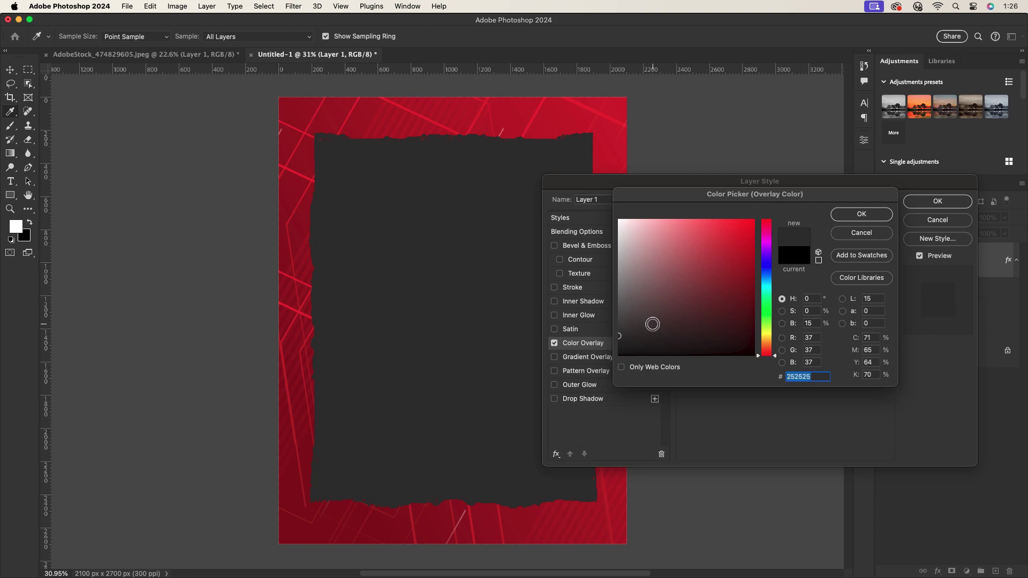
{"action": "left_click", "coordinate": [619, 338]}
{"action": "left_click", "coordinate": [857, 215]}
{"action": "left_click", "coordinate": [943, 202]}
{"action": "left_click", "coordinate": [1017, 261]}
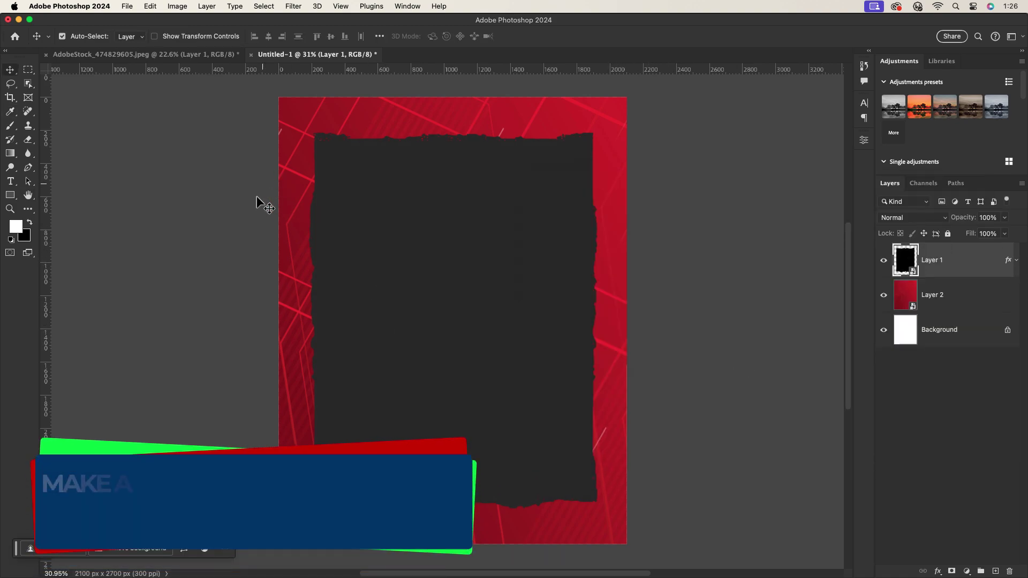
{"action": "right_click", "coordinate": [10, 194]}
{"action": "left_click", "coordinate": [45, 194]}
Draw a white rectangle in the frame's upper left.
{"action": "left_click_drag", "start_coordinate": [339, 165], "coordinate": [413, 272]}
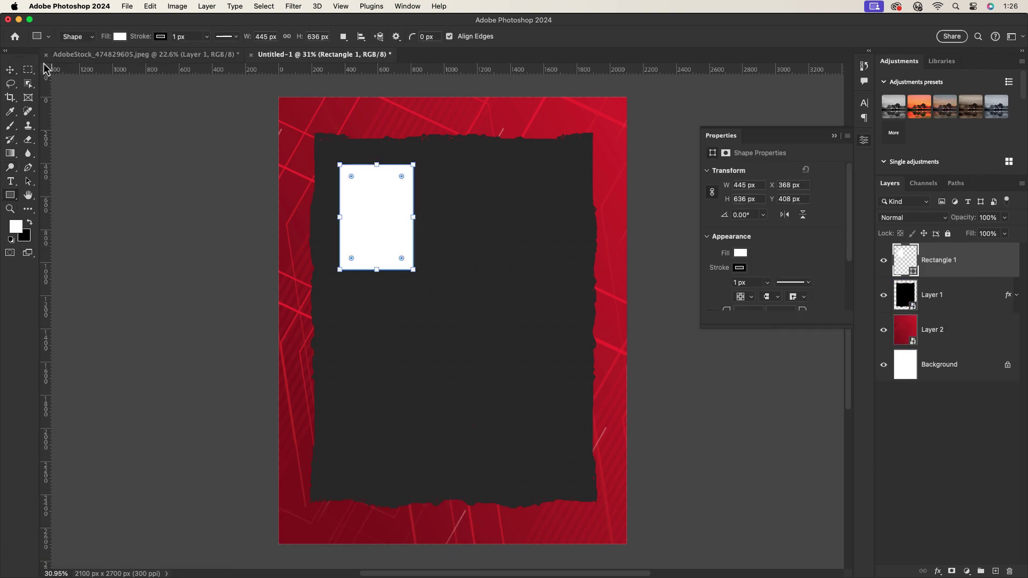
{"action": "key", "text": "v"}
{"action": "left_click_drag", "start_coordinate": [375, 216], "coordinate": [370, 221]}
Enlarge the dark torn frame outward on all four sides.
{"action": "left_click", "coordinate": [510, 275]}
{"action": "key", "text": "super+t"}
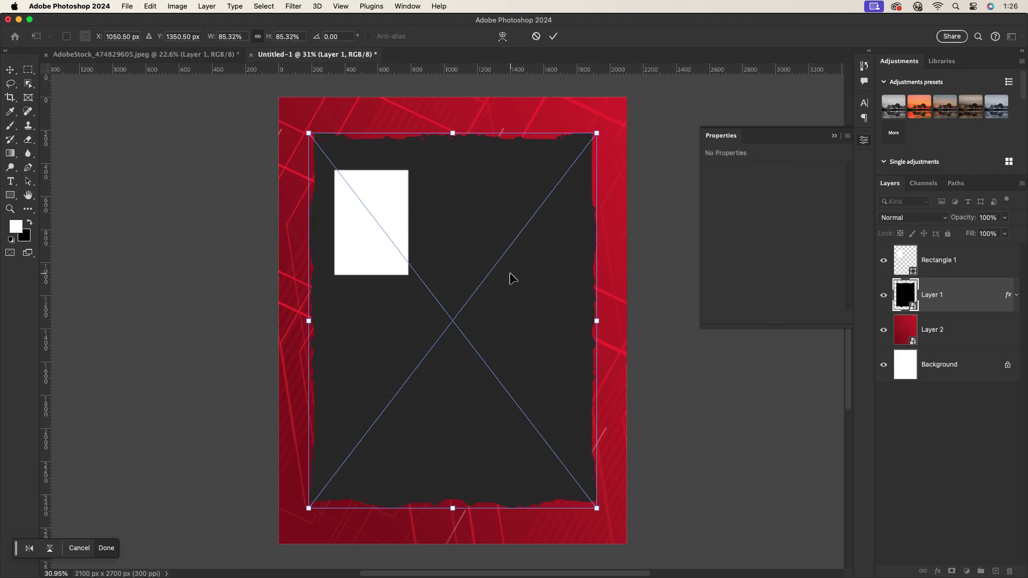
{"action": "left_click_drag", "start_coordinate": [597, 320], "coordinate": [604, 327]}
{"action": "left_click_drag", "start_coordinate": [457, 508], "coordinate": [457, 531]}
{"action": "left_click_drag", "start_coordinate": [308, 332], "coordinate": [301, 332]}
{"action": "left_click_drag", "start_coordinate": [457, 133], "coordinate": [461, 121]}
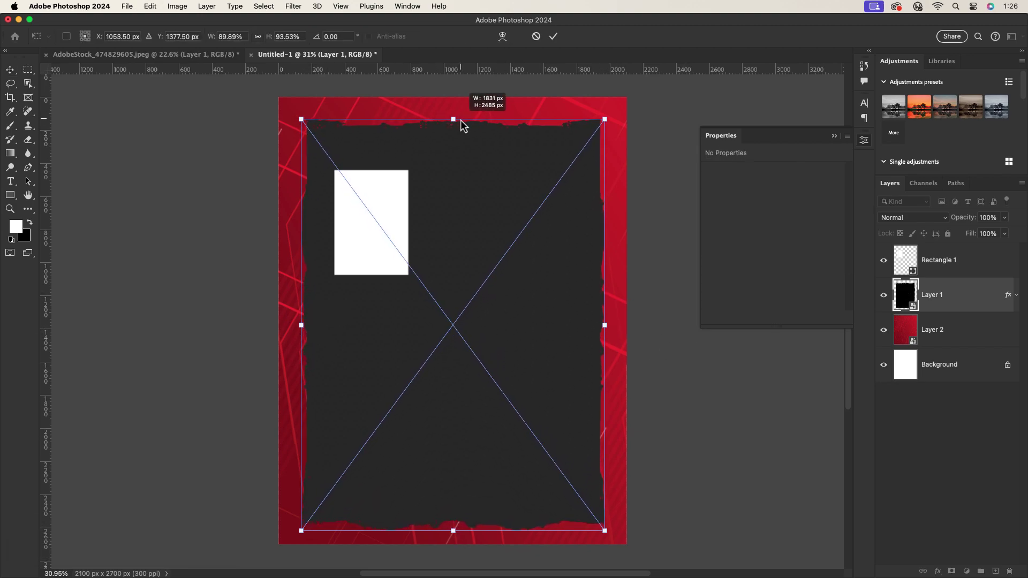
{"action": "left_click", "coordinate": [553, 36]}
Scale the white panel to about 127% and duplicate it into three evenly spaced panels.
{"action": "left_click", "coordinate": [381, 219]}
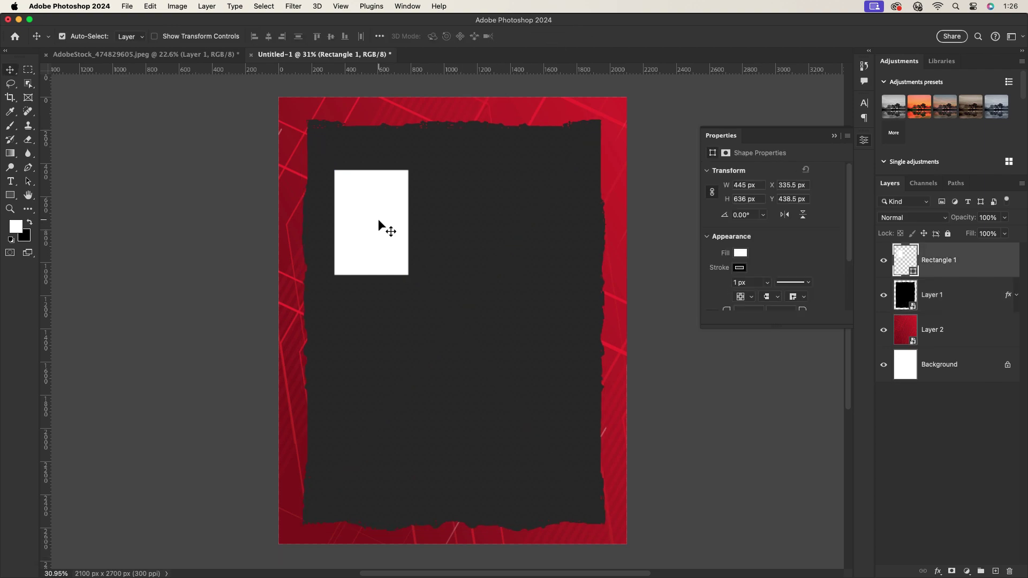
{"action": "key", "text": "super+t"}
{"action": "left_click_drag", "start_coordinate": [408, 223], "coordinate": [557, 206]}
{"action": "left_click", "coordinate": [586, 36]}
{"action": "left_click_drag", "start_coordinate": [360, 203], "coordinate": [355, 204]}
{"action": "left_click_drag", "start_coordinate": [455, 217], "coordinate": [451, 216]}
{"action": "left_click_drag", "start_coordinate": [552, 223], "coordinate": [546, 224]}
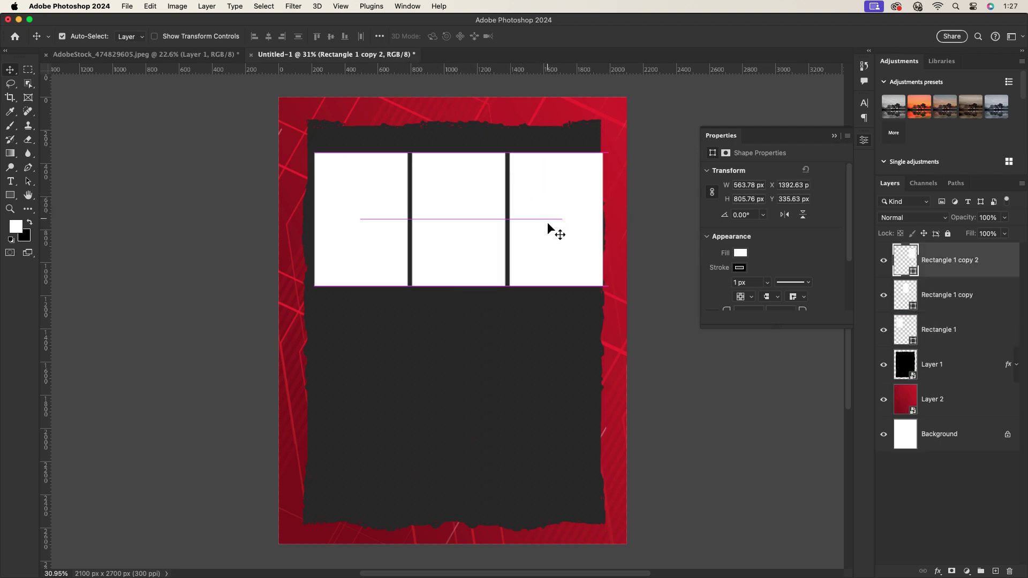
Shrink all three panels together and centre them on the page.
{"action": "left_click", "coordinate": [953, 343]}
{"action": "left_click", "coordinate": [955, 263], "text": "shift"}
{"action": "key", "text": "super+t"}
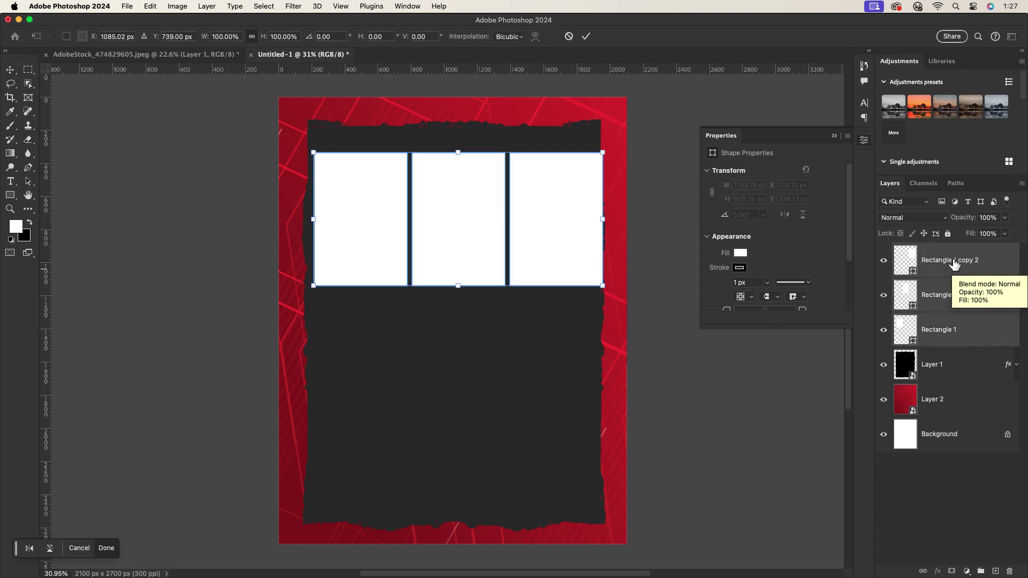
{"action": "left_click_drag", "start_coordinate": [603, 219], "coordinate": [569, 235]}
{"action": "left_click", "coordinate": [586, 36]}
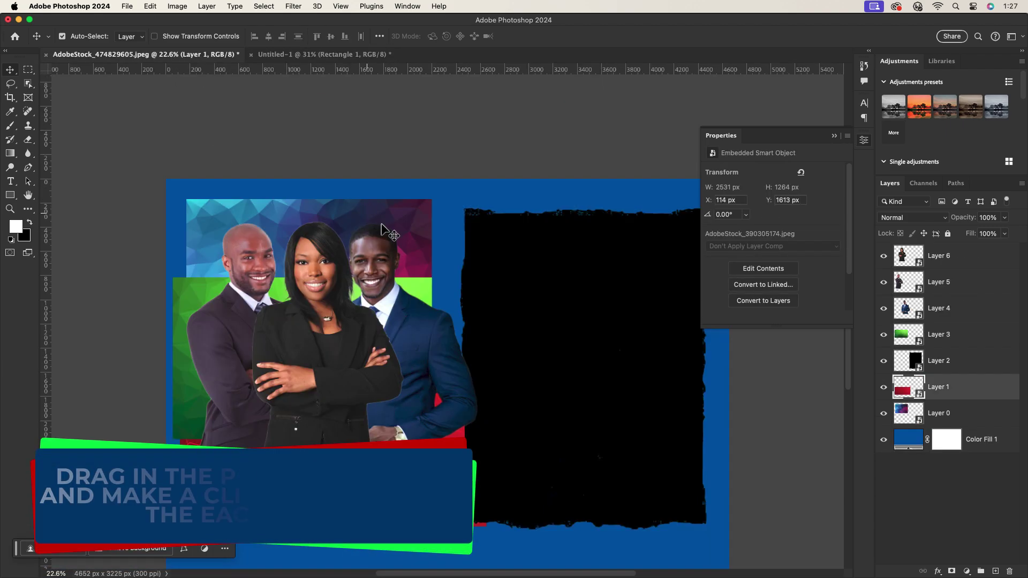
{"action": "left_click_drag", "start_coordinate": [299, 284], "coordinate": [397, 321]}
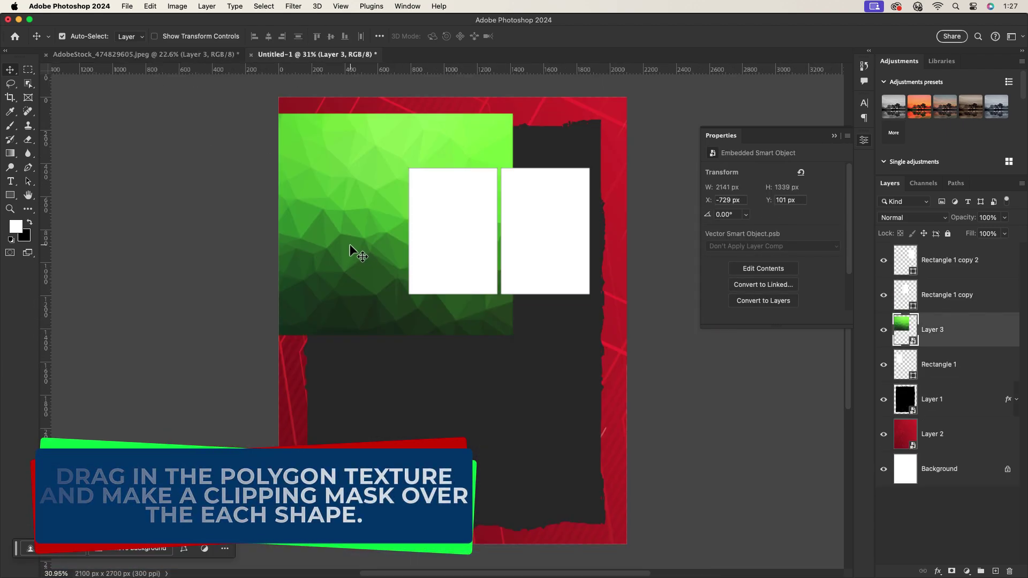
Clip the green polygon texture into the left panel and the blue texture into the middle panel.
{"action": "left_click_drag", "start_coordinate": [351, 246], "coordinate": [351, 230]}
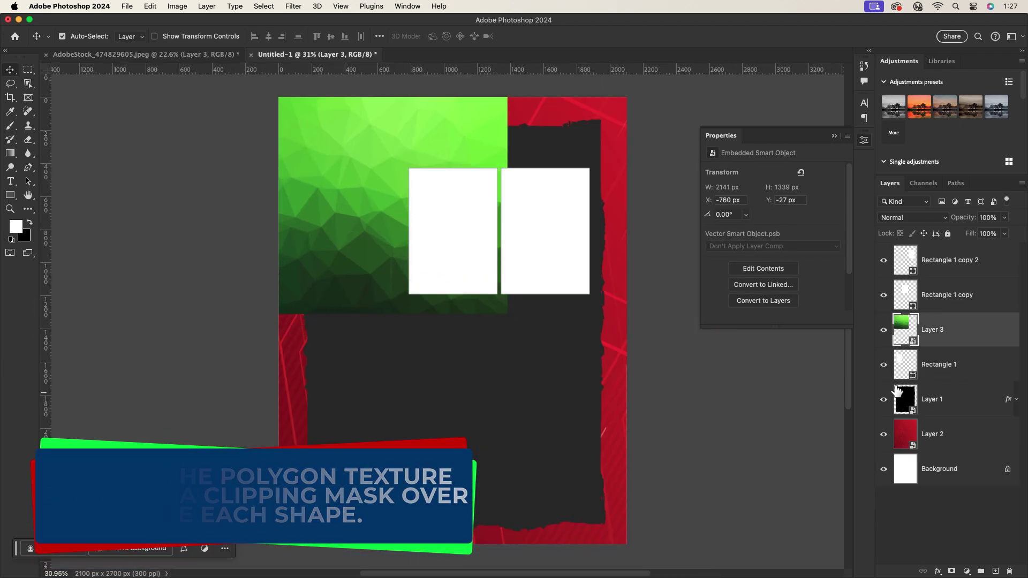
{"action": "left_click", "coordinate": [954, 347], "text": "alt"}
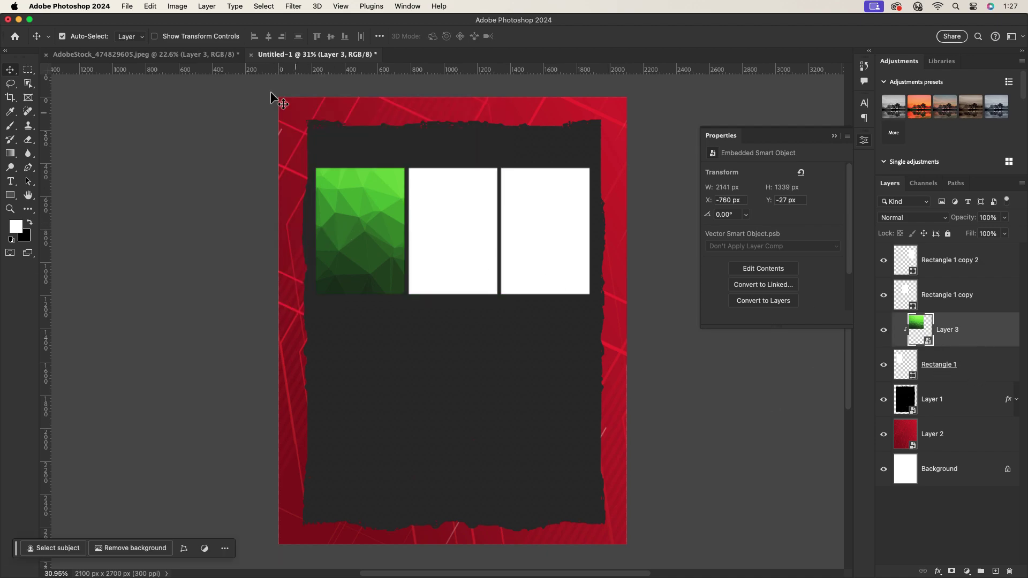
{"action": "left_click", "coordinate": [167, 56]}
{"action": "left_click_drag", "start_coordinate": [182, 203], "coordinate": [294, 139]}
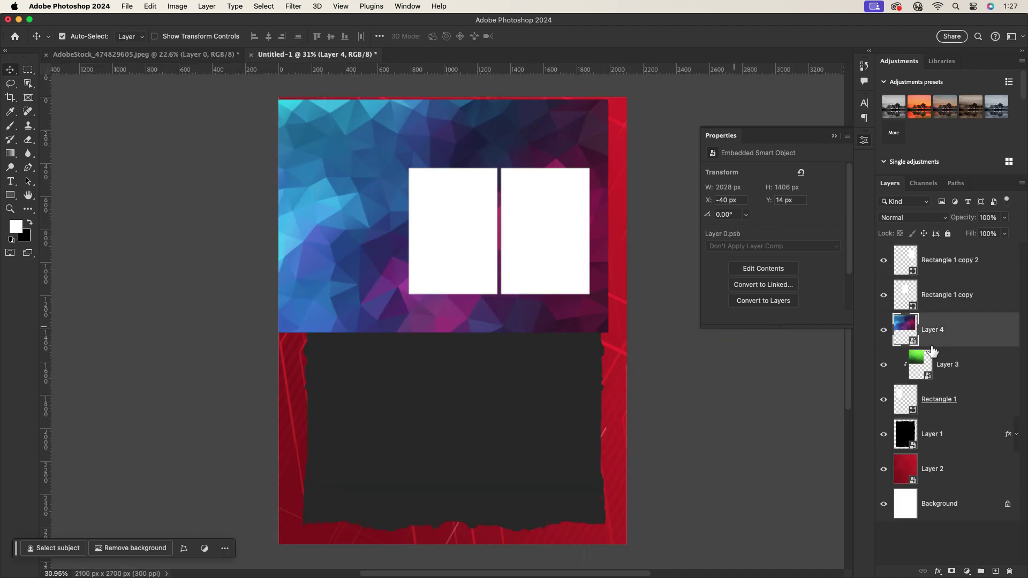
{"action": "left_click_drag", "start_coordinate": [933, 350], "coordinate": [963, 294]}
{"action": "left_click", "coordinate": [931, 309], "text": "alt"}
Duplicate the green texture and clip the copy into the right panel.
{"action": "left_click", "coordinate": [340, 222]}
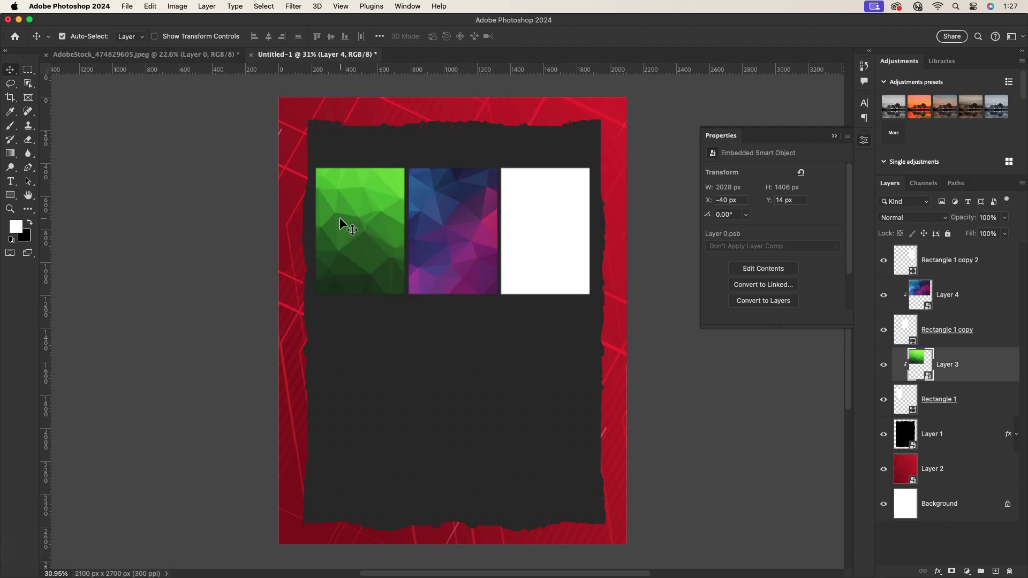
{"action": "key", "text": "super+j"}
{"action": "key", "text": "super+alt+g"}
{"action": "left_click_drag", "start_coordinate": [988, 362], "coordinate": [973, 262]}
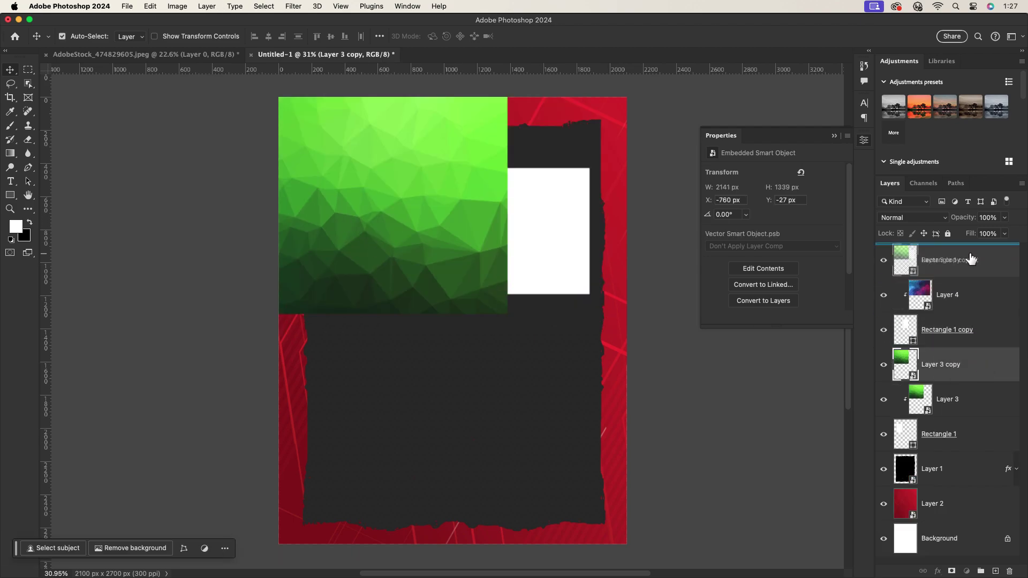
{"action": "left_click_drag", "start_coordinate": [377, 171], "coordinate": [688, 182]}
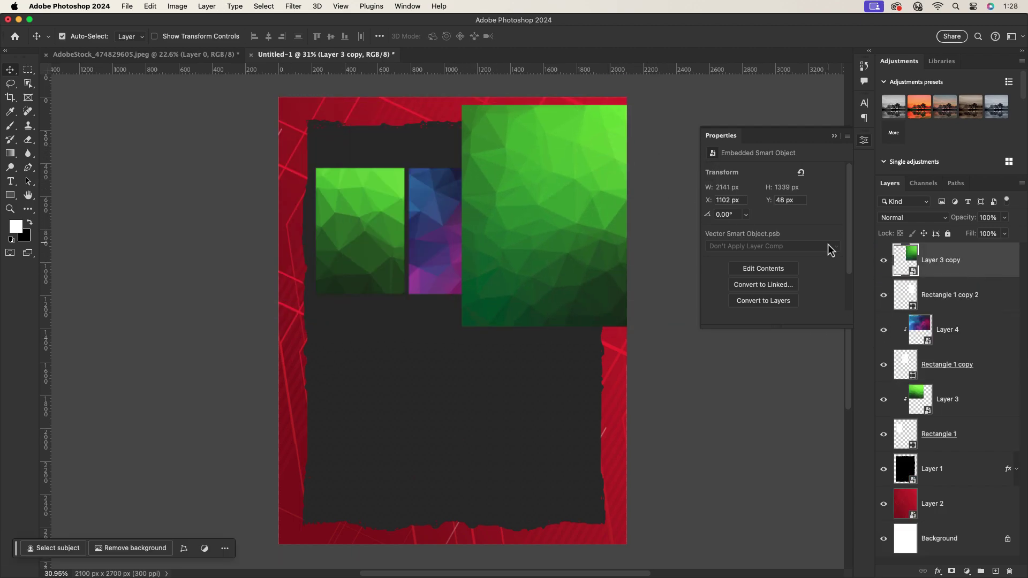
{"action": "left_click", "coordinate": [946, 274], "text": "alt"}
Lock the dark frame layer and the red background layer.
{"action": "scroll", "coordinate": [471, 201], "scroll_direction": "up", "scroll_amount": 1}
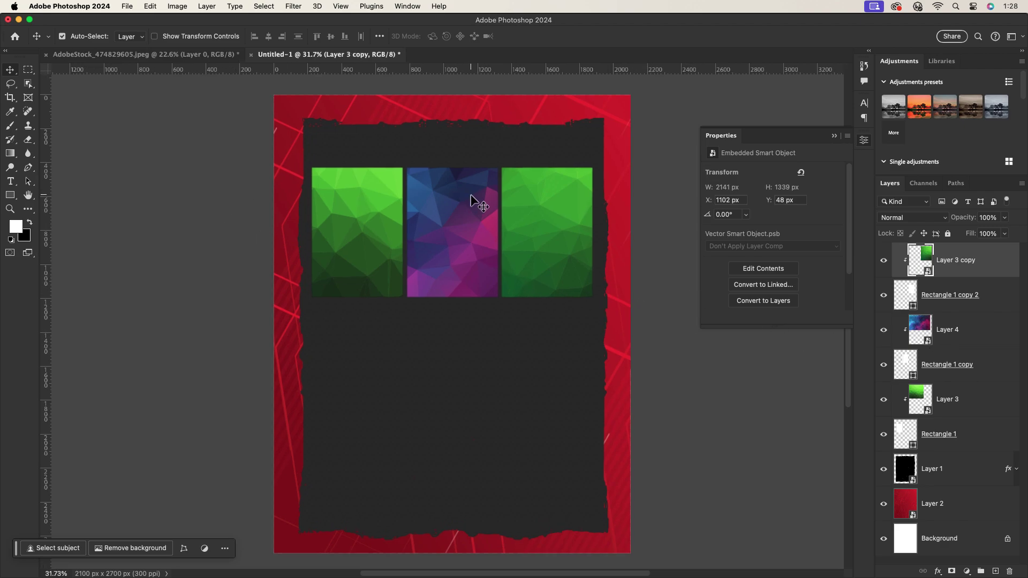
{"action": "left_click", "coordinate": [965, 470]}
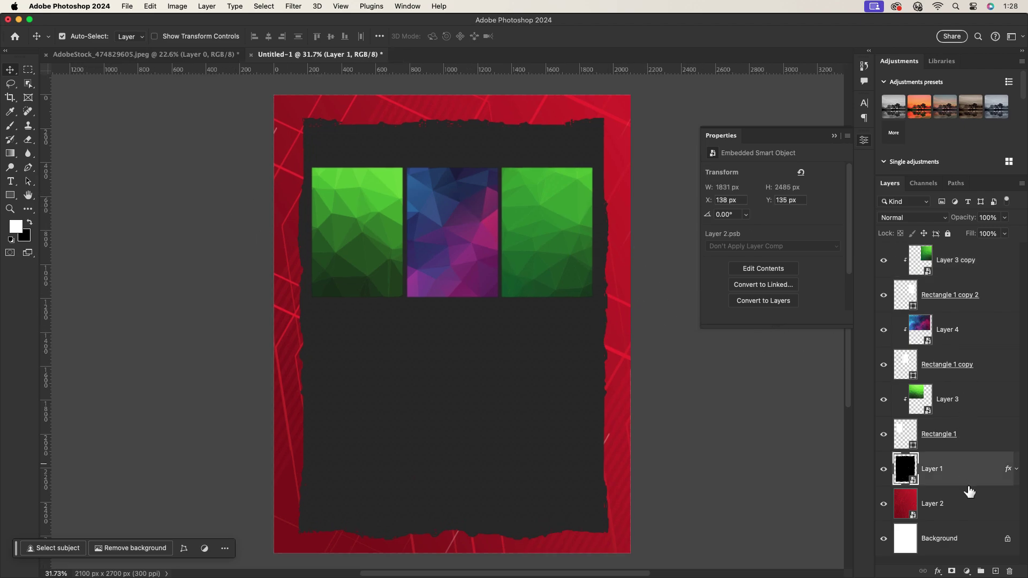
{"action": "left_click", "coordinate": [948, 233]}
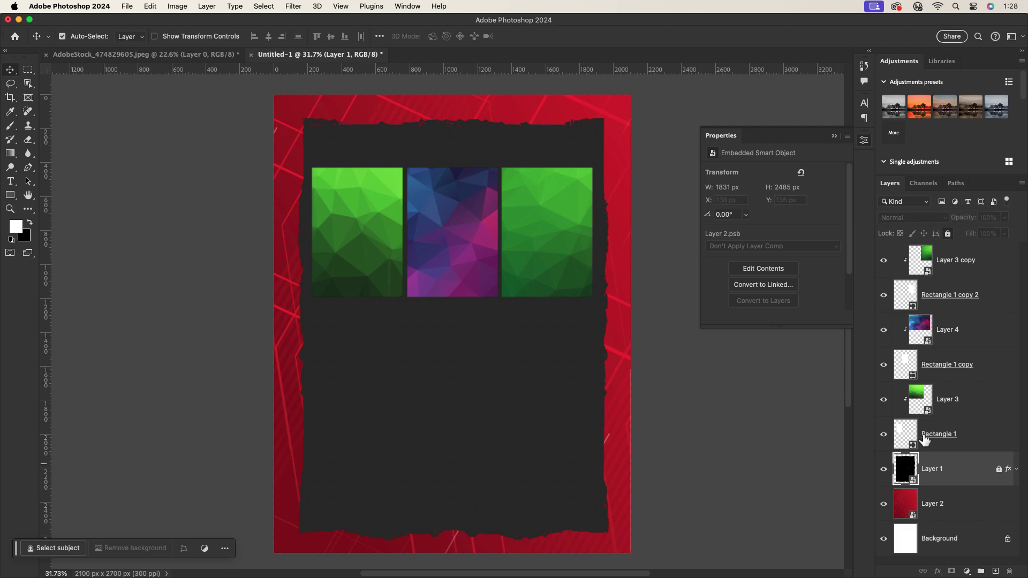
{"action": "left_click", "coordinate": [972, 505]}
{"action": "left_click", "coordinate": [947, 233]}
Move the three textured panels down slightly.
{"action": "left_click_drag", "start_coordinate": [316, 153], "coordinate": [547, 289]}
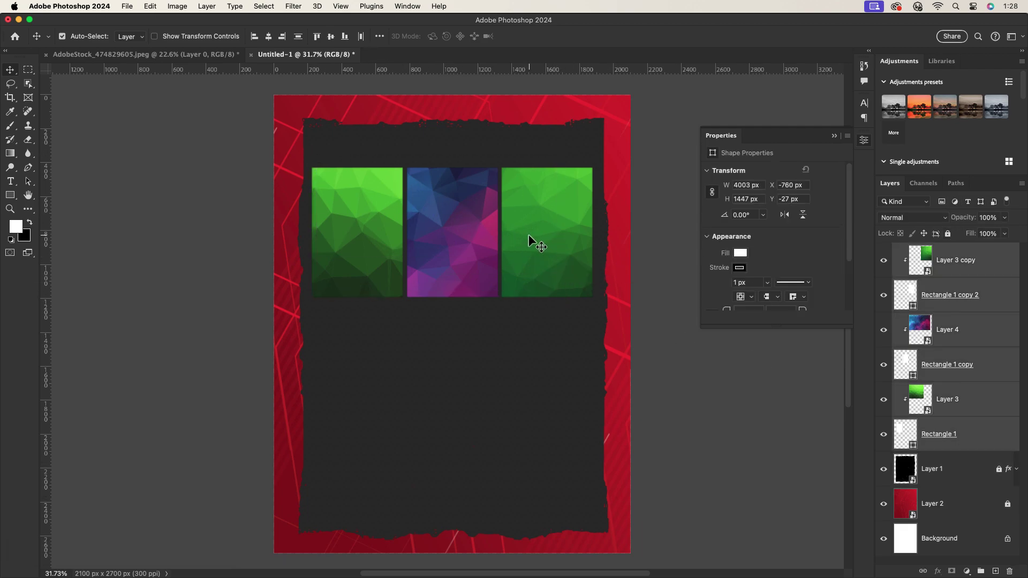
{"action": "left_click_drag", "start_coordinate": [528, 236], "coordinate": [529, 238]}
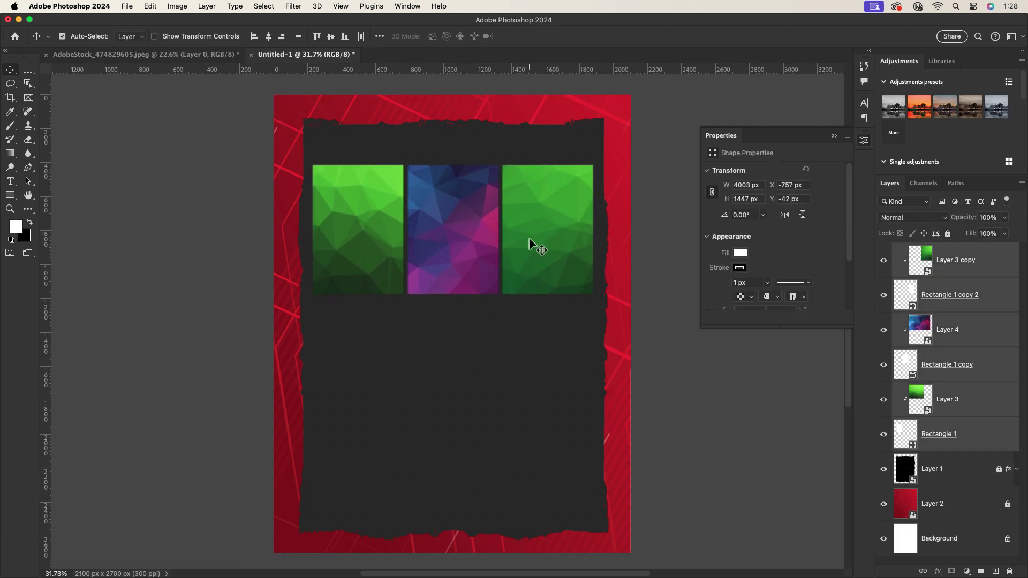
{"action": "left_click", "coordinate": [237, 140]}
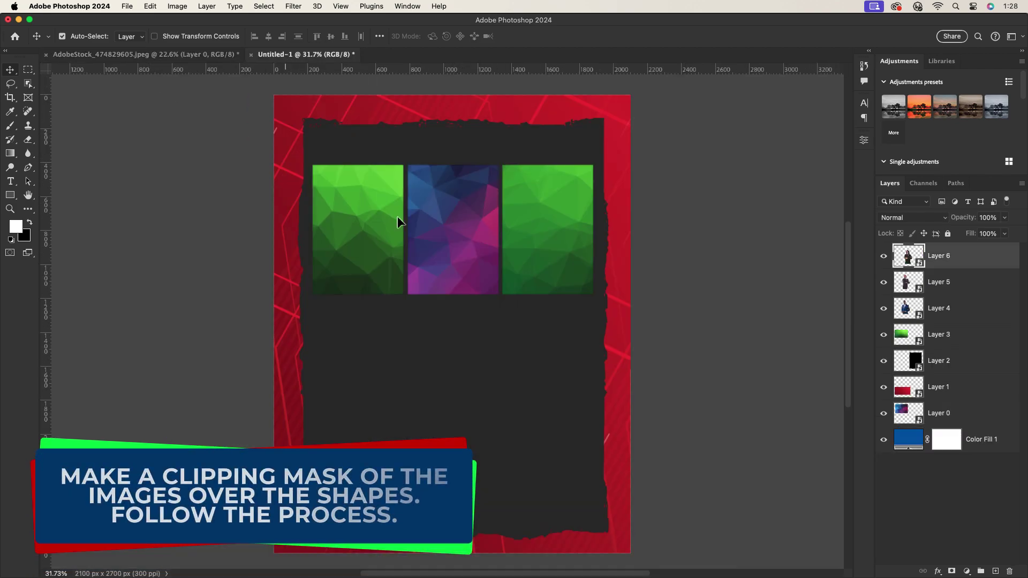
Paste the woman's portrait, clip it into the middle panel and scale it to fit.
{"action": "key", "text": "ctrl+v"}
{"action": "left_click_drag", "start_coordinate": [934, 261], "coordinate": [970, 343]}
{"action": "key", "text": "ctrl+t"}
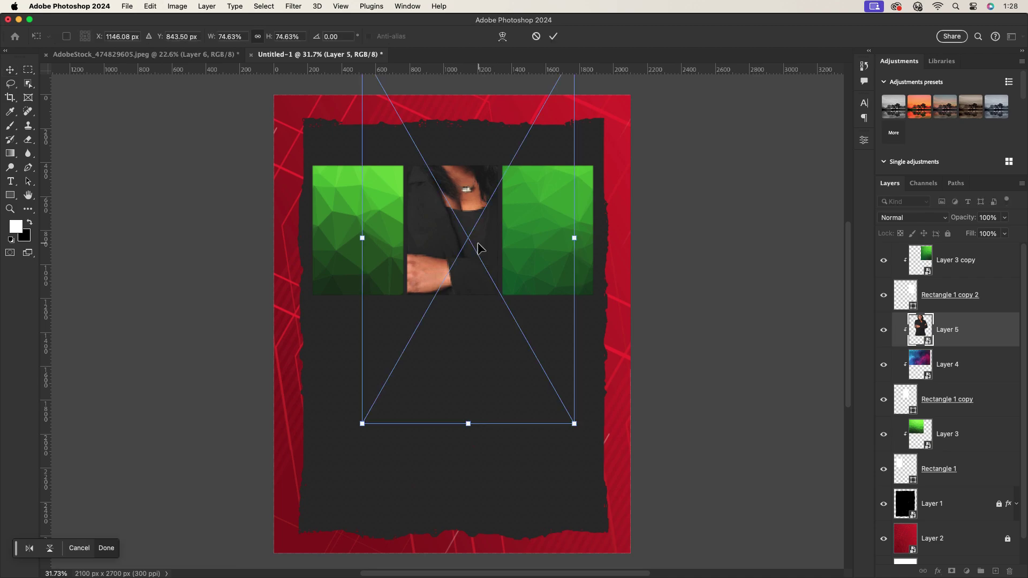
{"action": "left_click_drag", "start_coordinate": [579, 237], "coordinate": [544, 262]}
{"action": "left_click_drag", "start_coordinate": [492, 235], "coordinate": [476, 257]}
{"action": "left_click", "coordinate": [553, 38]}
Bring in the suited man's portrait, clip it into the left panel and scale it to fit.
{"action": "scroll", "coordinate": [445, 272], "scroll_direction": "up", "scroll_amount": 3}
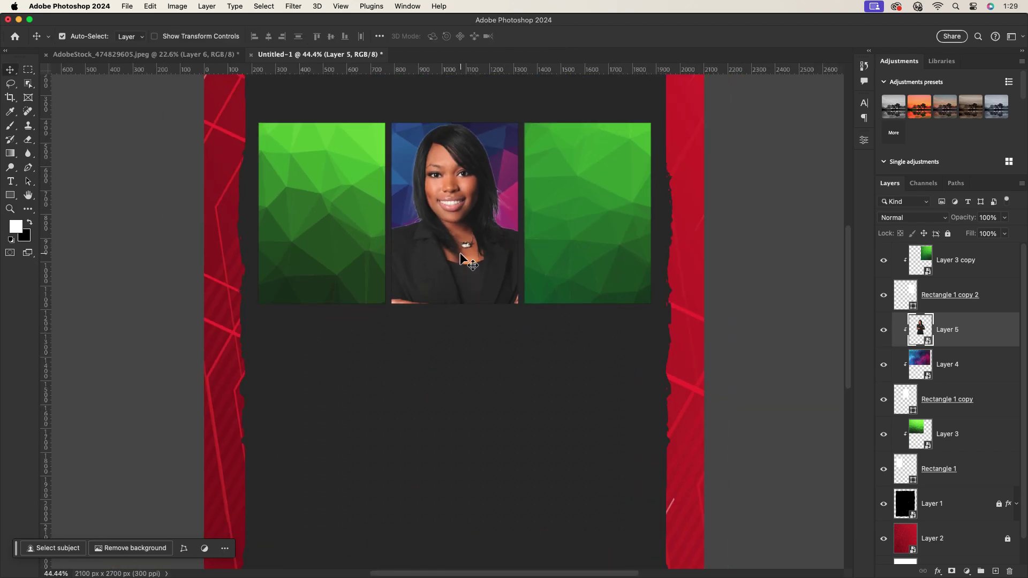
{"action": "left_click", "coordinate": [338, 215]}
{"action": "left_click", "coordinate": [145, 54]}
{"action": "left_click_drag", "start_coordinate": [378, 345], "coordinate": [313, 268]}
{"action": "left_click", "coordinate": [978, 446], "text": "alt"}
{"action": "key", "text": "ctrl+t"}
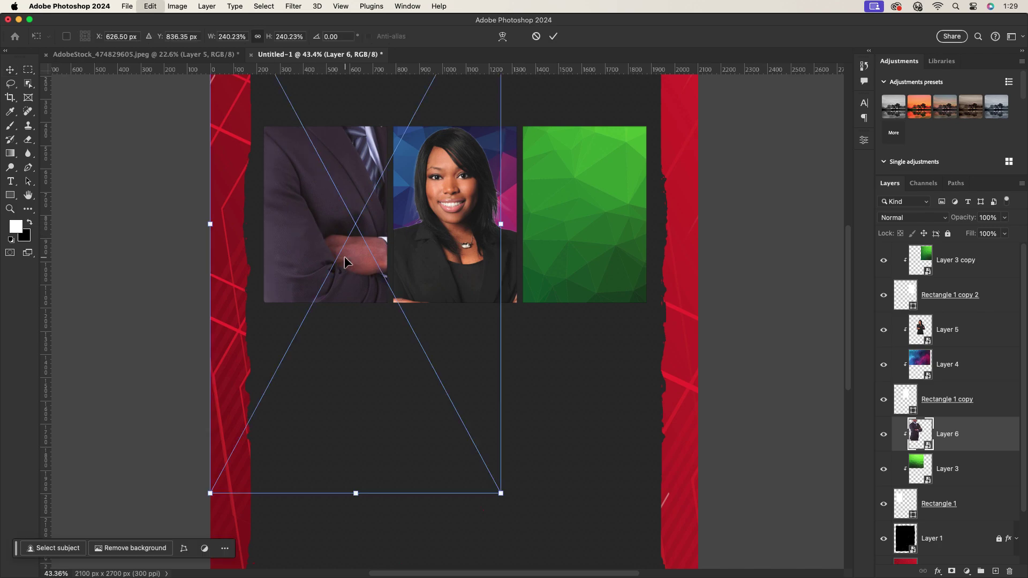
{"action": "left_click_drag", "start_coordinate": [500, 220], "coordinate": [448, 317]}
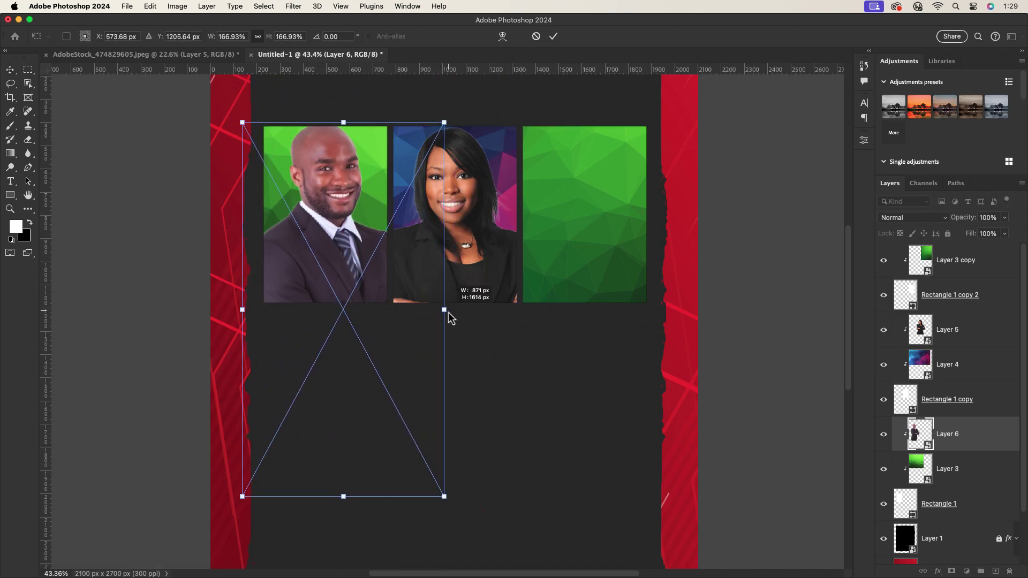
{"action": "left_click_drag", "start_coordinate": [369, 212], "coordinate": [345, 223]}
{"action": "left_click", "coordinate": [554, 36]}
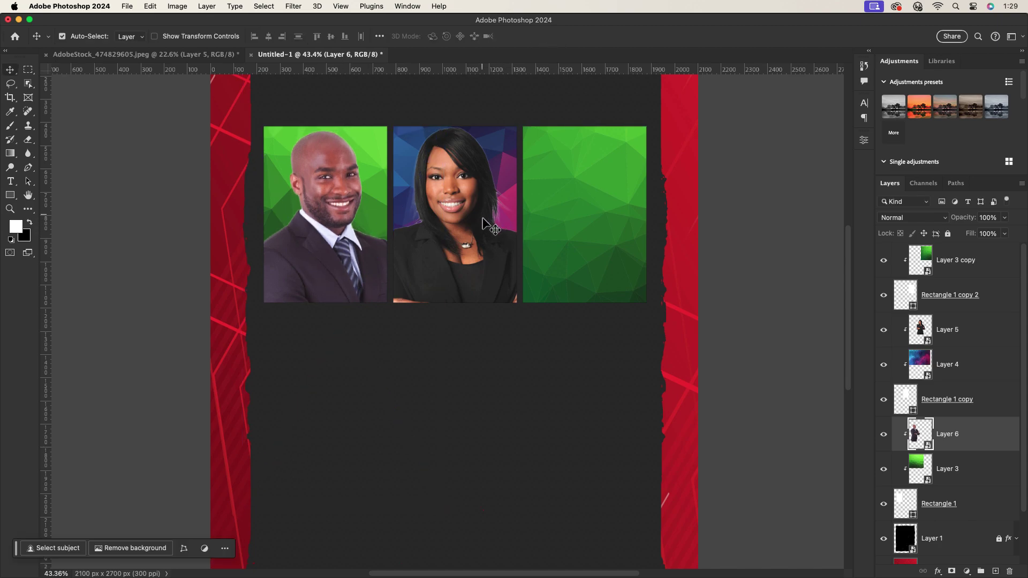
Bring the blue-suited man's photo in, clip it into the third frame and position it.
{"action": "left_click", "coordinate": [458, 176]}
{"action": "left_click", "coordinate": [595, 178]}
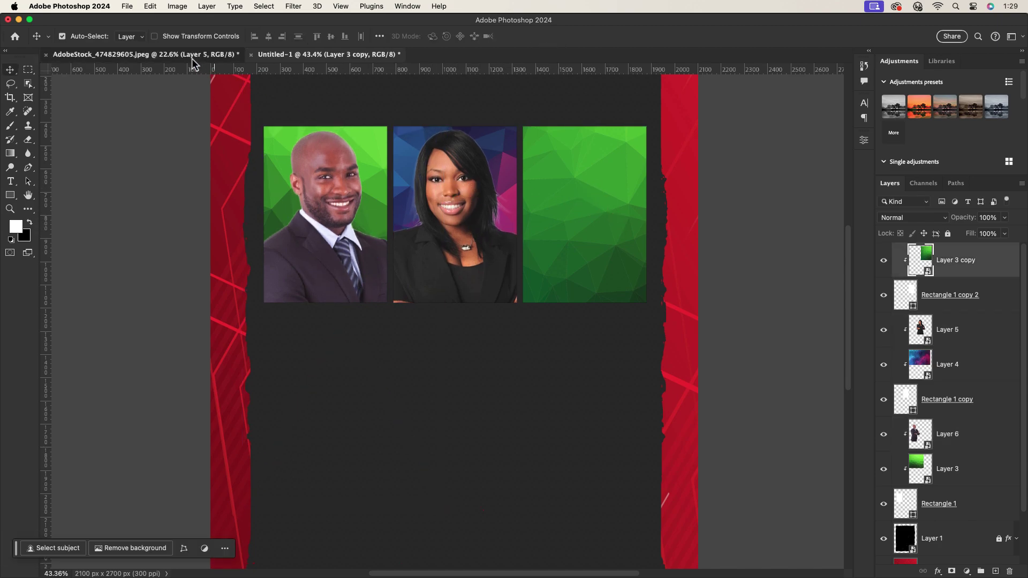
{"action": "left_click", "coordinate": [134, 54]}
{"action": "left_click_drag", "start_coordinate": [371, 272], "coordinate": [536, 257]}
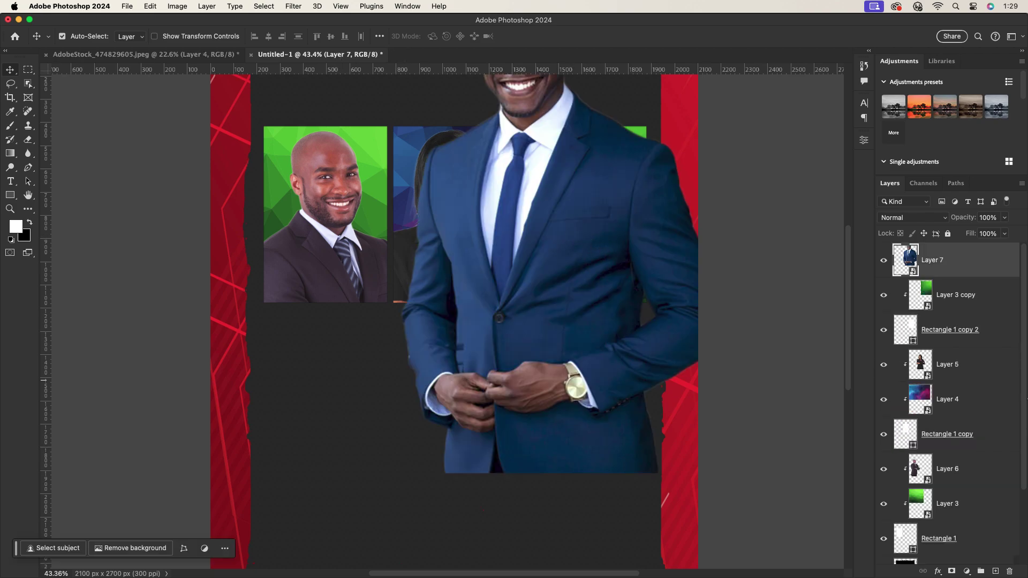
{"action": "left_click", "coordinate": [965, 276], "text": "alt"}
{"action": "left_click_drag", "start_coordinate": [631, 305], "coordinate": [685, 300]}
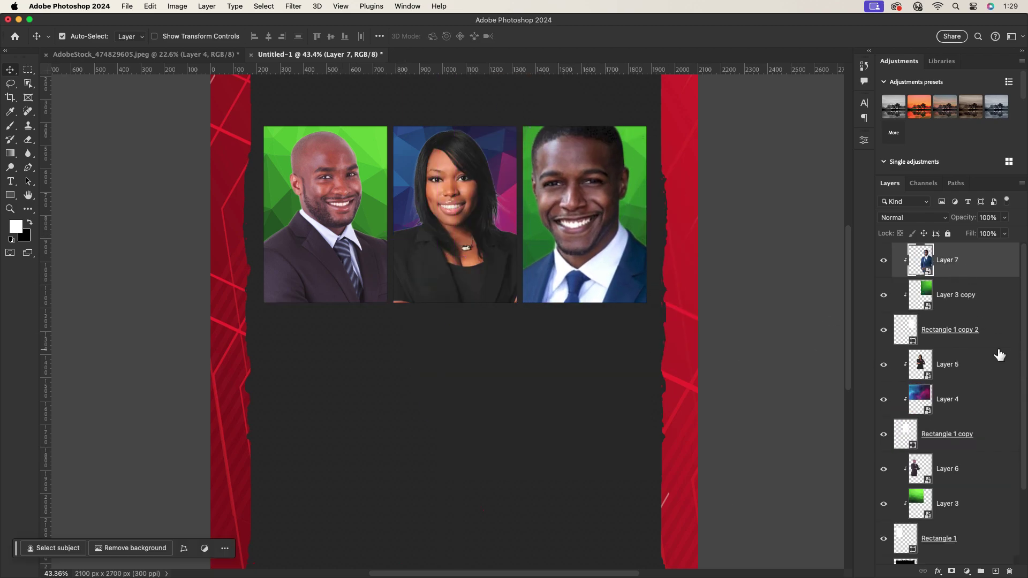
Scale the blue-suited man to about 77% and raise him so his head fills the frame.
{"action": "key", "text": "super+t"}
{"action": "left_click_drag", "start_coordinate": [773, 361], "coordinate": [735, 360]}
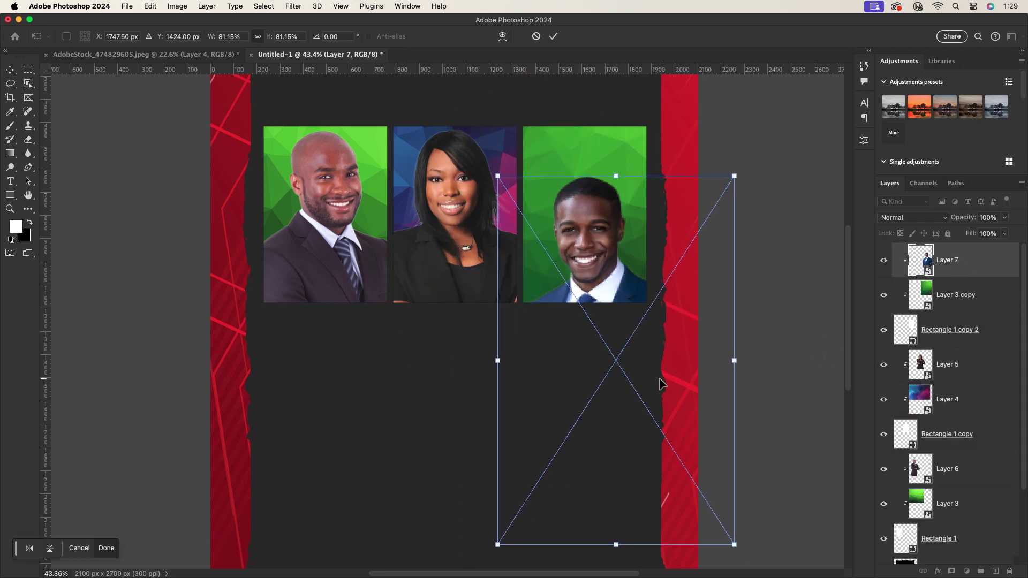
{"action": "left_click_drag", "start_coordinate": [660, 384], "coordinate": [660, 339]}
{"action": "left_click_drag", "start_coordinate": [732, 320], "coordinate": [723, 320]}
{"action": "left_click_drag", "start_coordinate": [616, 257], "coordinate": [603, 245]}
{"action": "key", "text": "Return"}
{"action": "scroll", "coordinate": [548, 225], "scroll_direction": "down", "scroll_amount": 3}
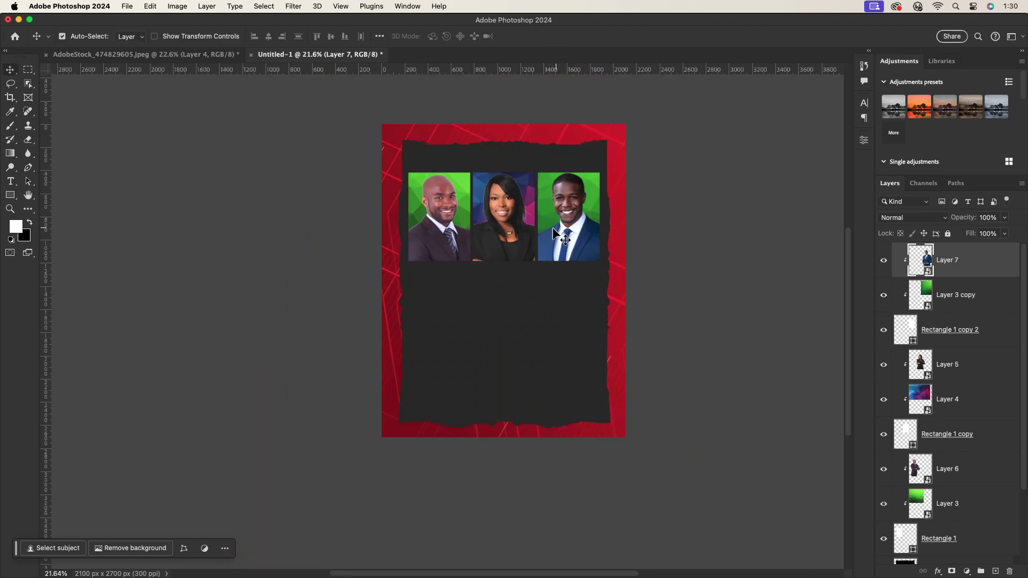
{"action": "scroll", "coordinate": [548, 225], "scroll_direction": "up", "scroll_amount": 3}
{"action": "scroll", "coordinate": [548, 225], "scroll_direction": "down", "scroll_amount": 1}
{"action": "left_click", "coordinate": [383, 201]}
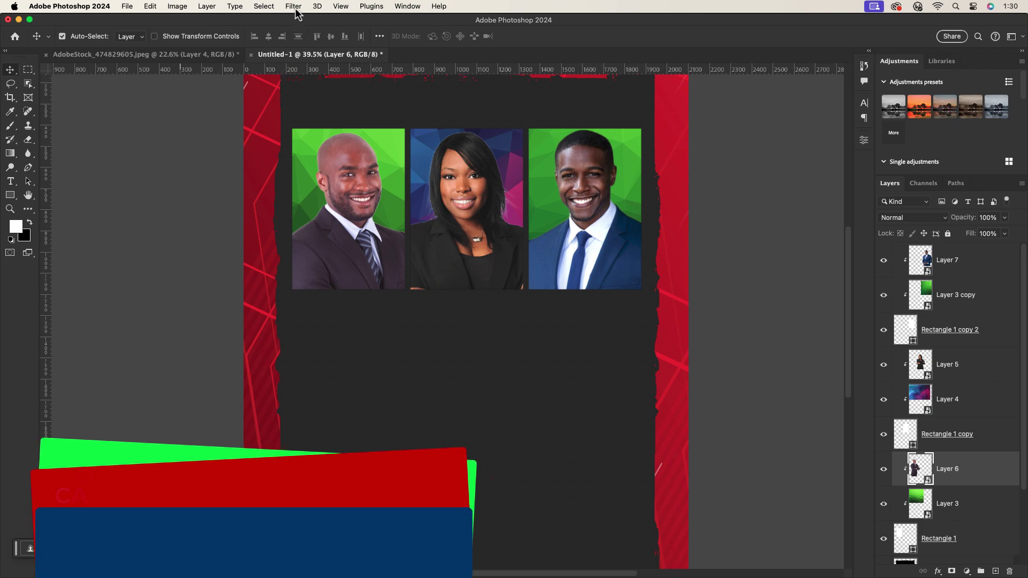
Camera Raw the bald man: warmer, more contrast, less clarity, darker shadows, brighter highlights.
{"action": "left_click", "coordinate": [293, 5]}
{"action": "left_click", "coordinate": [321, 97]}
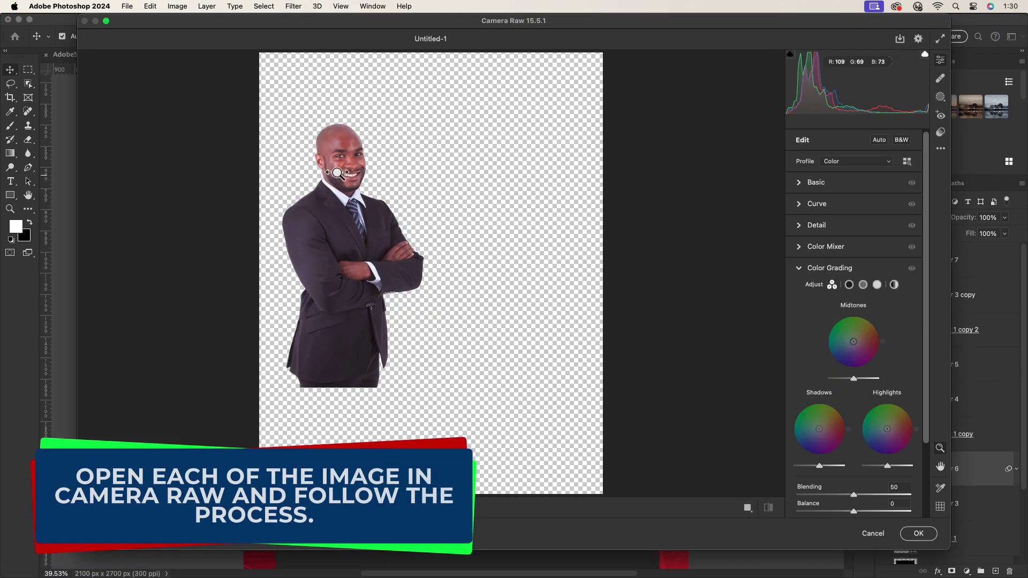
{"action": "left_click", "coordinate": [835, 267]}
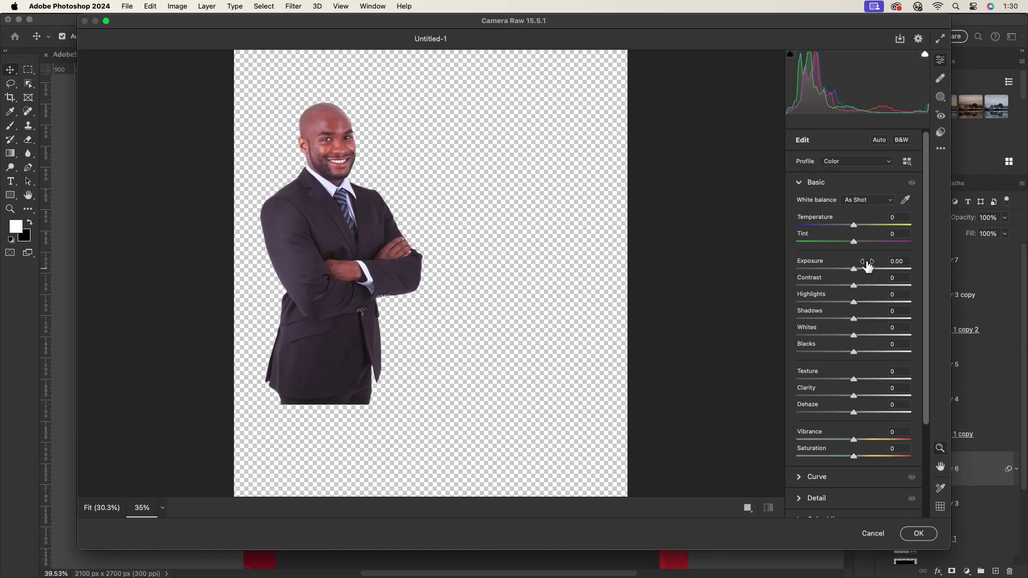
{"action": "left_click_drag", "start_coordinate": [855, 225], "coordinate": [848, 242]}
{"action": "left_click_drag", "start_coordinate": [855, 285], "coordinate": [855, 351]}
{"action": "left_click_drag", "start_coordinate": [853, 396], "coordinate": [855, 393]}
{"action": "left_click", "coordinate": [803, 497]}
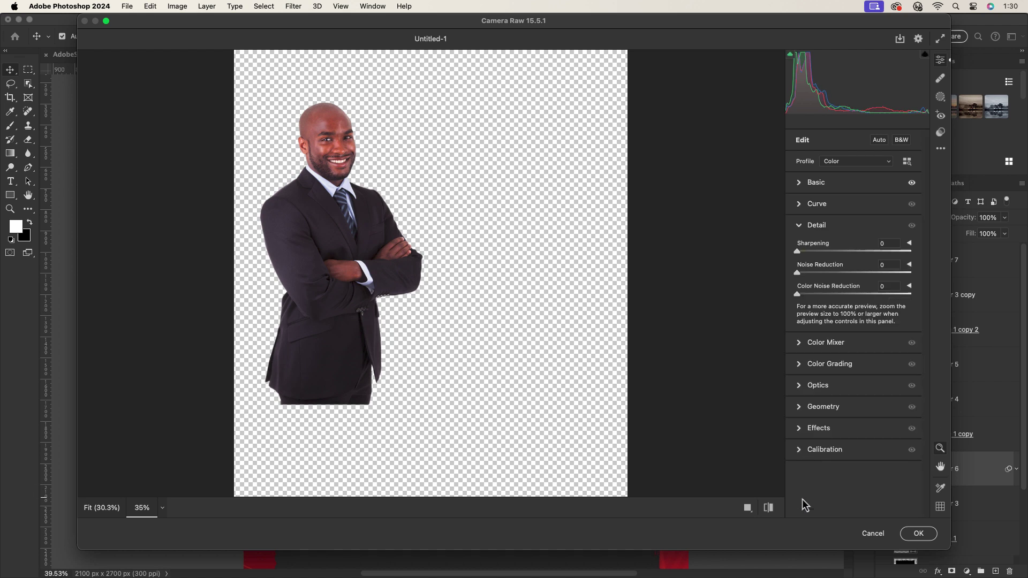
{"action": "left_click", "coordinate": [808, 205]}
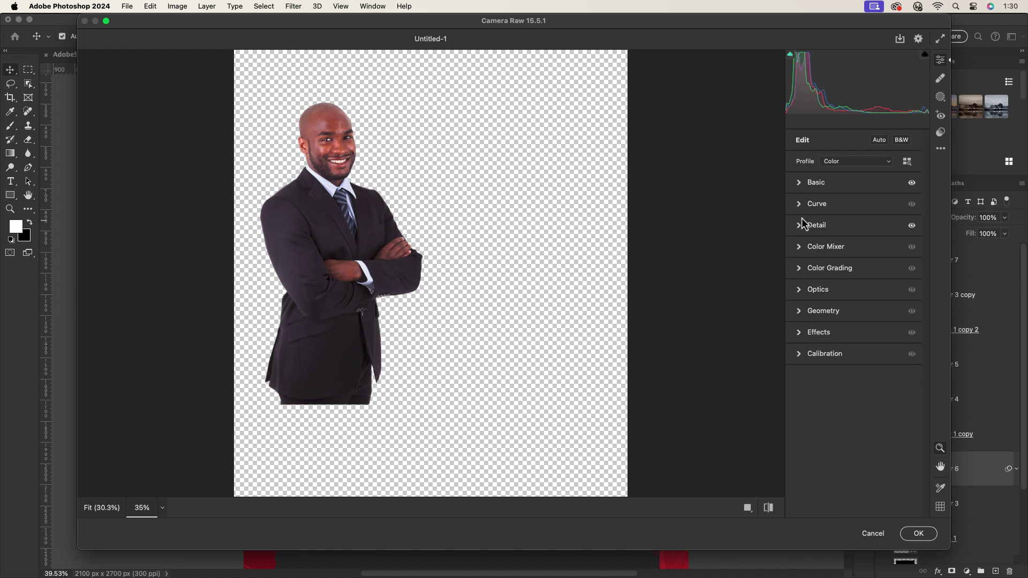
{"action": "left_click_drag", "start_coordinate": [855, 435], "coordinate": [841, 429]}
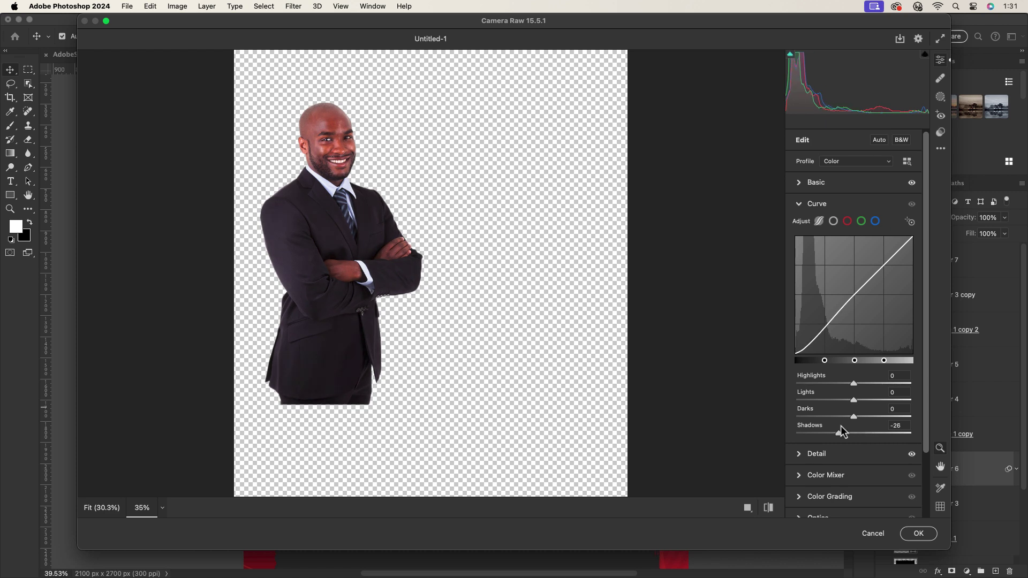
{"action": "left_click_drag", "start_coordinate": [842, 383], "coordinate": [861, 385]}
{"action": "left_click", "coordinate": [918, 534]}
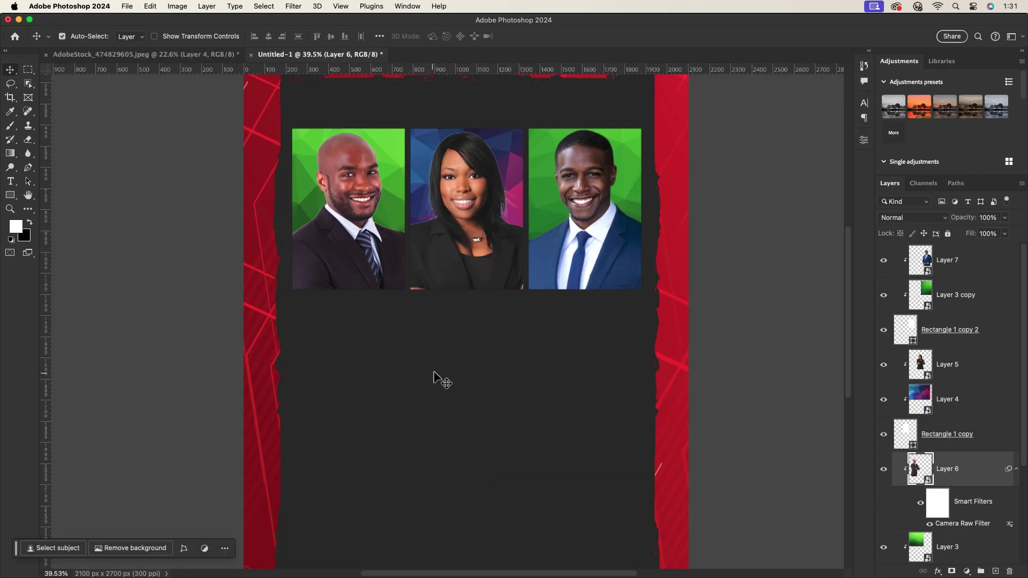
Apply Camera Raw to the blue-suited man, raising exposure slightly and boosting vibrance.
{"action": "left_click", "coordinate": [652, 269]}
{"action": "left_click", "coordinate": [294, 6]}
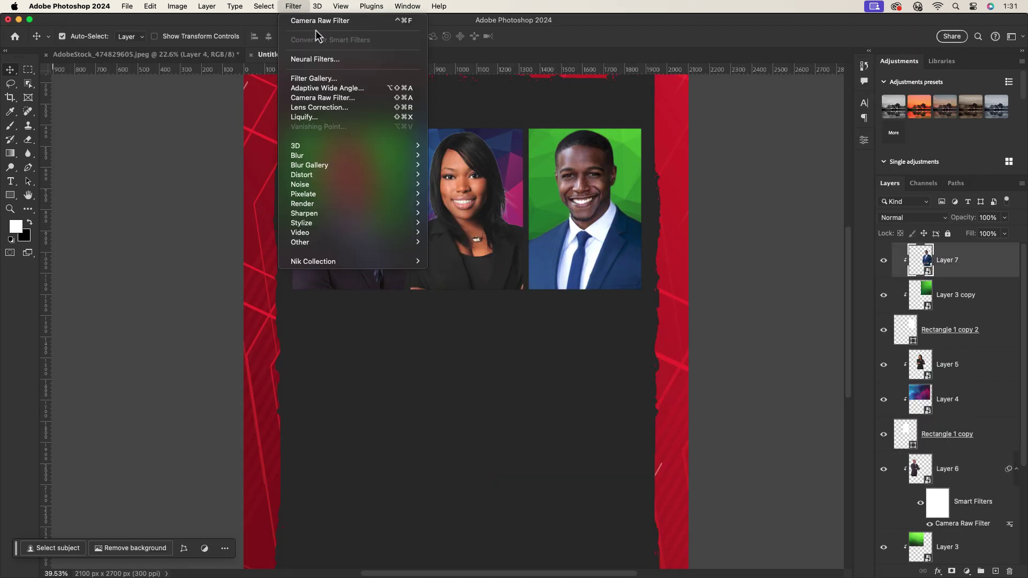
{"action": "left_click", "coordinate": [300, 96]}
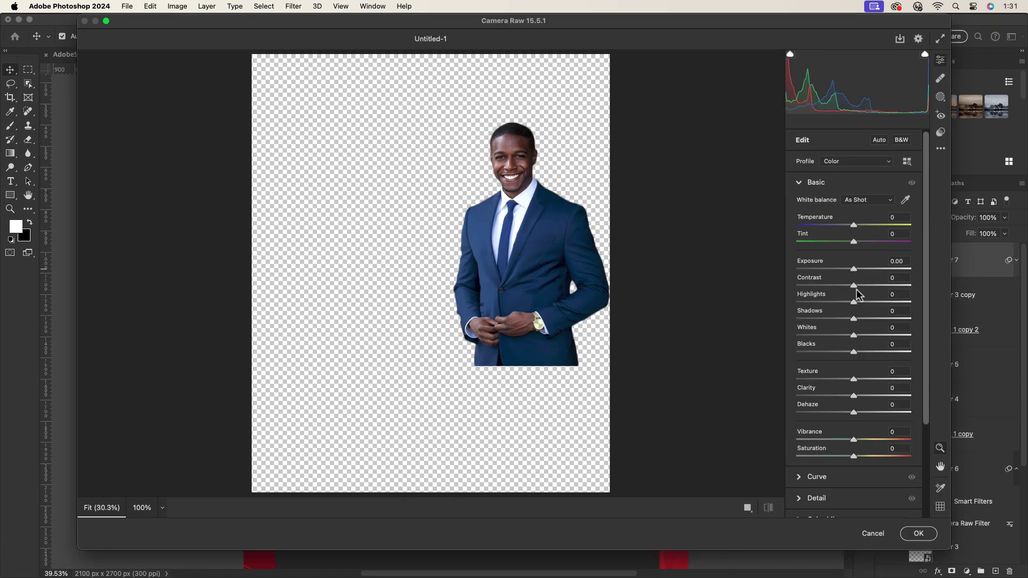
{"action": "left_click_drag", "start_coordinate": [854, 272], "coordinate": [849, 350]}
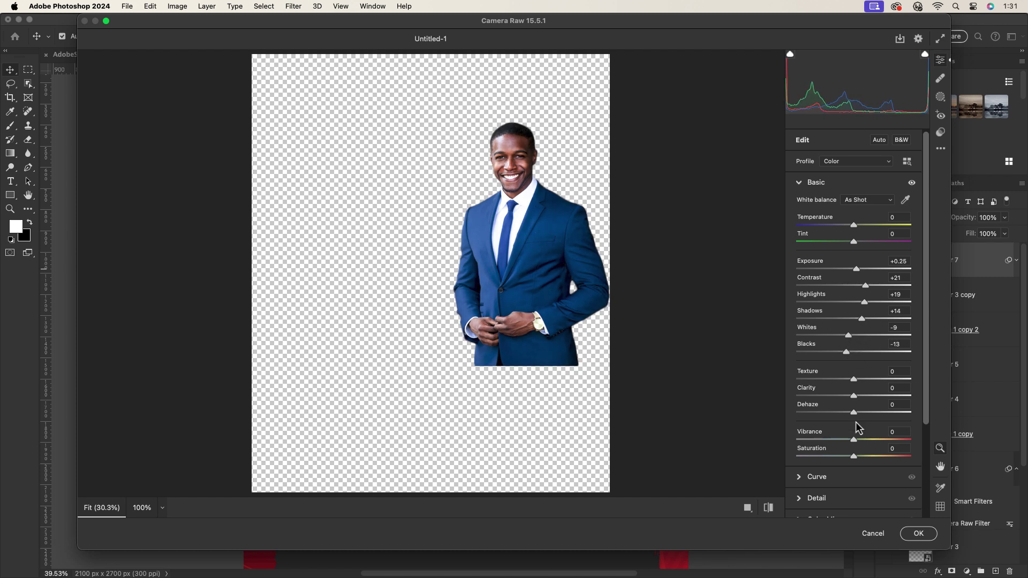
{"action": "left_click_drag", "start_coordinate": [854, 440], "coordinate": [870, 440]}
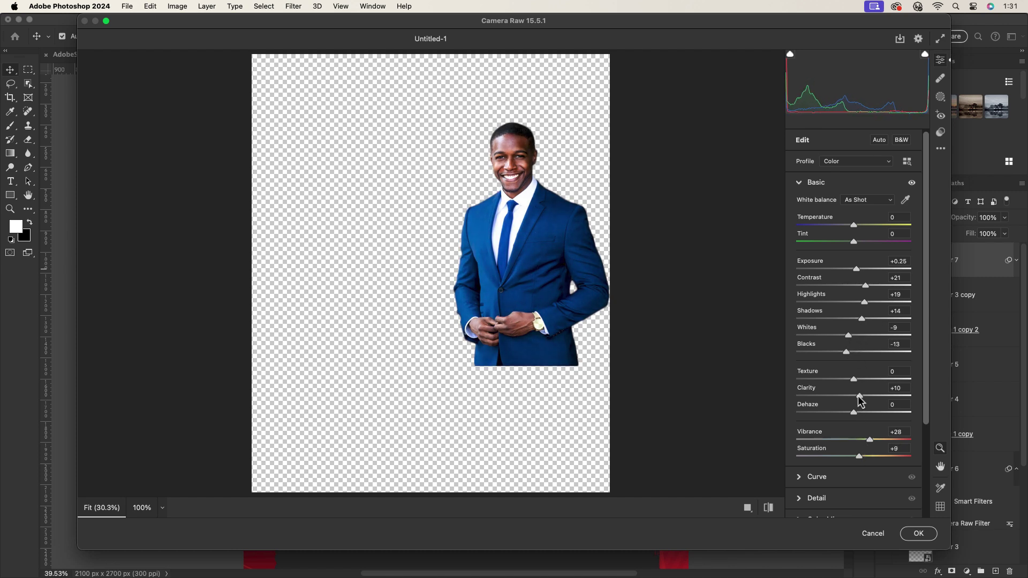
{"action": "left_click", "coordinate": [820, 494]}
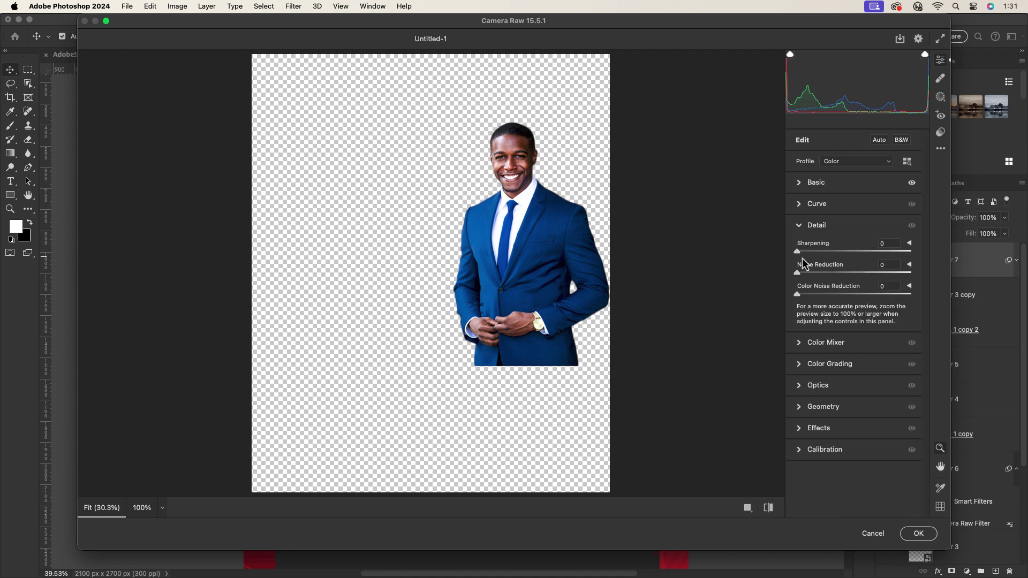
{"action": "left_click", "coordinate": [906, 537]}
Apply Camera Raw to the woman's portrait with increased contrast.
{"action": "left_click", "coordinate": [294, 6]}
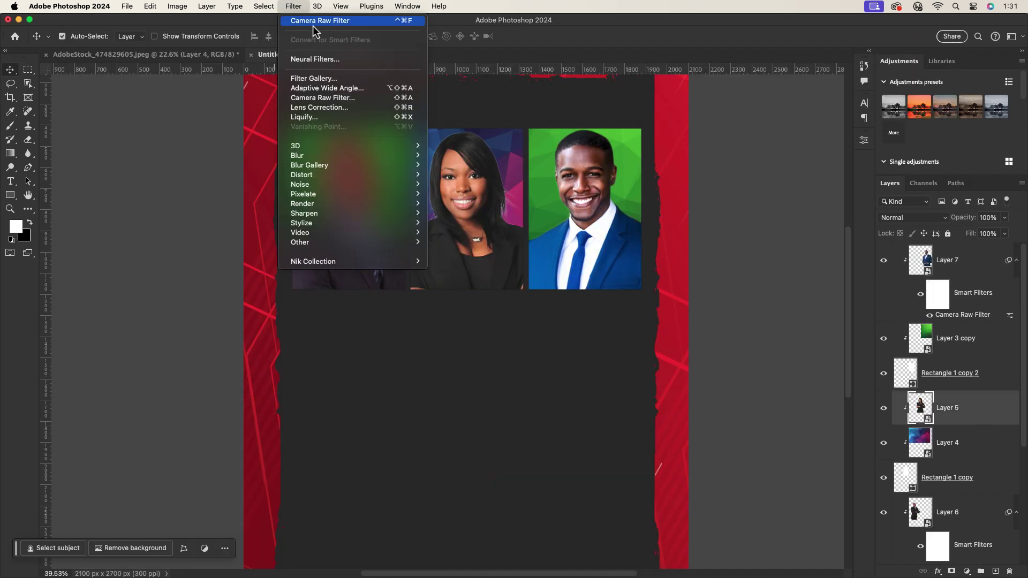
{"action": "left_click", "coordinate": [316, 19]}
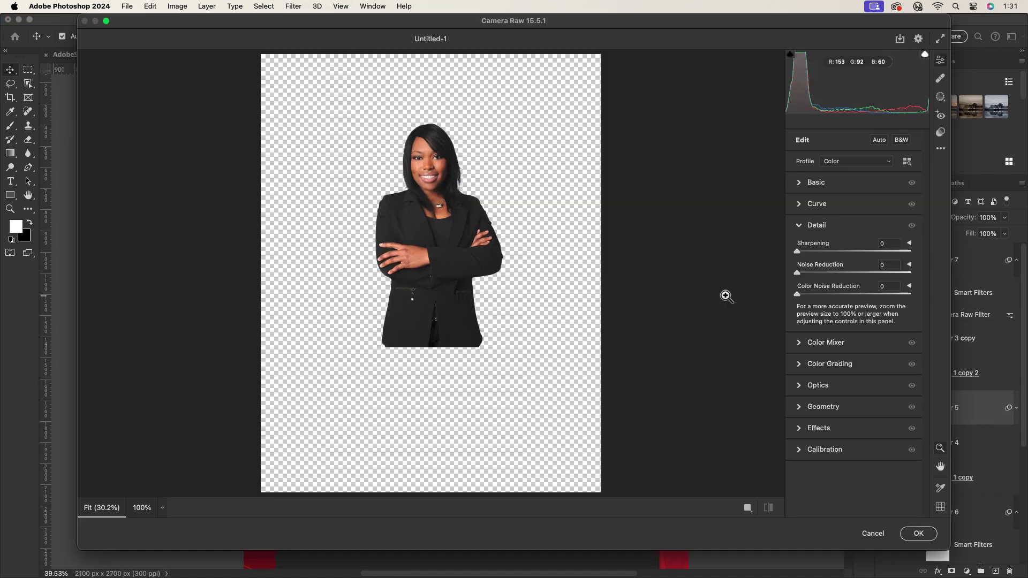
{"action": "left_click", "coordinate": [798, 182]}
{"action": "left_click_drag", "start_coordinate": [854, 285], "coordinate": [866, 285]}
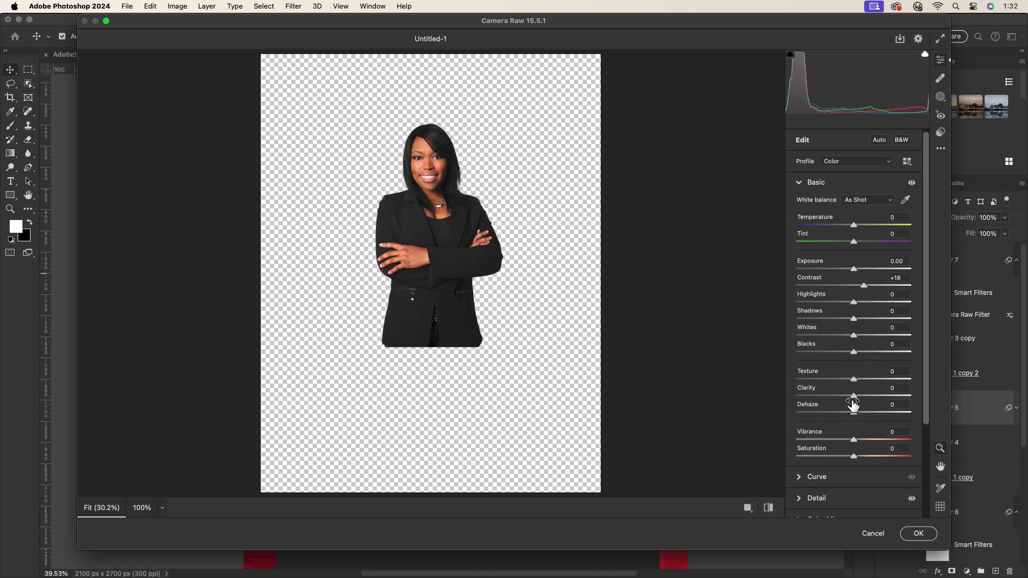
{"action": "left_click", "coordinate": [921, 536]}
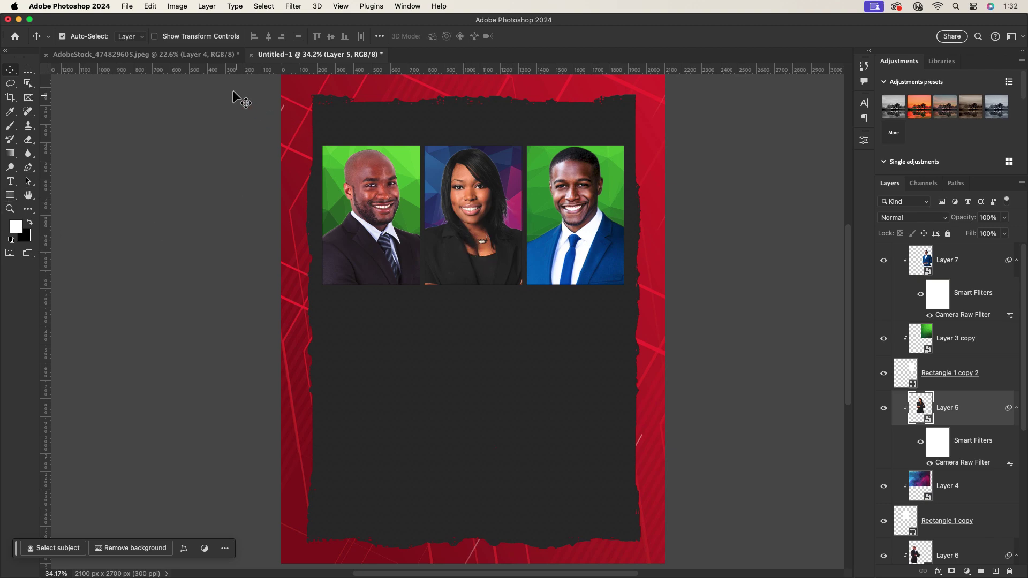
Group Layer 7 through Rectangle 1 into a group named Images.
{"action": "scroll", "coordinate": [422, 197], "scroll_direction": "down", "scroll_amount": 5}
{"action": "scroll", "coordinate": [492, 240], "scroll_direction": "up", "scroll_amount": 2}
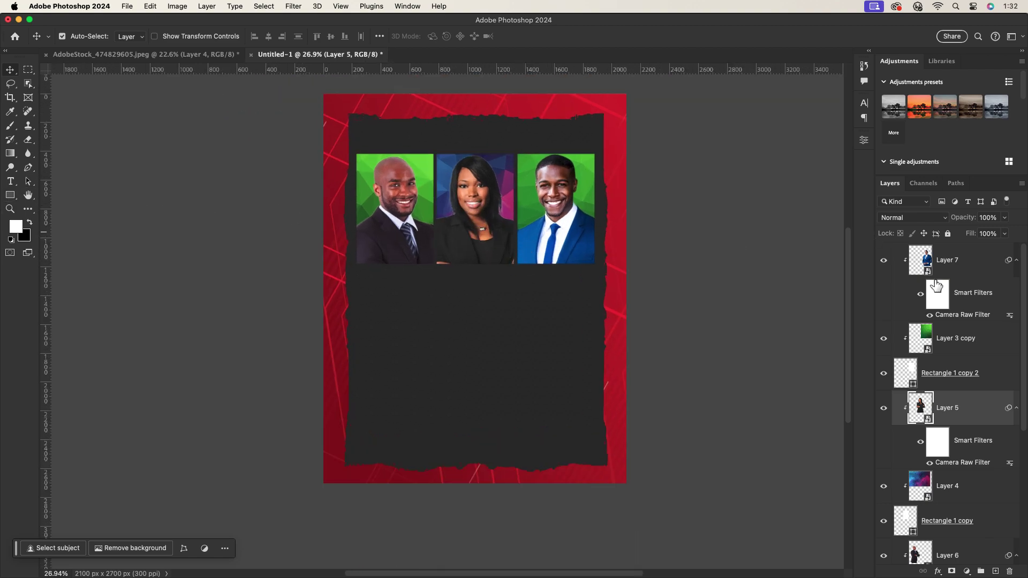
{"action": "left_click", "coordinate": [961, 269]}
{"action": "scroll", "coordinate": [970, 486], "scroll_direction": "down", "scroll_amount": 5}
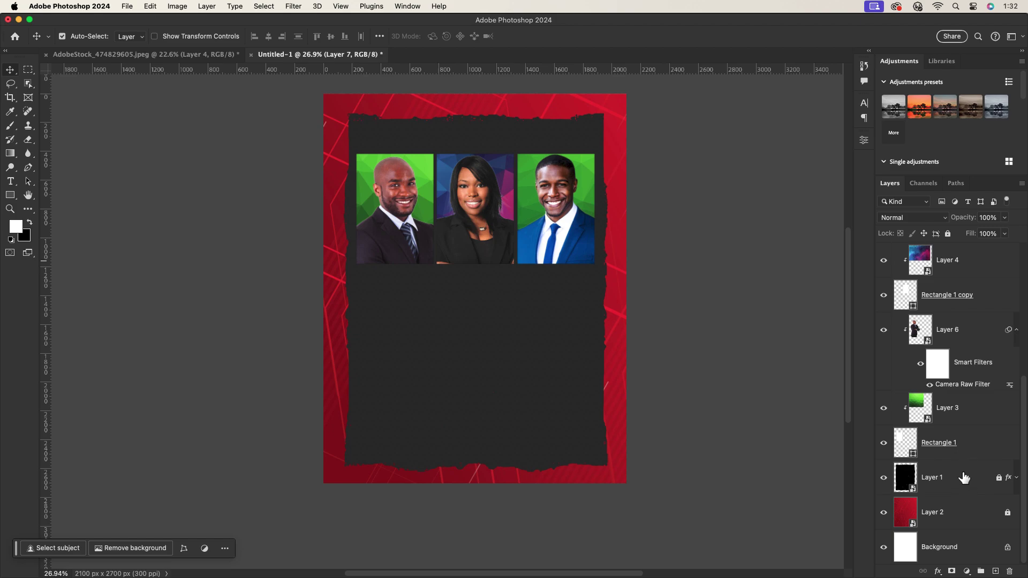
{"action": "left_click", "coordinate": [974, 445], "text": "shift"}
{"action": "key", "text": "super+g"}
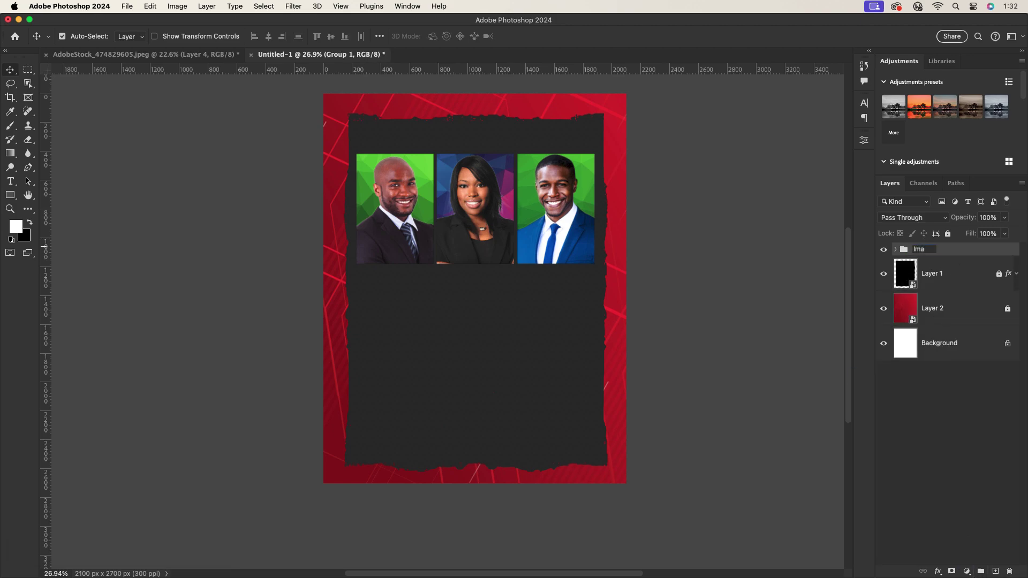
{"action": "scroll", "coordinate": [556, 263], "scroll_direction": "up", "scroll_amount": 2}
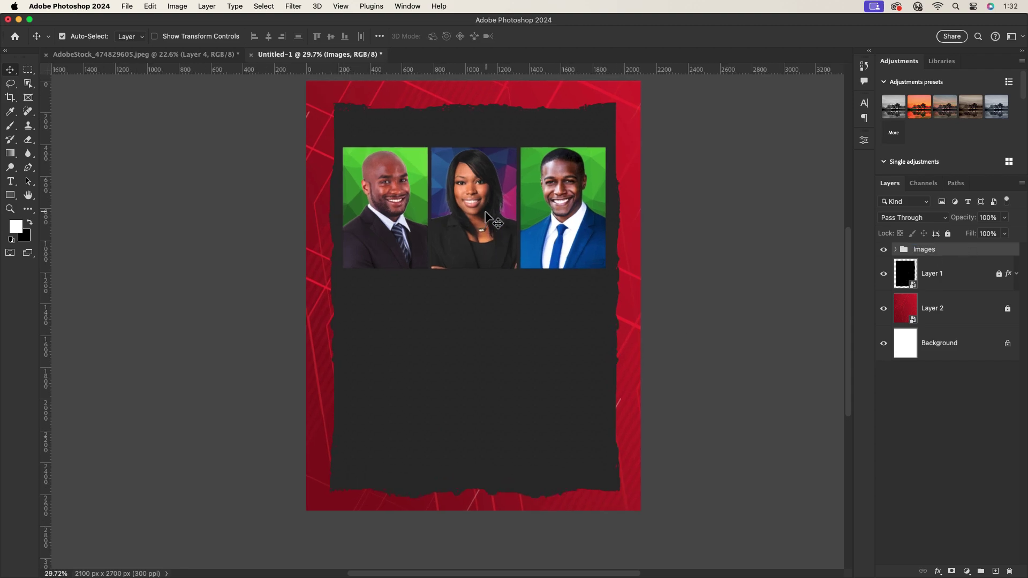
{"action": "scroll", "coordinate": [498, 235], "scroll_direction": "down", "scroll_amount": 2}
{"action": "left_click", "coordinate": [874, 309]}
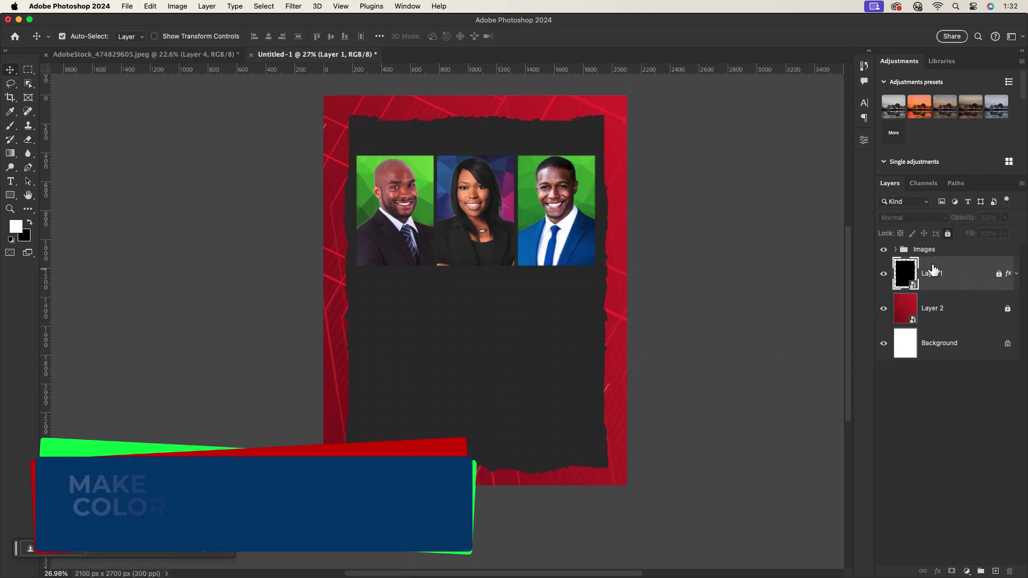
Lighten the torn frame's Color Overlay to charcoal #2b2a2a.
{"action": "double_click", "coordinate": [969, 274]}
{"action": "left_click", "coordinate": [583, 343]}
{"action": "left_click", "coordinate": [792, 239]}
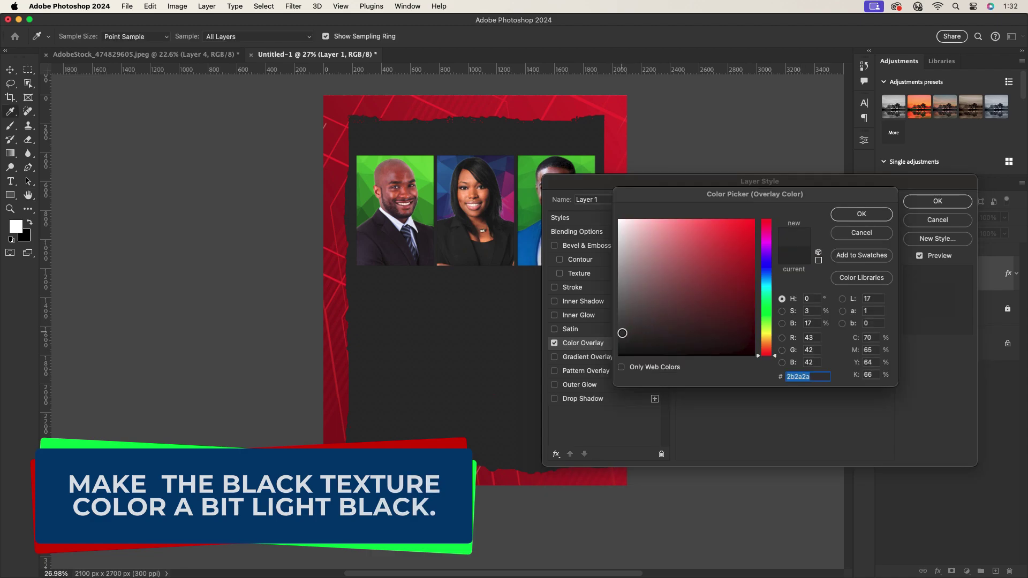
{"action": "left_click", "coordinate": [620, 332]}
{"action": "left_click", "coordinate": [887, 216]}
{"action": "left_click", "coordinate": [937, 201]}
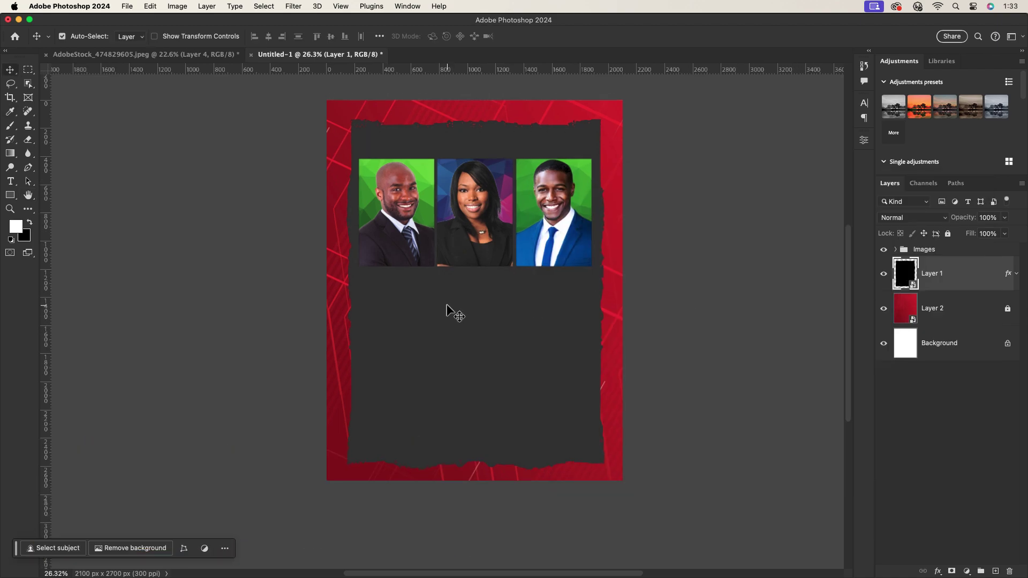
{"action": "scroll", "coordinate": [557, 303], "scroll_direction": "up", "scroll_amount": 1}
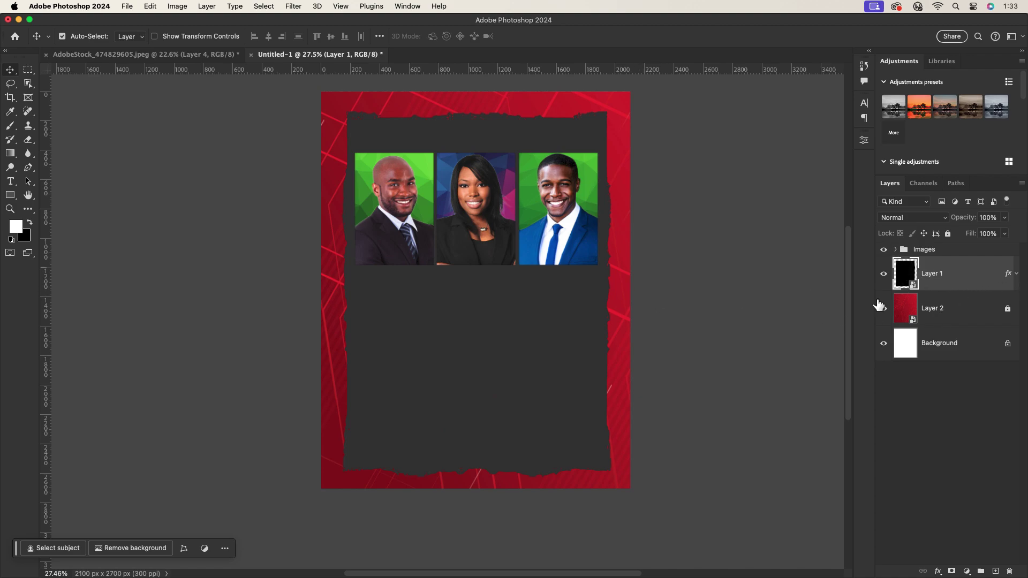
Try a Curvature Pen path below the portraits, then discard the stray curve.
{"action": "left_click", "coordinate": [28, 139]}
{"action": "mouse_move", "coordinate": [28, 168]}
{"action": "left_mouse_down"}
{"action": "mouse_move", "coordinate": [74, 204]}
{"action": "mouse_move", "coordinate": [87, 186]}
{"action": "left_mouse_up"}
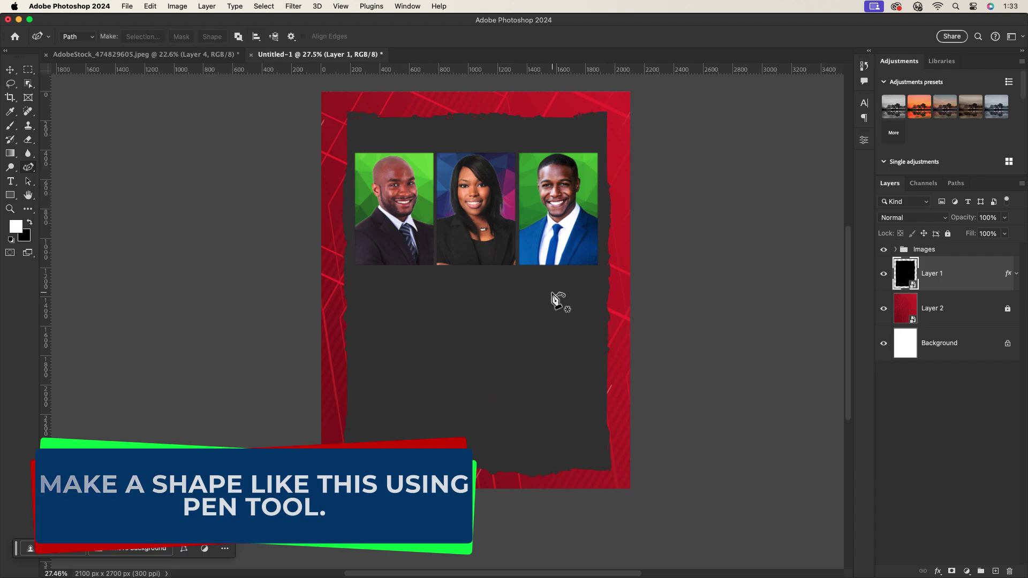
{"action": "left_click", "coordinate": [532, 306]}
{"action": "left_click", "coordinate": [662, 207]}
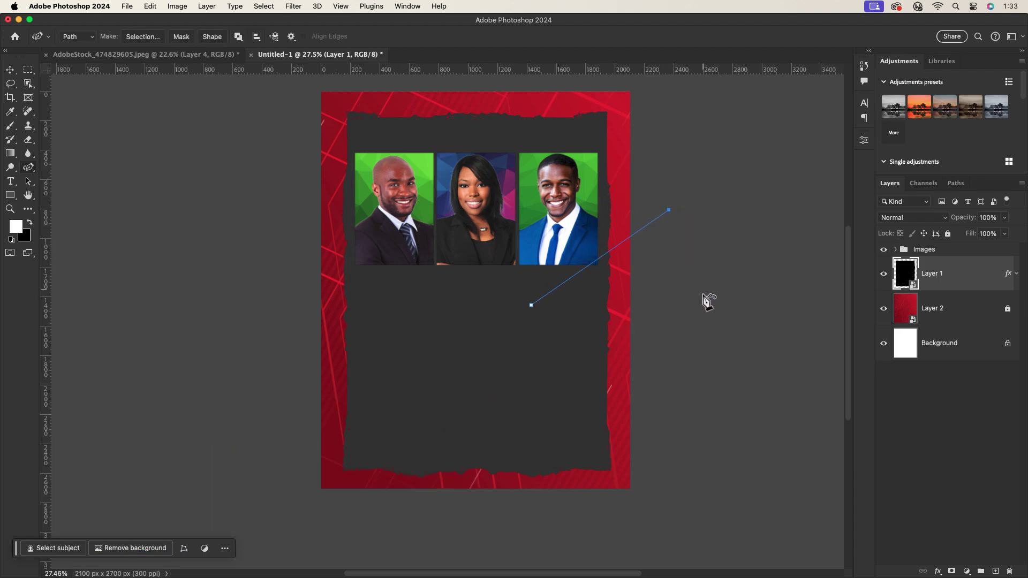
{"action": "left_click_drag", "start_coordinate": [721, 344], "coordinate": [727, 367]}
{"action": "key", "text": "v"}
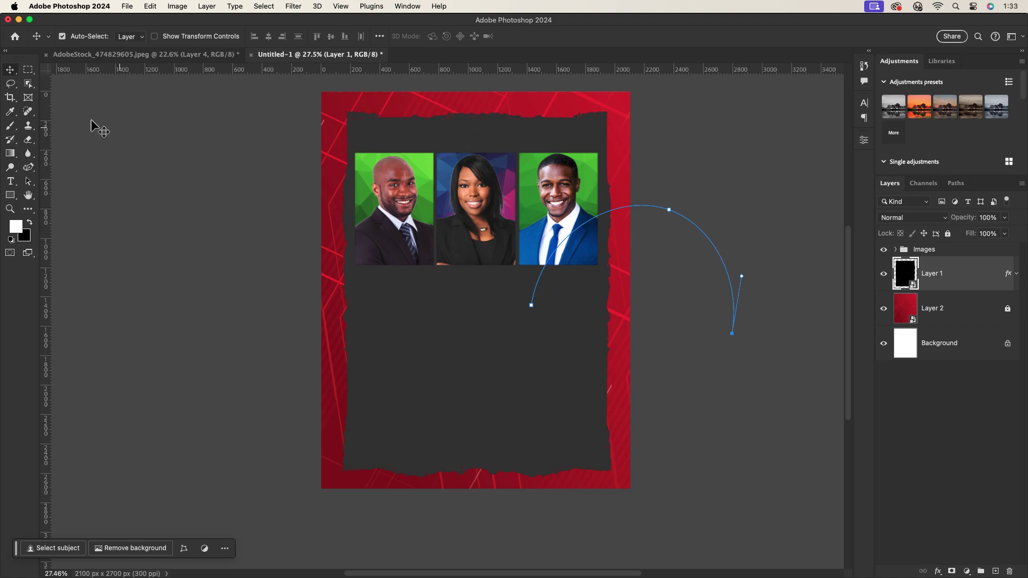
{"action": "left_click", "coordinate": [496, 263]}
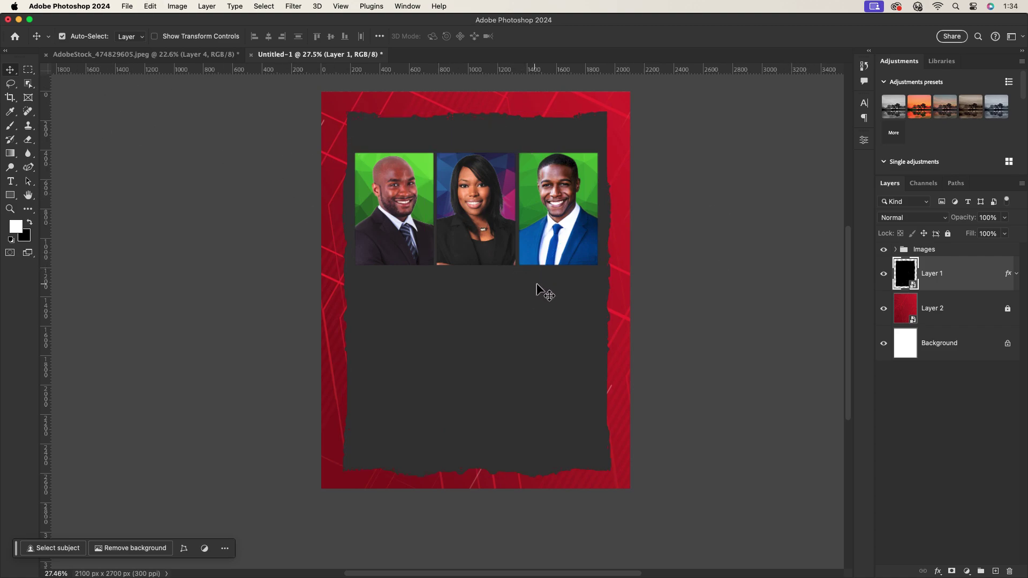
Set the Curvature Pen to Shape mode with no fill and a white stroke.
{"action": "left_click", "coordinate": [29, 169]}
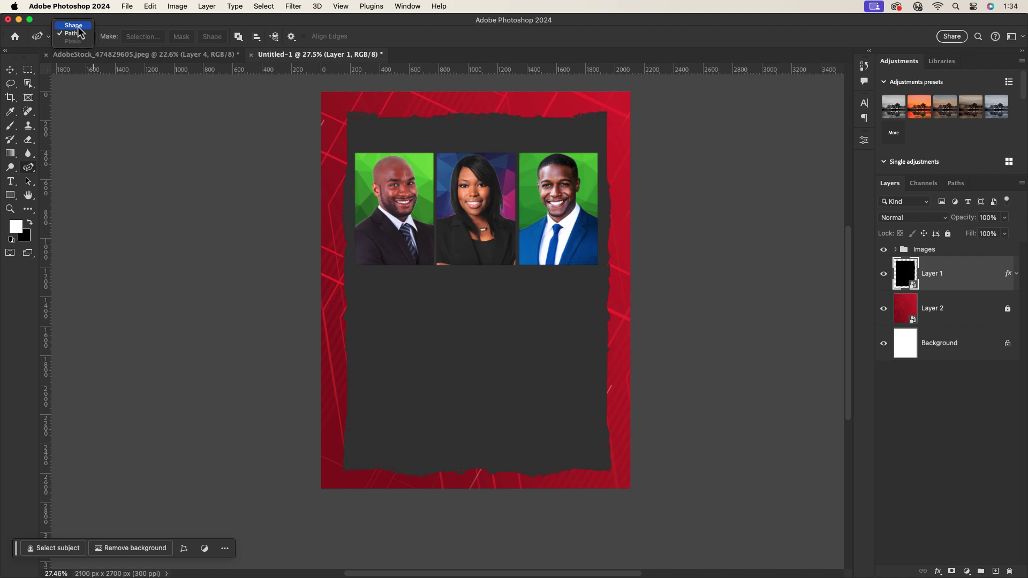
{"action": "left_click", "coordinate": [78, 26]}
{"action": "left_click", "coordinate": [120, 36]}
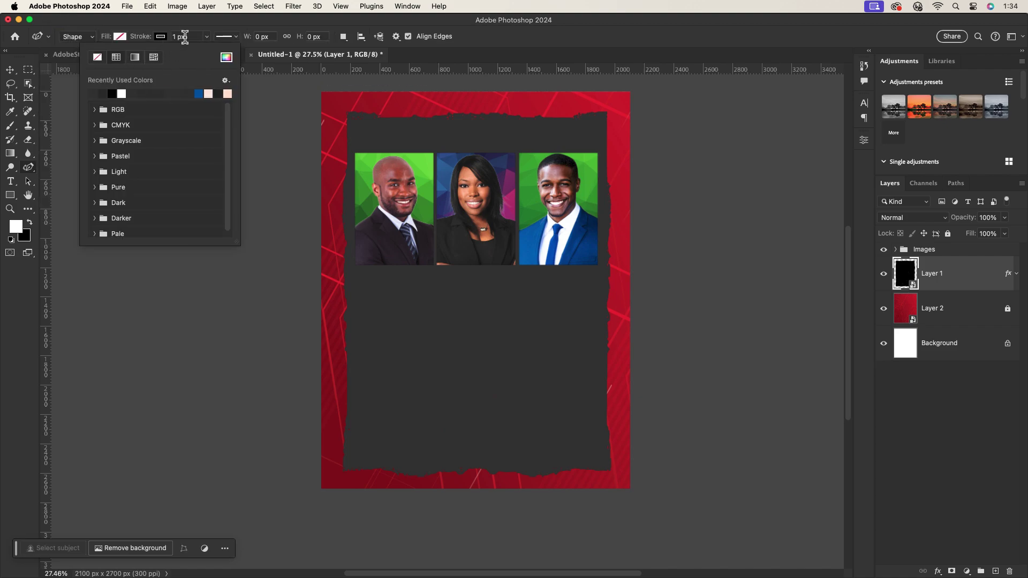
{"action": "left_click", "coordinate": [185, 35]}
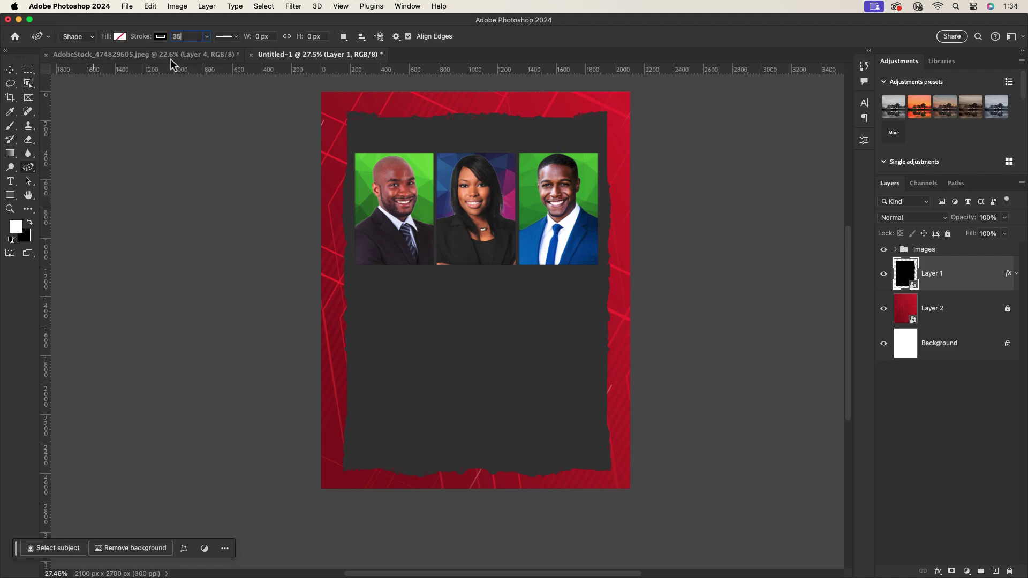
{"action": "left_click", "coordinate": [125, 39]}
{"action": "left_click", "coordinate": [159, 37]}
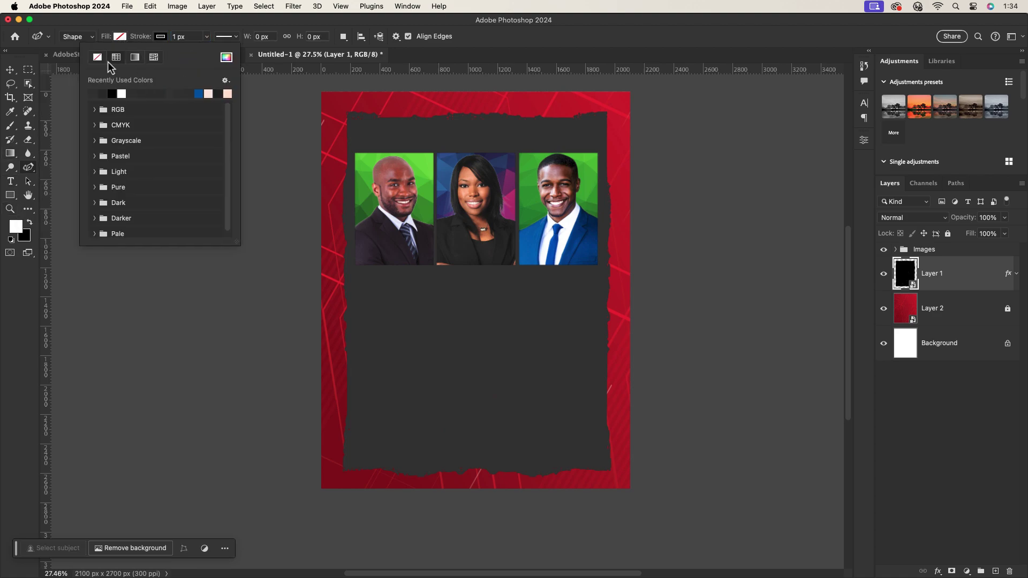
Draw the curved arc sweeping past the right-hand portrait.
{"action": "left_click", "coordinate": [560, 326]}
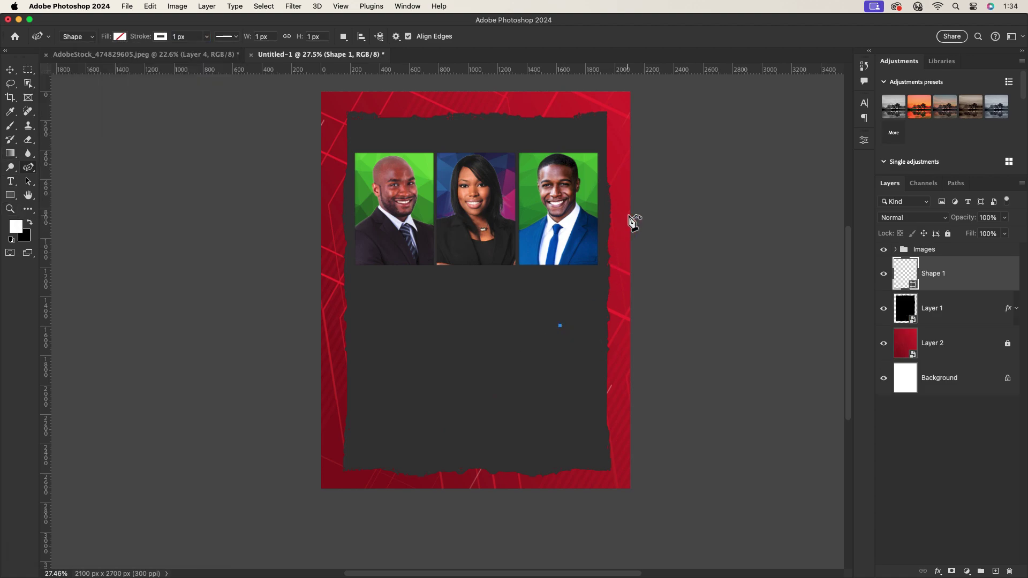
{"action": "left_click_drag", "start_coordinate": [634, 207], "coordinate": [688, 205]}
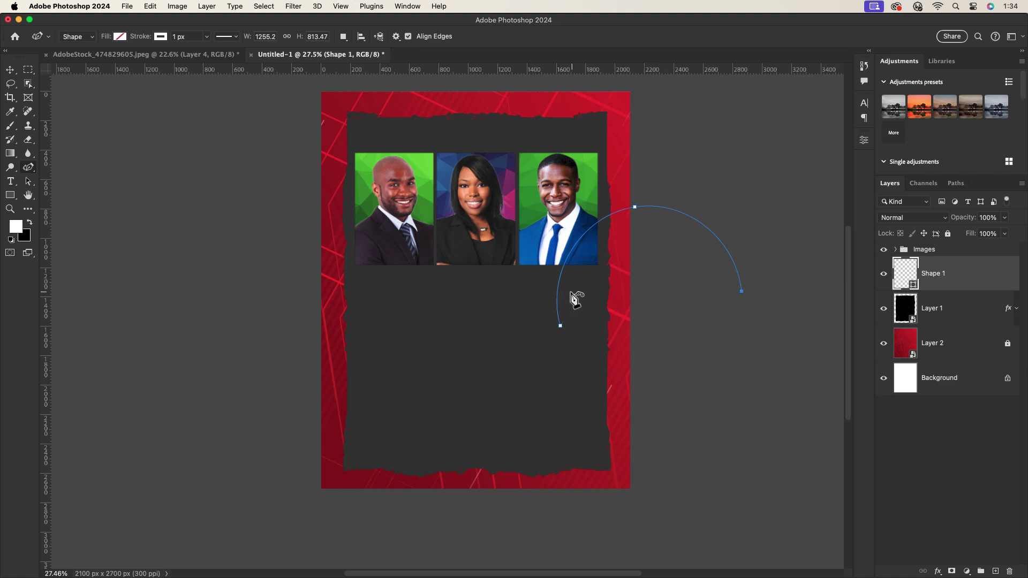
{"action": "key", "text": "v"}
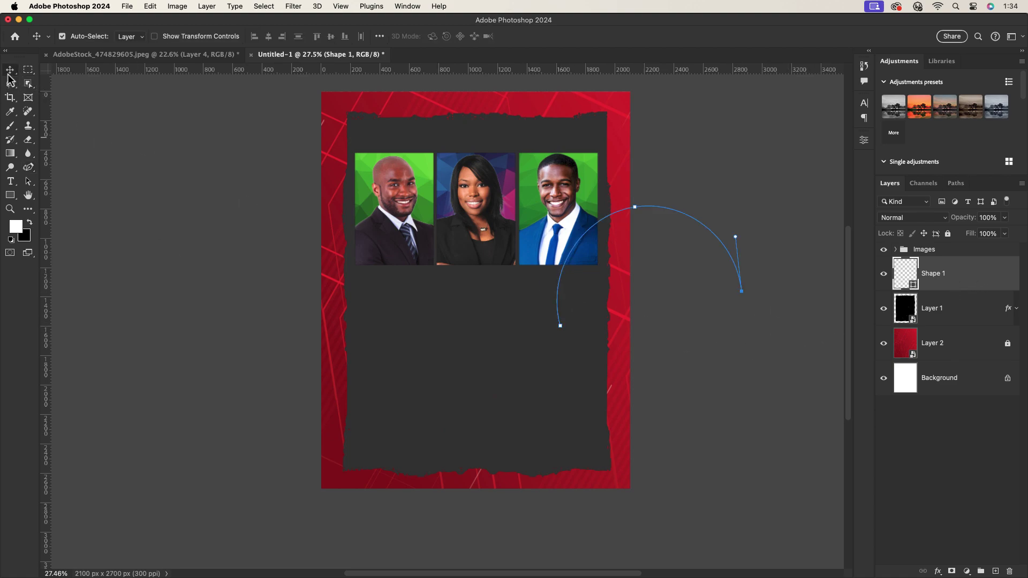
Reselect the Shape 1 arc and set its stroke width to 35 px.
{"action": "left_click", "coordinate": [110, 148]}
{"action": "left_click", "coordinate": [998, 289]}
{"action": "key", "text": "p"}
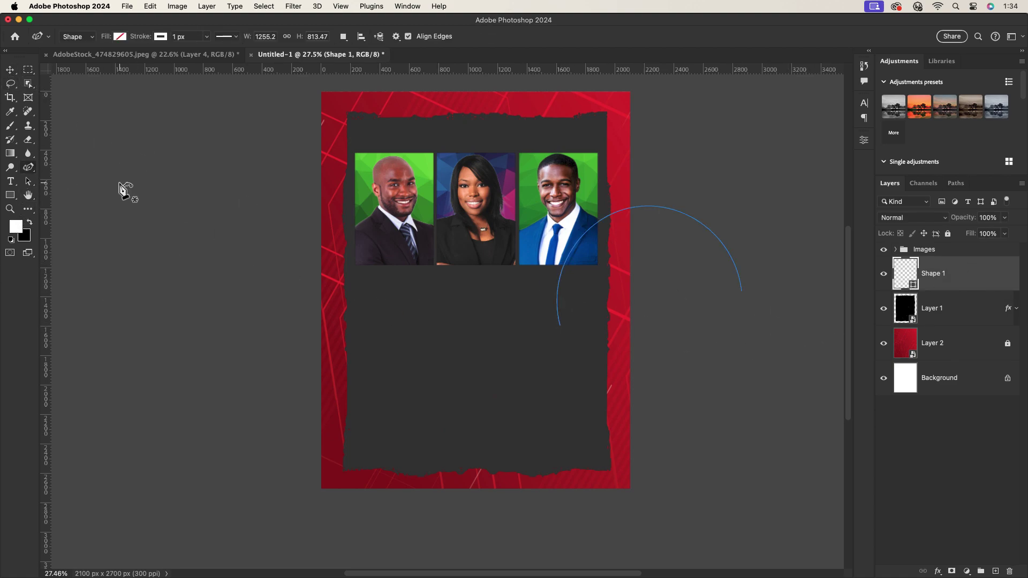
{"action": "type", "text": "35"}
{"action": "key", "text": "Return"}
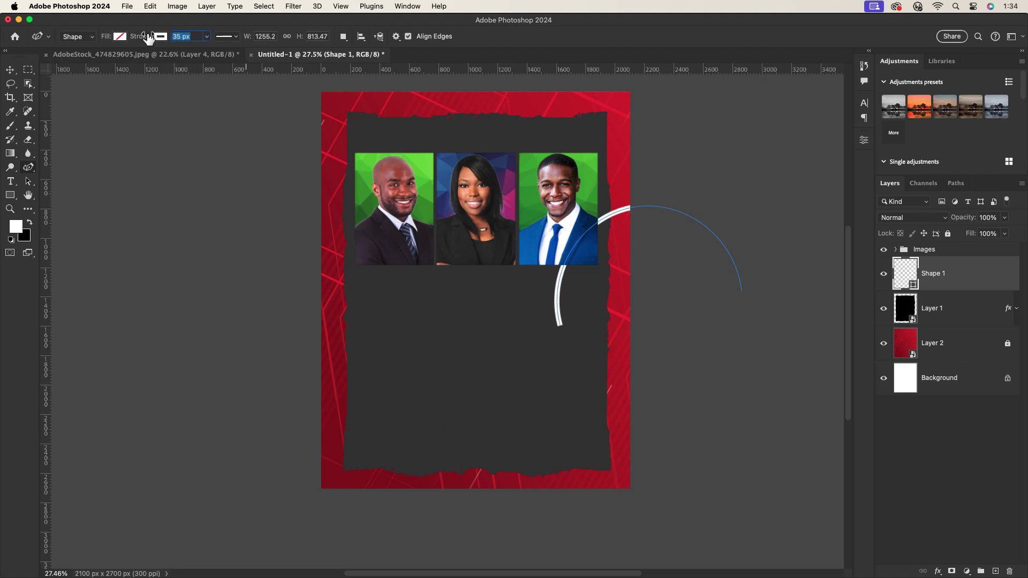
Move the arc toward the right edge, rotate it about -107° and shrink it slightly.
{"action": "key", "text": "v"}
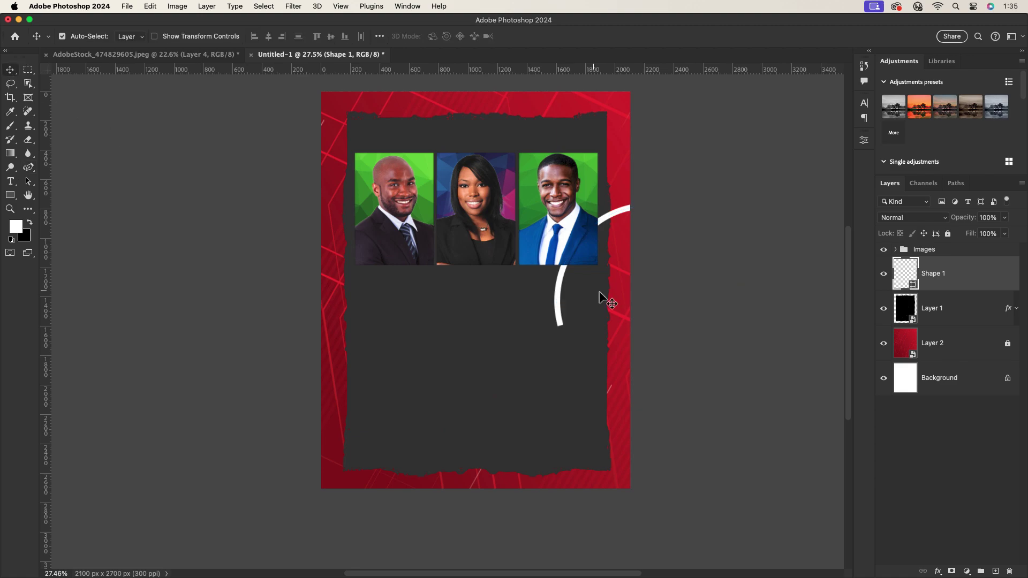
{"action": "left_click_drag", "start_coordinate": [557, 303], "coordinate": [573, 307]}
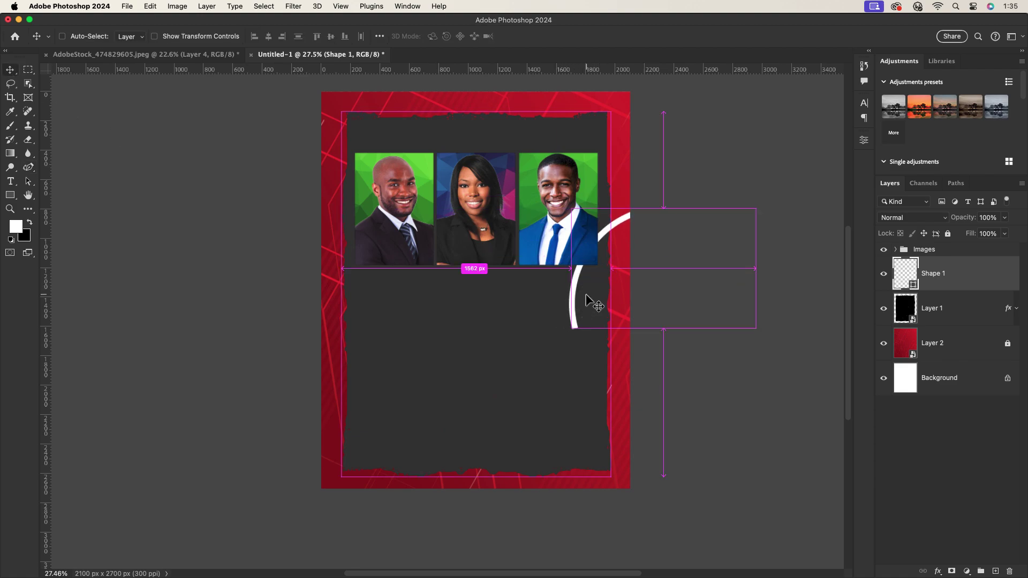
{"action": "key", "text": "ctrl+t"}
{"action": "left_click_drag", "start_coordinate": [787, 247], "coordinate": [679, 180]}
{"action": "left_click_drag", "start_coordinate": [649, 380], "coordinate": [615, 345]}
{"action": "key", "text": "Return"}
Duplicate the arc, rotate the copy about 42° and place it beside the first.
{"action": "left_click_drag", "start_coordinate": [641, 300], "coordinate": [628, 307]}
{"action": "key", "text": "ctrl+j"}
{"action": "key", "text": "ctrl+t"}
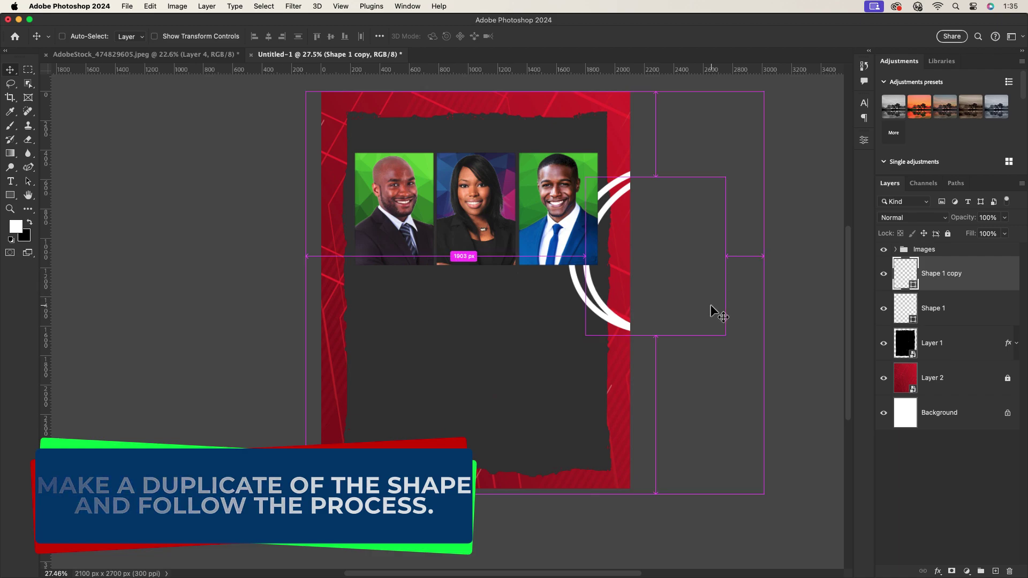
{"action": "left_click_drag", "start_coordinate": [748, 168], "coordinate": [734, 202]}
{"action": "key", "text": "Return"}
{"action": "left_click_drag", "start_coordinate": [601, 292], "coordinate": [624, 278]}
Rotate the copy another 40° and scale it to about 92% so it nests parallel.
{"action": "key", "text": "super+t"}
{"action": "left_click_drag", "start_coordinate": [748, 128], "coordinate": [797, 207]}
{"action": "left_click_drag", "start_coordinate": [642, 343], "coordinate": [637, 331]}
{"action": "left_click_drag", "start_coordinate": [653, 138], "coordinate": [654, 158]}
{"action": "left_click_drag", "start_coordinate": [615, 268], "coordinate": [610, 254]}
{"action": "key", "text": "Return"}
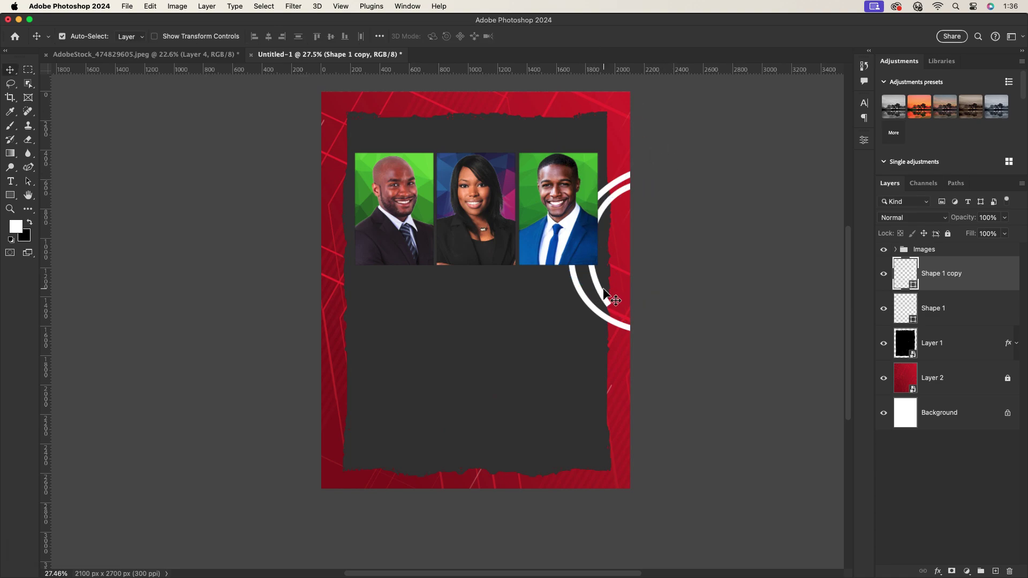
Copy the arcs to the top-left corner, rotated about -120°, and confirm the thicker stroke.
{"action": "left_click_drag", "start_coordinate": [583, 301], "coordinate": [348, 214]}
{"action": "key", "text": "ctrl+t"}
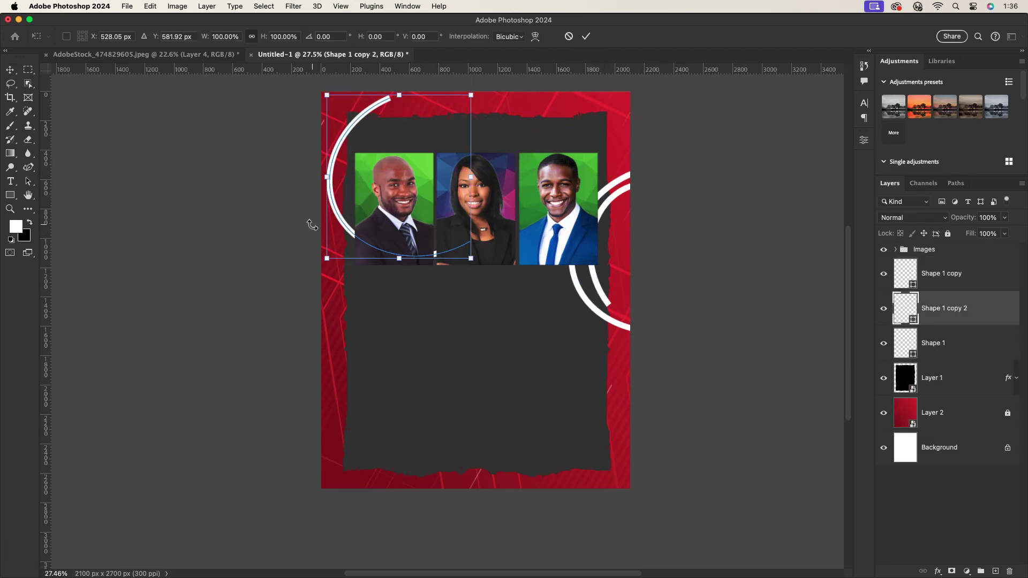
{"action": "left_click_drag", "start_coordinate": [478, 83], "coordinate": [127, 165]}
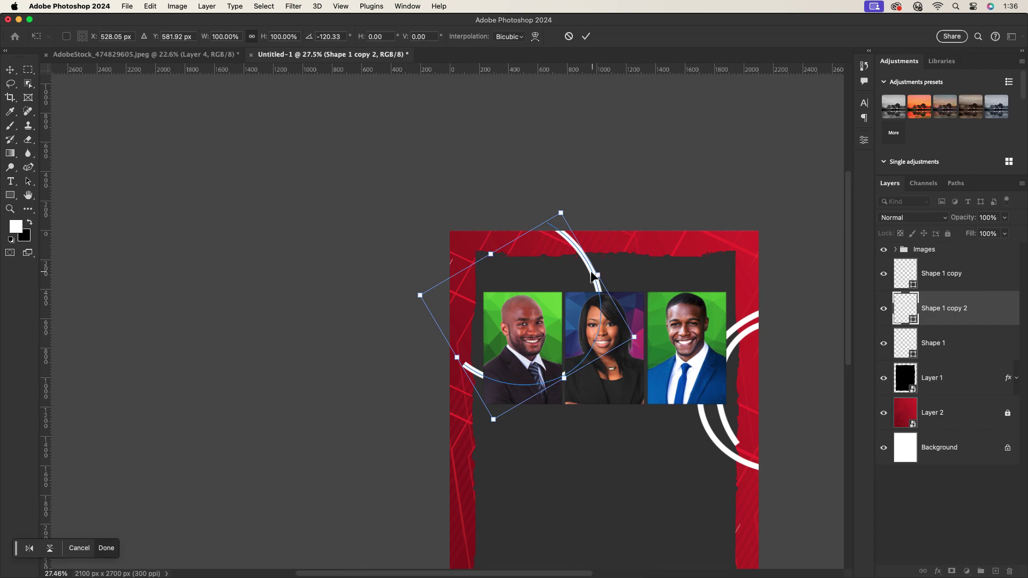
{"action": "left_click_drag", "start_coordinate": [594, 276], "coordinate": [485, 244]}
{"action": "left_click", "coordinate": [586, 36]}
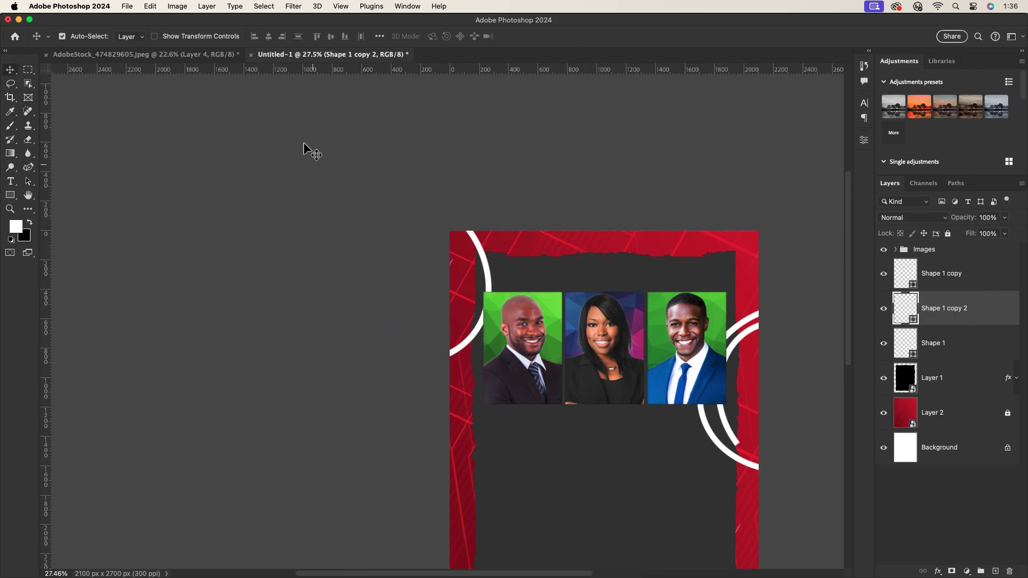
{"action": "key", "text": "p"}
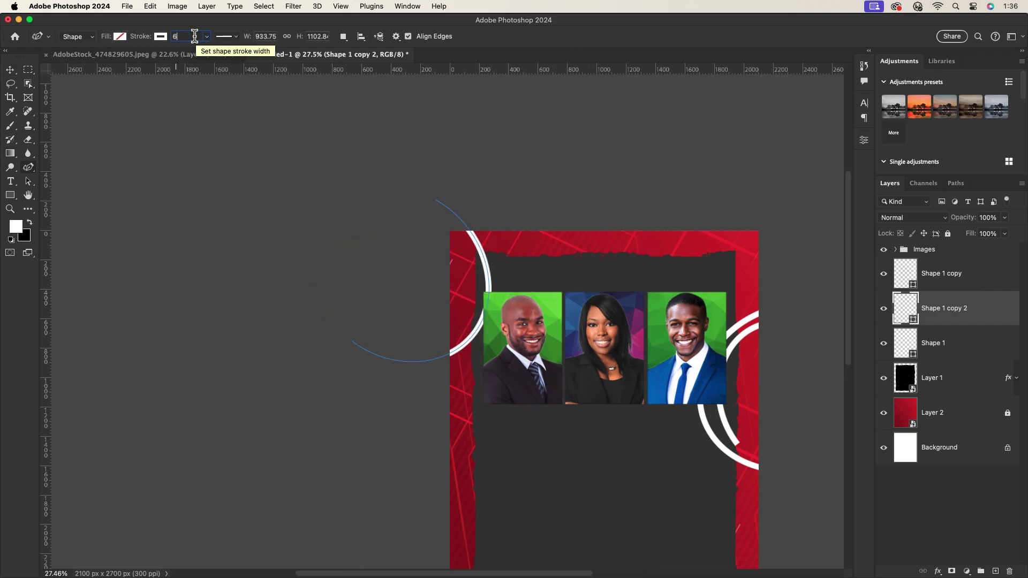
{"action": "key", "text": "Return"}
Give the lower-right Shape 1 arc a 60 px stroke.
{"action": "key", "text": "v"}
{"action": "left_click", "coordinate": [757, 448]}
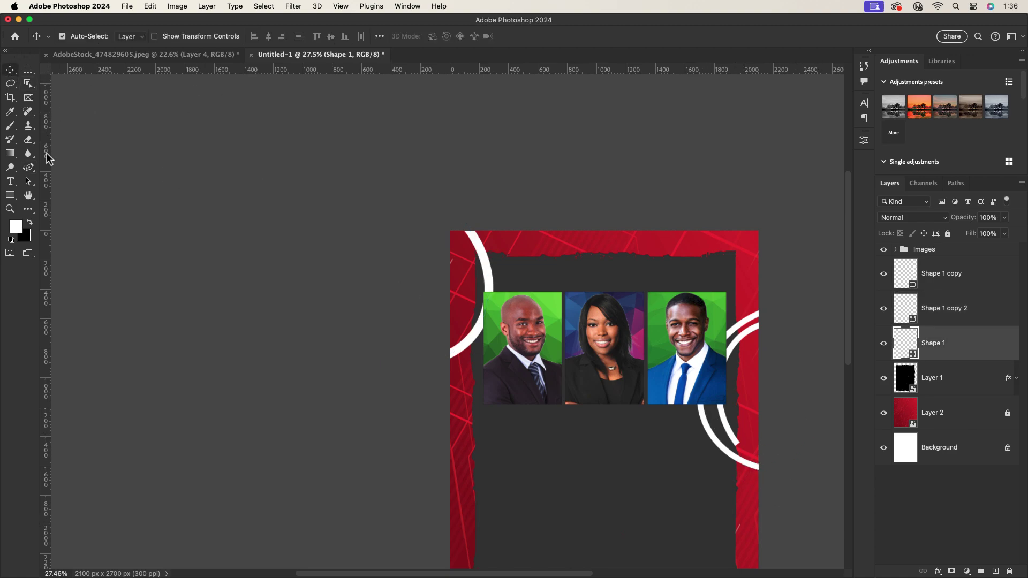
{"action": "type", "text": "p"}
{"action": "type", "text": "60"}
{"action": "key", "text": "Return"}
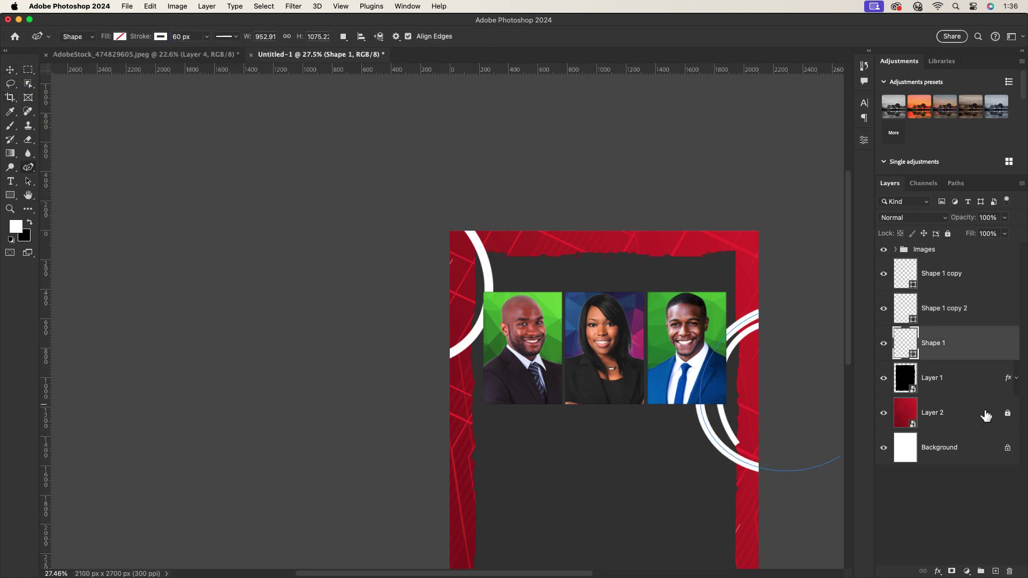
Copy the Shape 1 copy arc toward the poster's left side.
{"action": "left_click", "coordinate": [10, 70]}
{"action": "left_click", "coordinate": [731, 429]}
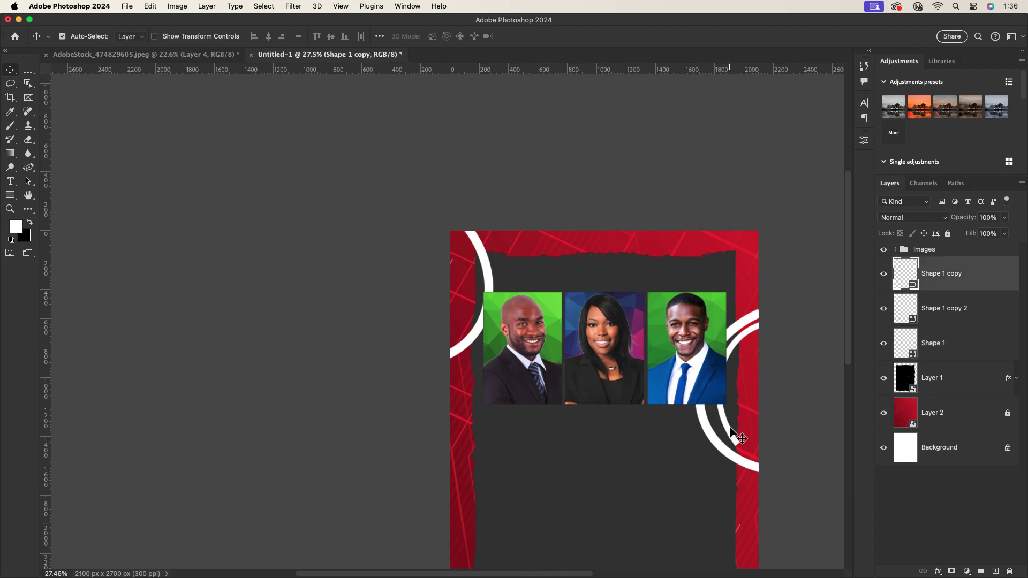
{"action": "left_click_drag", "start_coordinate": [733, 435], "coordinate": [386, 433]}
{"action": "scroll", "coordinate": [562, 343], "scroll_direction": "down", "scroll_amount": 5}
{"action": "scroll", "coordinate": [562, 343], "scroll_direction": "right", "scroll_amount": 5}
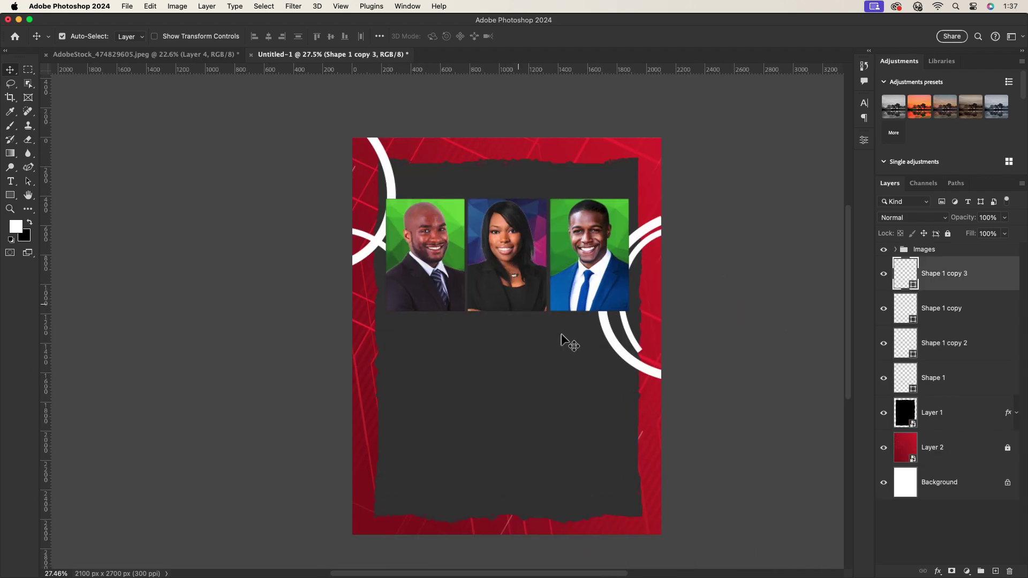
Give the Shape 1 copy arc rounded end caps.
{"action": "left_click", "coordinate": [637, 344]}
{"action": "key", "text": "p"}
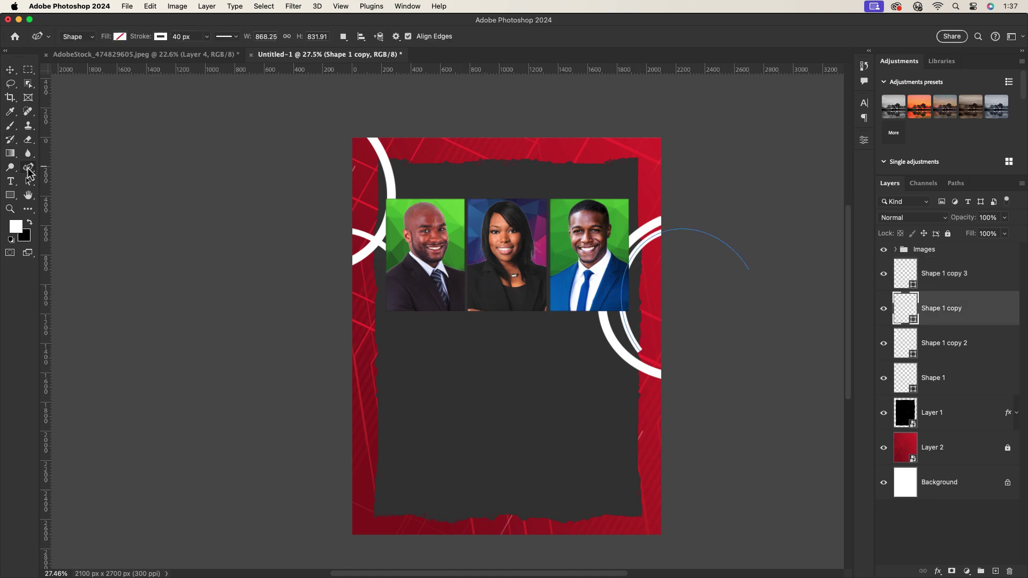
{"action": "left_click", "coordinate": [235, 36]}
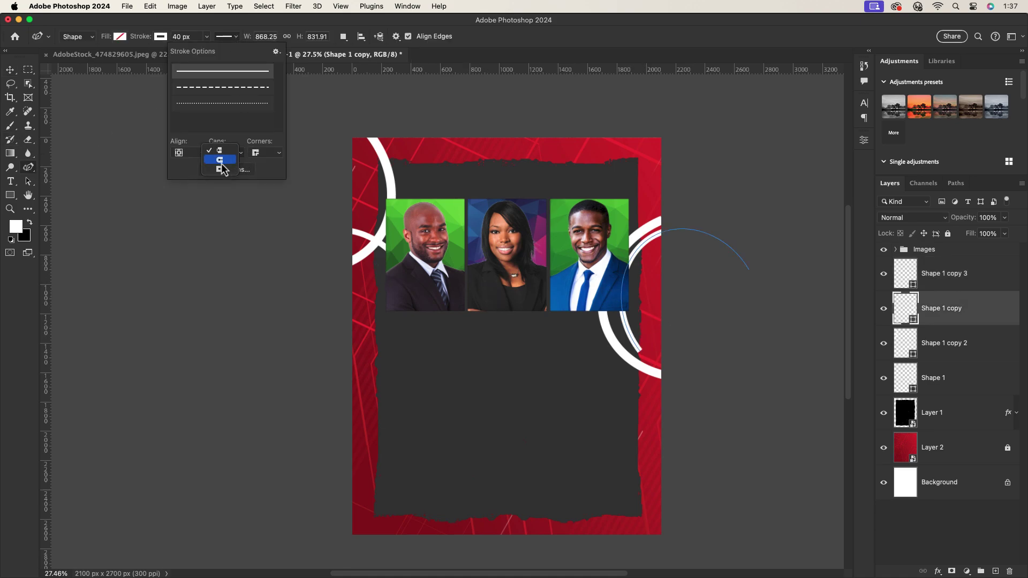
{"action": "left_click", "coordinate": [220, 161]}
{"action": "key", "text": "v"}
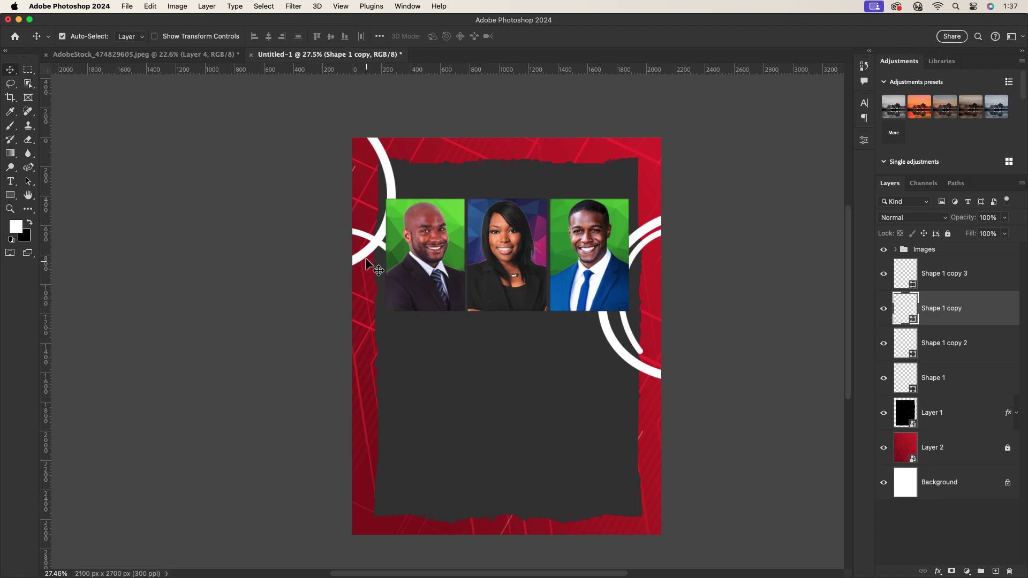
Rotate the Shape 1 copy 3 arc about 88° and give it rounded end caps.
{"action": "left_click", "coordinate": [366, 262]}
{"action": "key", "text": "super+t"}
{"action": "left_click_drag", "start_coordinate": [422, 225], "coordinate": [410, 359]}
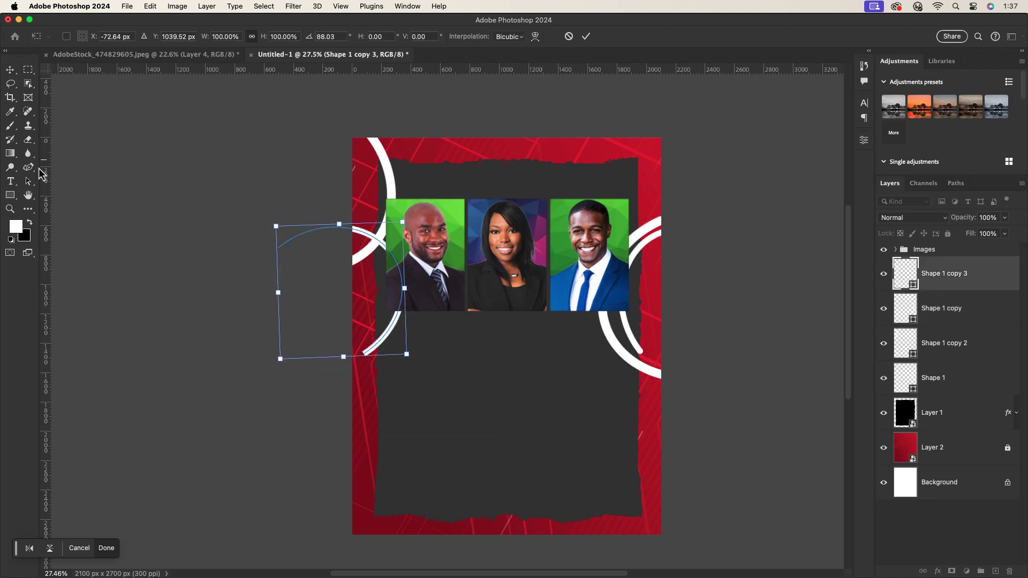
{"action": "left_click", "coordinate": [30, 167]}
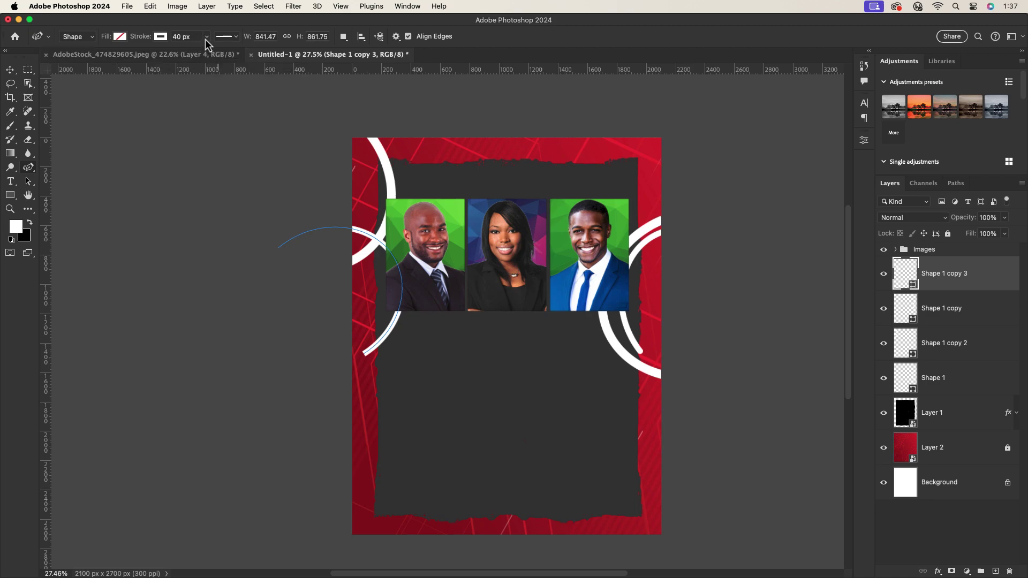
{"action": "left_click", "coordinate": [229, 38]}
{"action": "left_click", "coordinate": [220, 160]}
{"action": "key", "text": "v"}
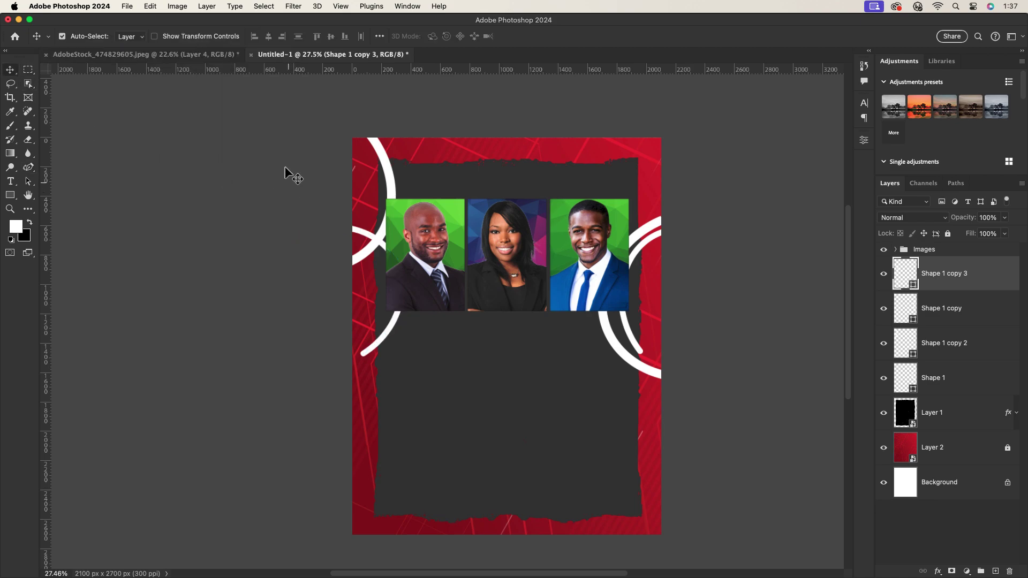
{"action": "left_click", "coordinate": [337, 203]}
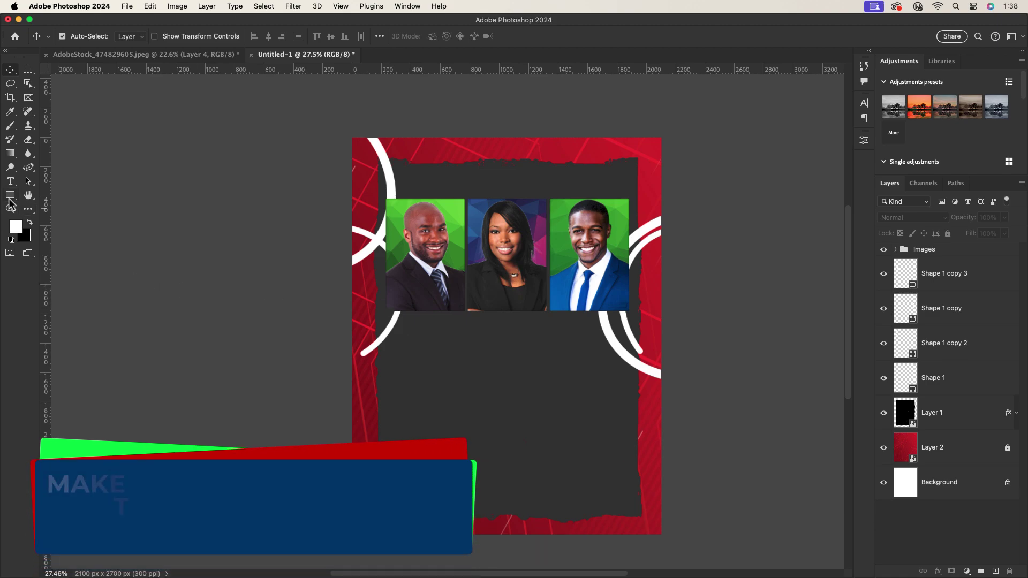
Draw a placeholder rectangle in the lower panel and fill it with the recent blue.
{"action": "left_click", "coordinate": [10, 195]}
{"action": "left_click_drag", "start_coordinate": [547, 361], "coordinate": [610, 408]}
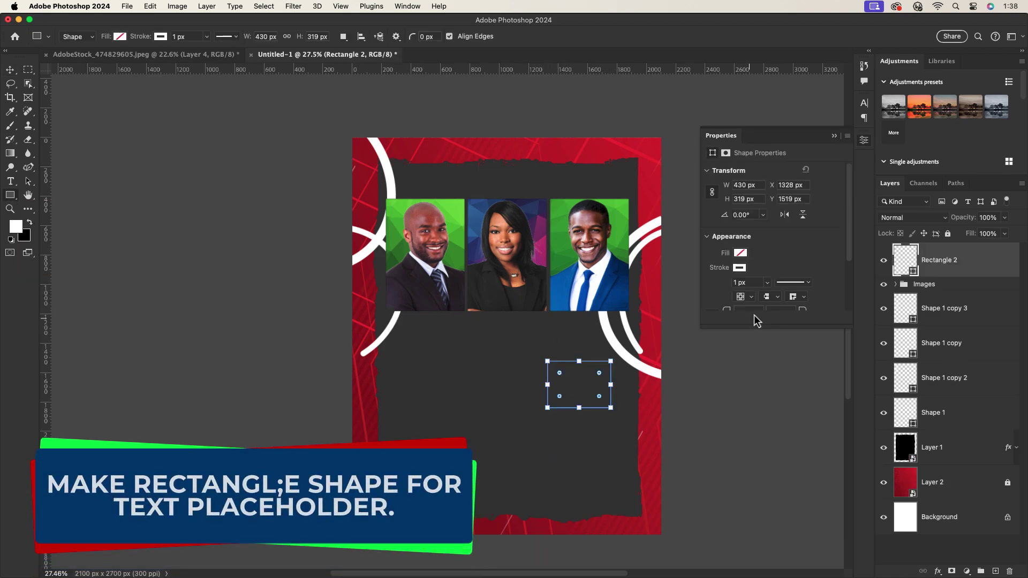
{"action": "left_click", "coordinate": [741, 253]}
{"action": "left_click", "coordinate": [819, 310]}
{"action": "left_click", "coordinate": [10, 77]}
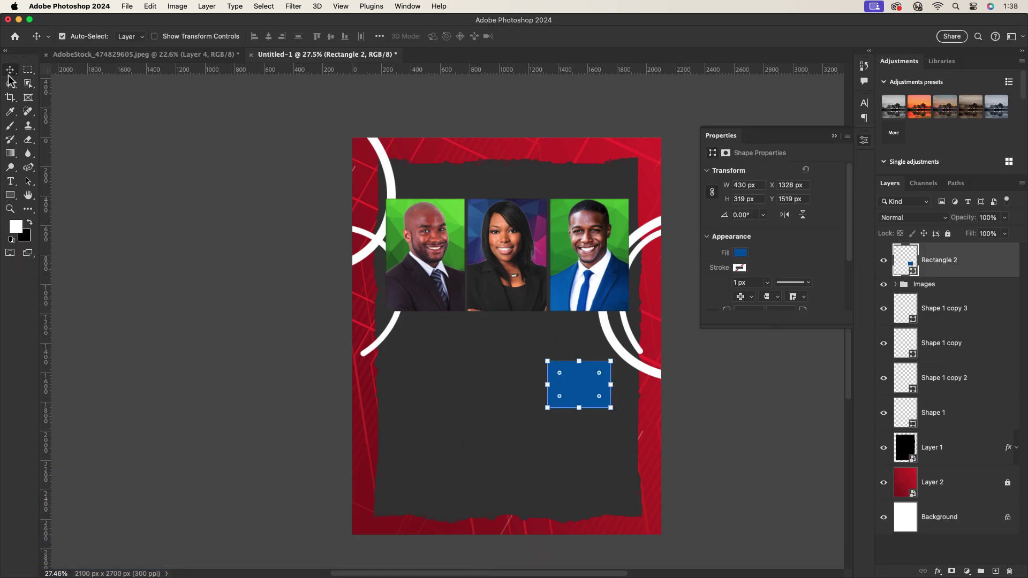
Type the headline text on the dark panel below the right portrait.
{"action": "left_click", "coordinate": [10, 181]}
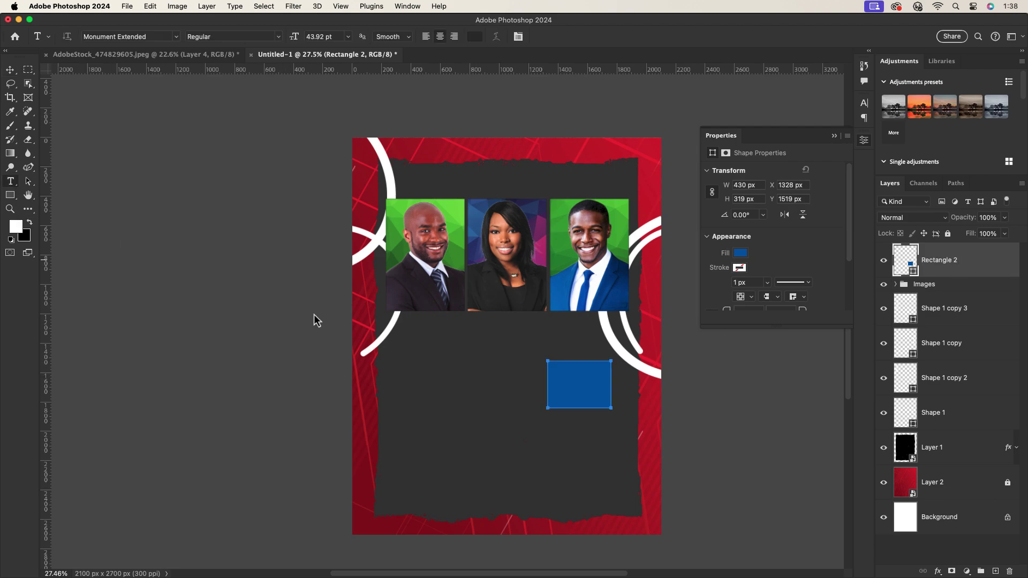
{"action": "left_click", "coordinate": [415, 369]}
{"action": "type", "text": "EN"}
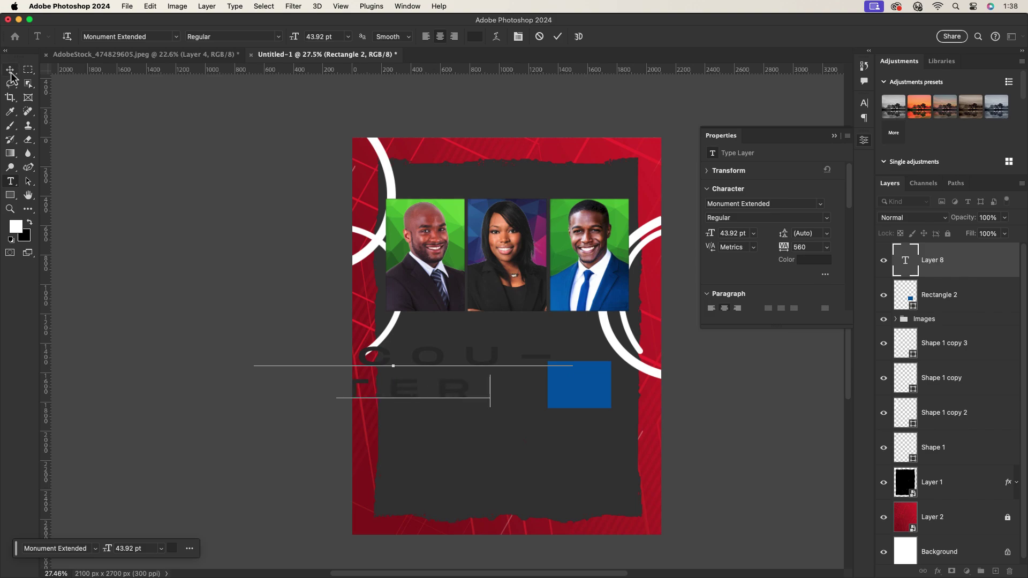
{"action": "left_click", "coordinate": [10, 72]}
Set the headline tracking to 0 and colour to white, then move it to the panel's lower centre.
{"action": "left_click", "coordinate": [864, 102]}
{"action": "left_click", "coordinate": [846, 146]}
{"action": "left_click", "coordinate": [815, 232]}
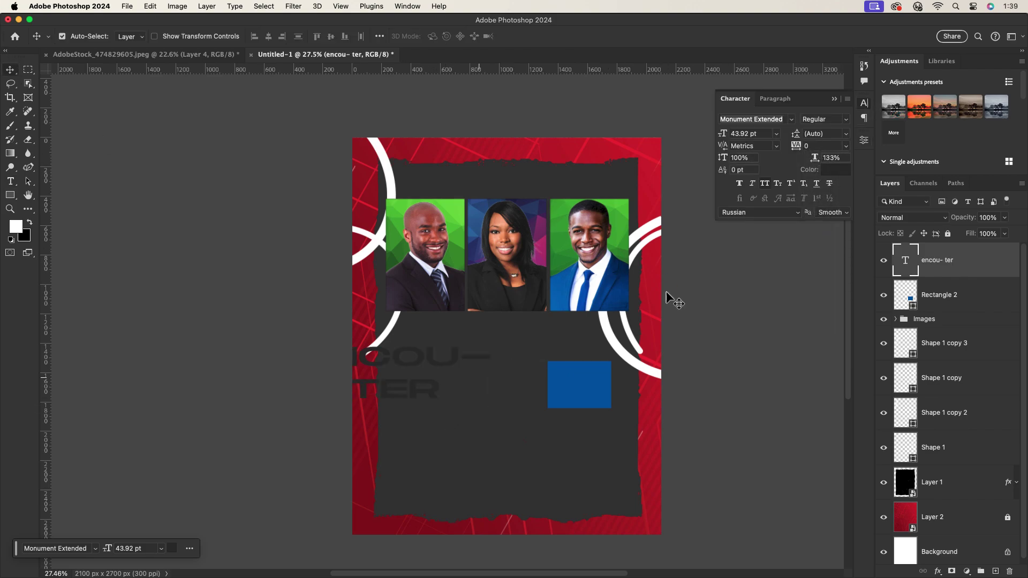
{"action": "left_click", "coordinate": [836, 169]}
{"action": "left_click", "coordinate": [16, 227]}
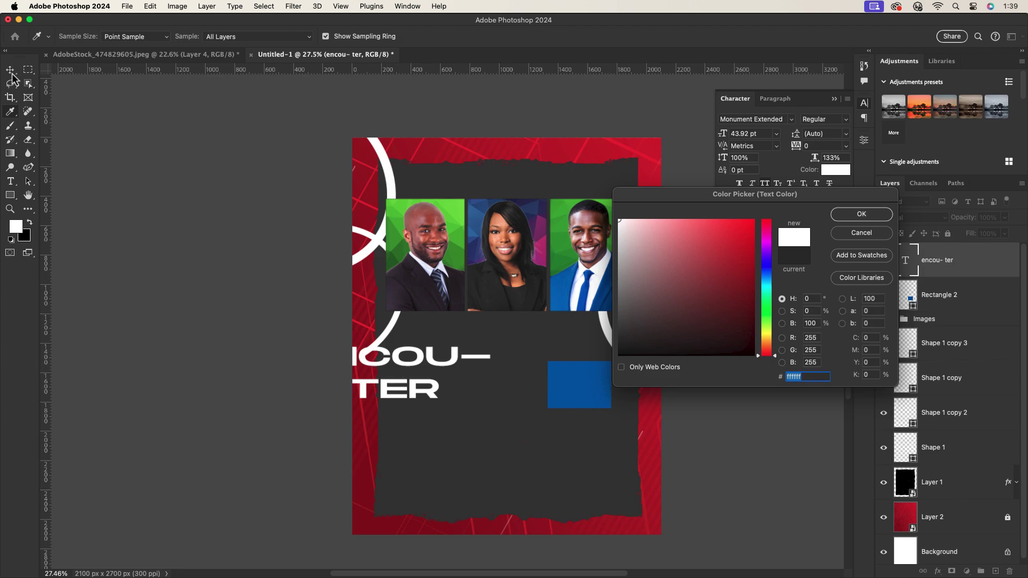
{"action": "left_click", "coordinate": [861, 215]}
{"action": "left_click_drag", "start_coordinate": [419, 397], "coordinate": [524, 470]}
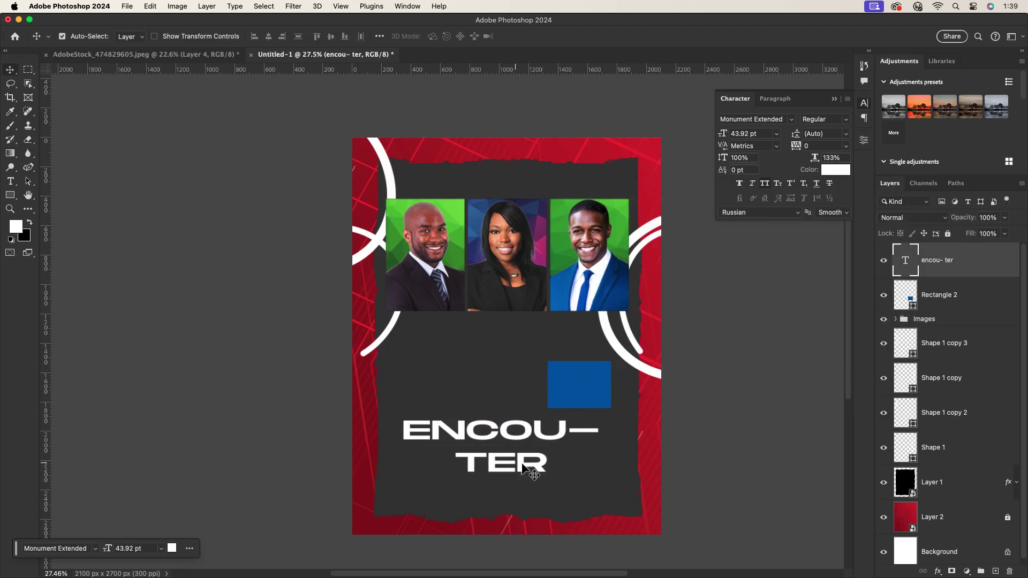
Retype the 'ou' letters, left-align the headline and move it beside the blue rectangle.
{"action": "double_click", "coordinate": [569, 437]}
{"action": "key", "text": "BackSpace"}
{"action": "key", "text": "BackSpace"}
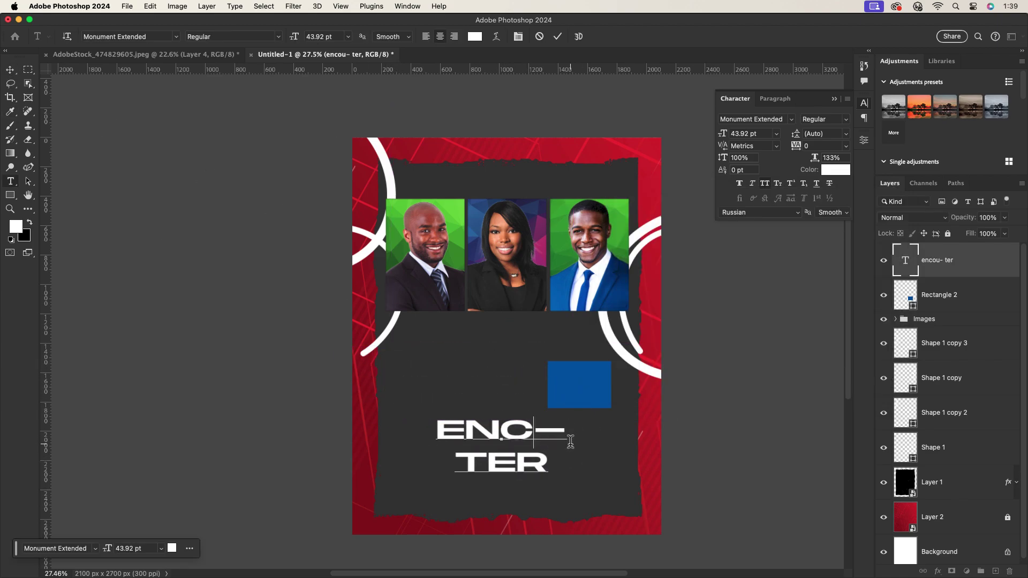
{"action": "type", "text": "ou"}
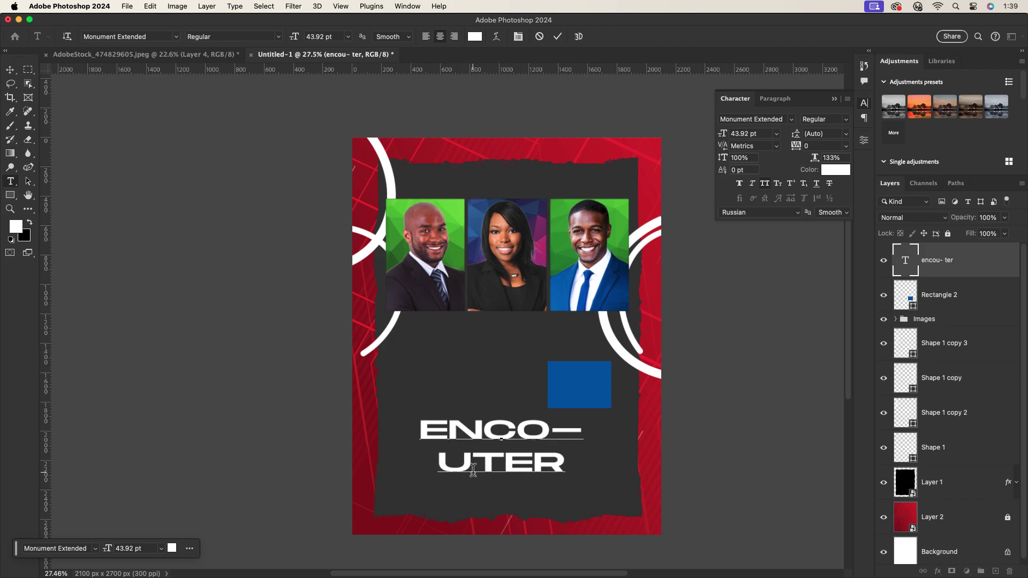
{"action": "left_click", "coordinate": [557, 36]}
{"action": "key", "text": "v"}
{"action": "left_click", "coordinate": [775, 99]}
{"action": "left_click_drag", "start_coordinate": [577, 421], "coordinate": [438, 386]}
Switch the headline to Monument Extended Bold and nudge it up and right.
{"action": "left_click", "coordinate": [735, 99]}
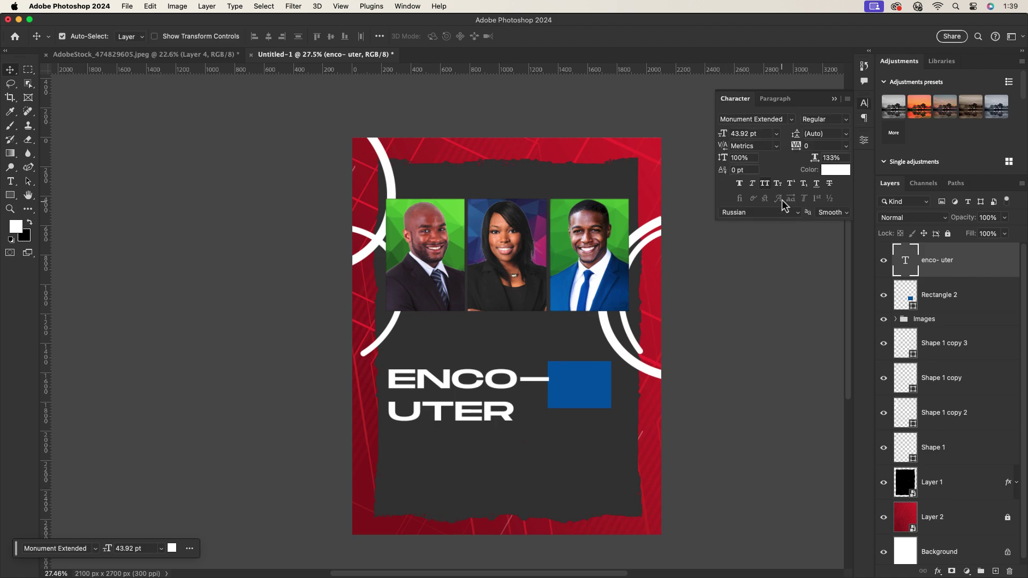
{"action": "left_click", "coordinate": [843, 134]}
{"action": "left_click", "coordinate": [845, 120]}
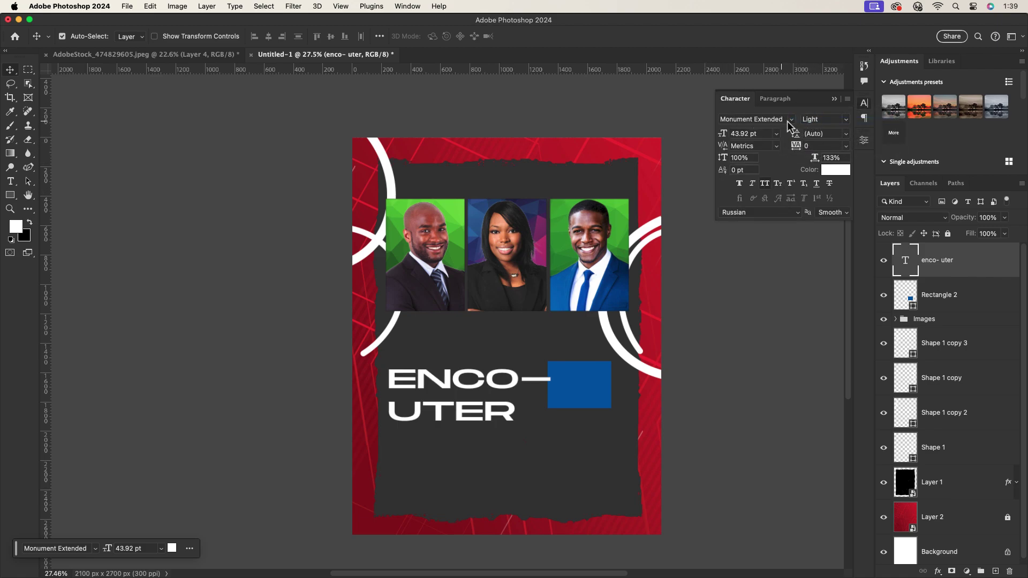
{"action": "left_click", "coordinate": [844, 128]}
{"action": "left_click", "coordinate": [846, 136]}
{"action": "left_click_drag", "start_coordinate": [483, 403], "coordinate": [498, 385]}
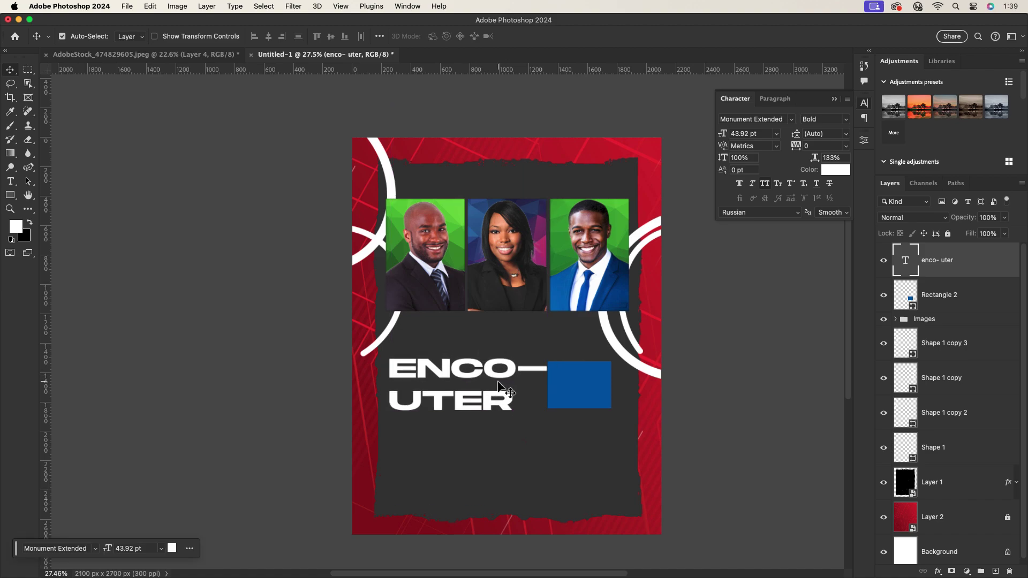
Set the headline's dash in Poppins and nudge the headline slightly up.
{"action": "double_click", "coordinate": [514, 380]}
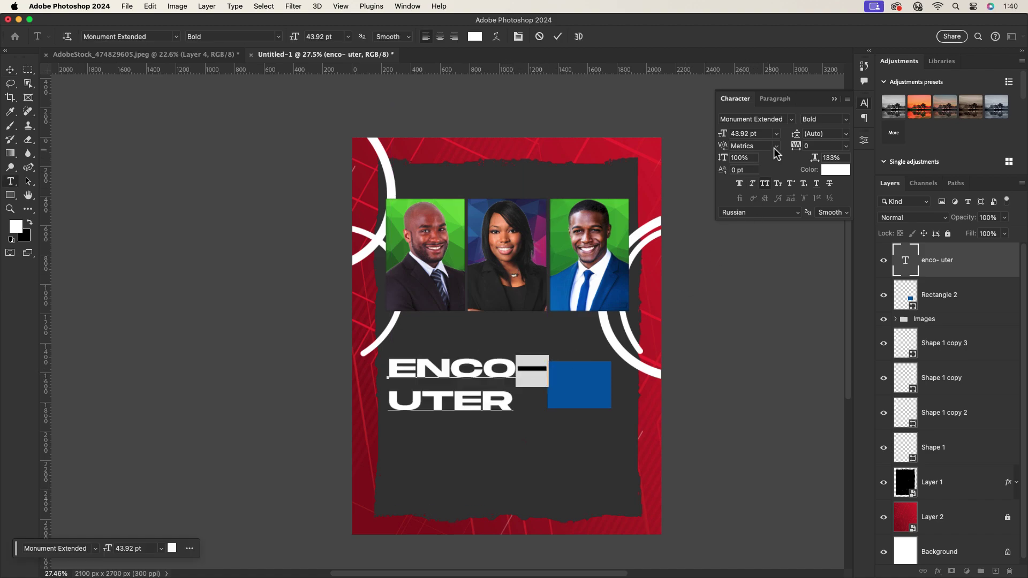
{"action": "left_click", "coordinate": [791, 119]}
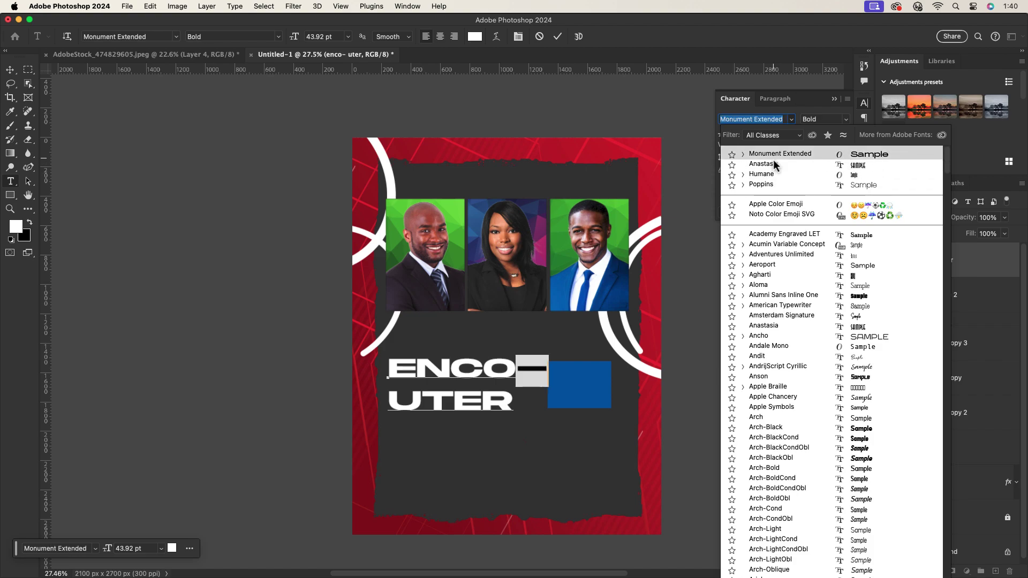
{"action": "left_click", "coordinate": [767, 185]}
{"action": "left_click", "coordinate": [558, 37]}
{"action": "key", "text": "v"}
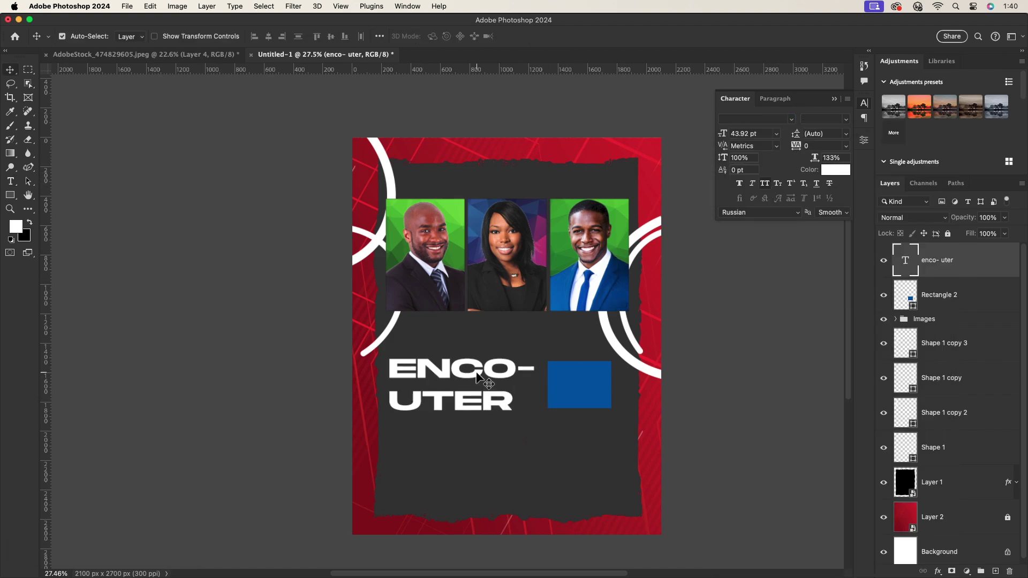
{"action": "left_click_drag", "start_coordinate": [477, 376], "coordinate": [481, 368]}
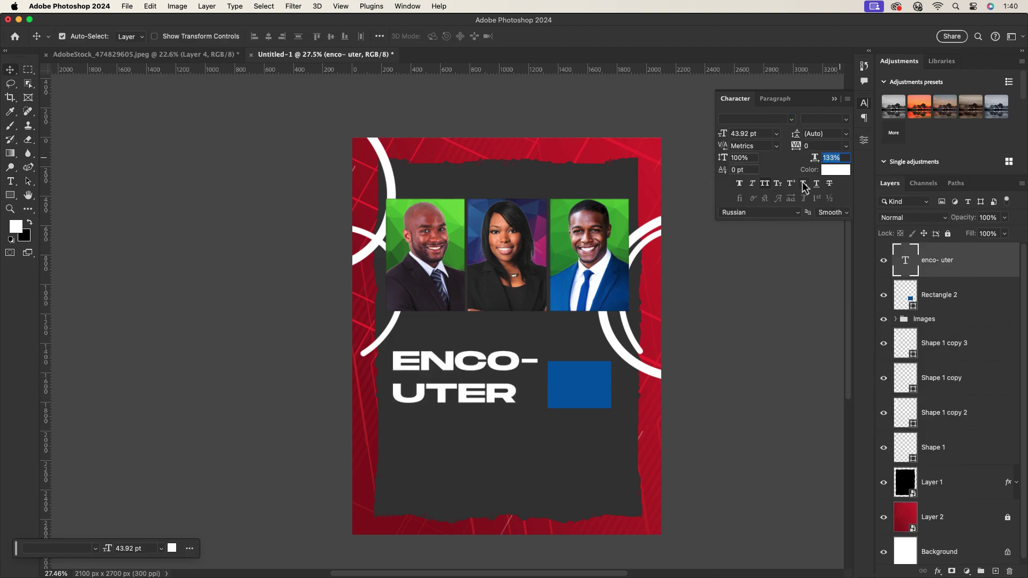
Reset horizontal scale to 100% and enlarge the headline to about 142%.
{"action": "key", "text": "Return"}
{"action": "key", "text": "super+t"}
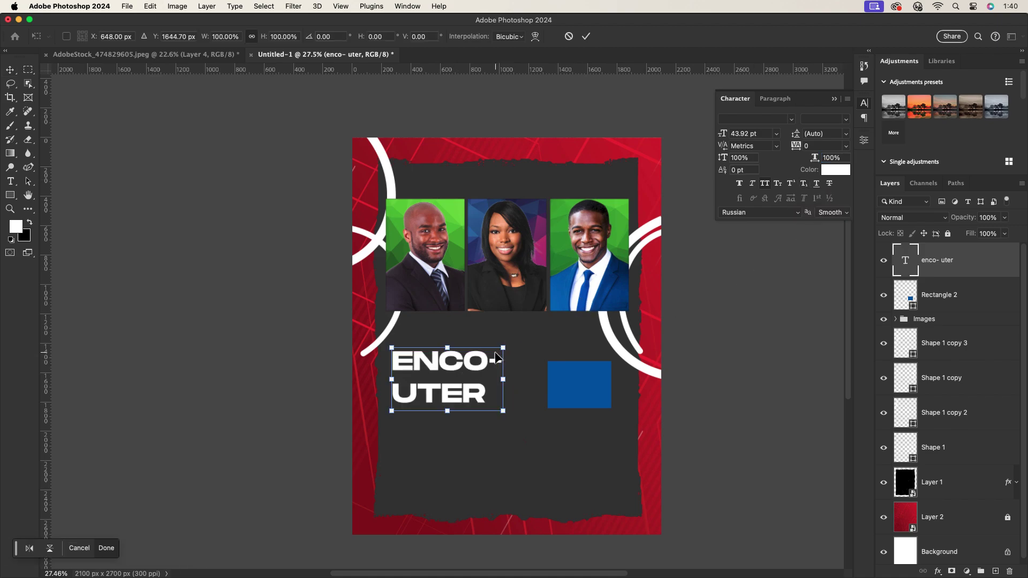
{"action": "left_click_drag", "start_coordinate": [503, 379], "coordinate": [546, 376]}
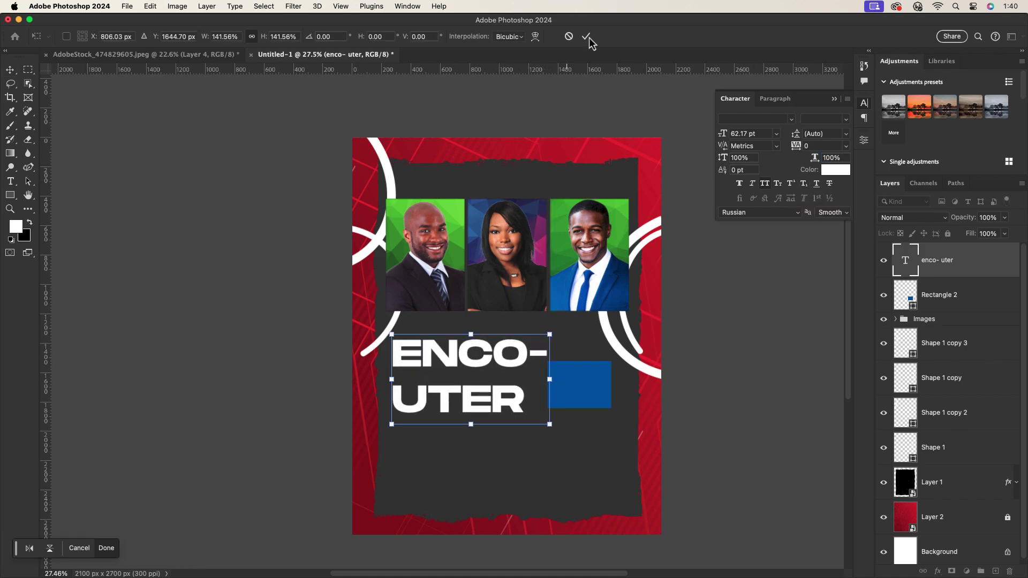
{"action": "left_click", "coordinate": [586, 36]}
Insert the missing N so the headline reads ENCO- UNTER.
{"action": "double_click", "coordinate": [447, 406]}
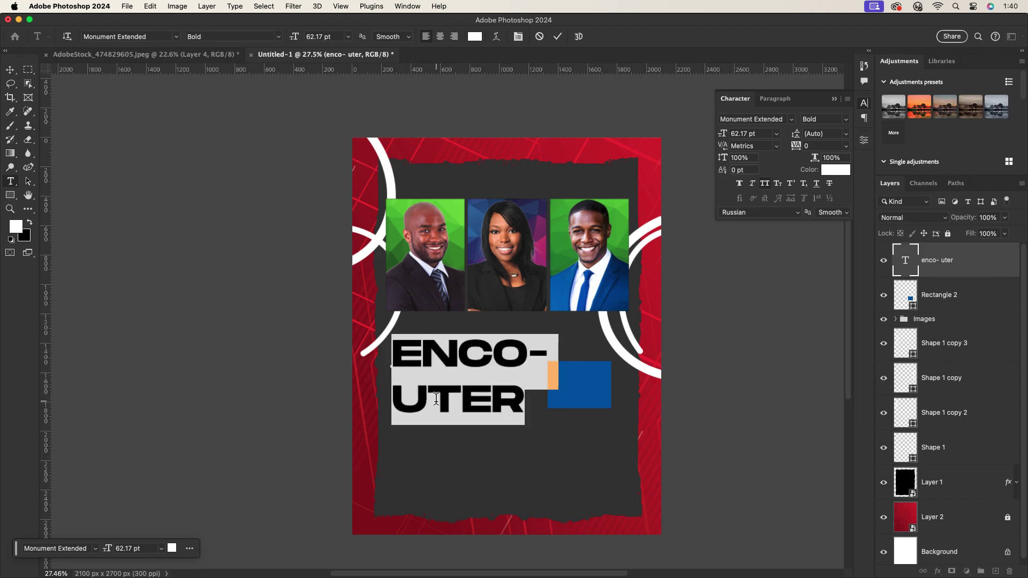
{"action": "left_click", "coordinate": [454, 393]}
{"action": "key", "text": "Left"}
{"action": "type", "text": "N"}
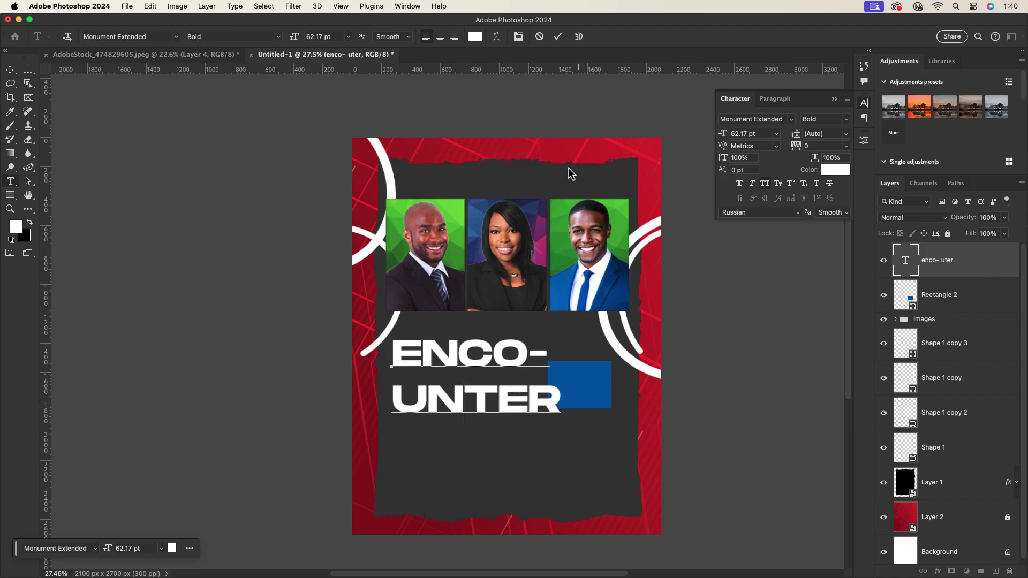
{"action": "left_click", "coordinate": [557, 38]}
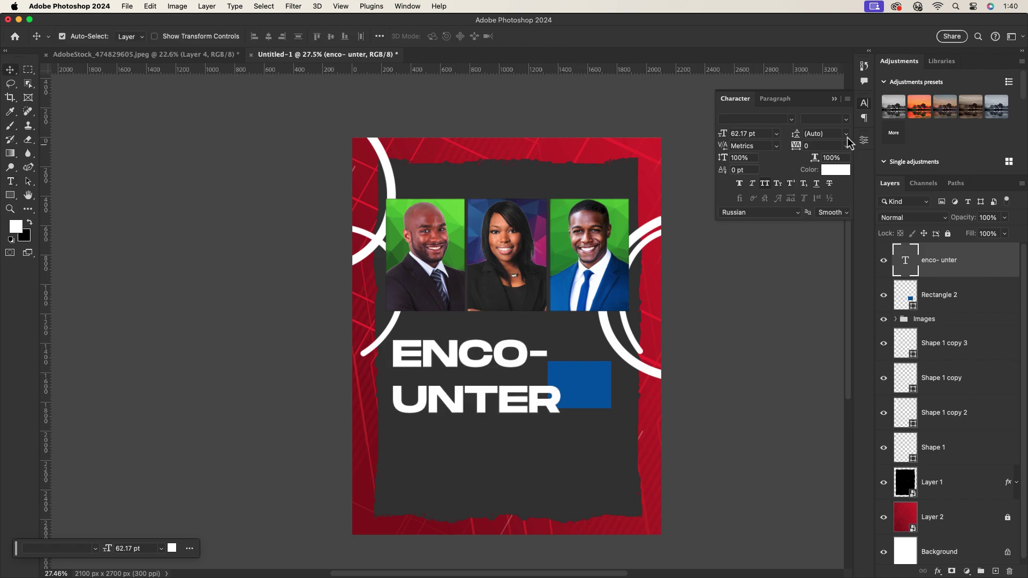
Set the headline line spacing to 50 pt and narrow its width slightly.
{"action": "left_click", "coordinate": [846, 134]}
{"action": "left_click", "coordinate": [822, 308]}
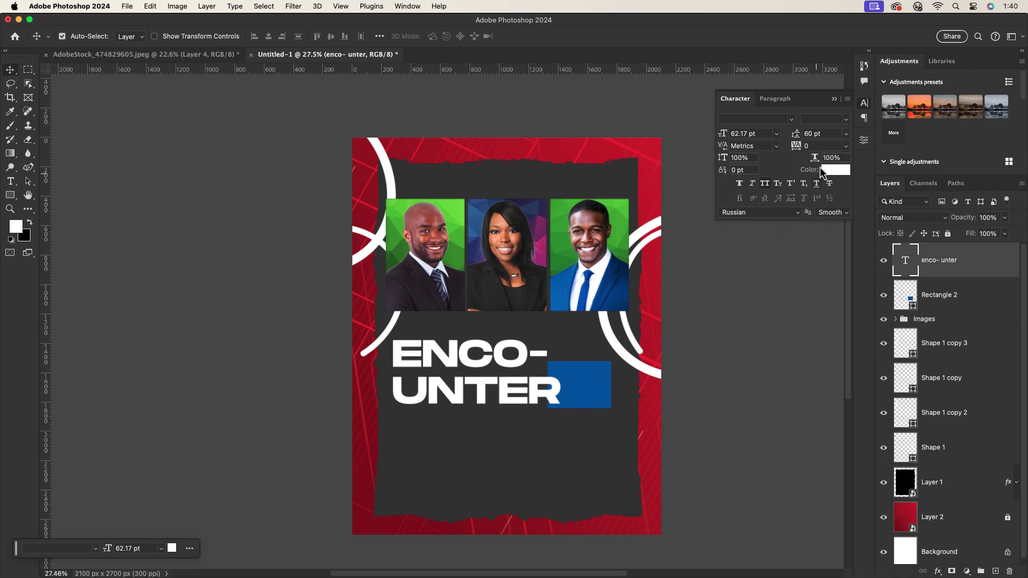
{"action": "left_click", "coordinate": [813, 134]}
{"action": "type", "text": "50"}
{"action": "key", "text": "Return"}
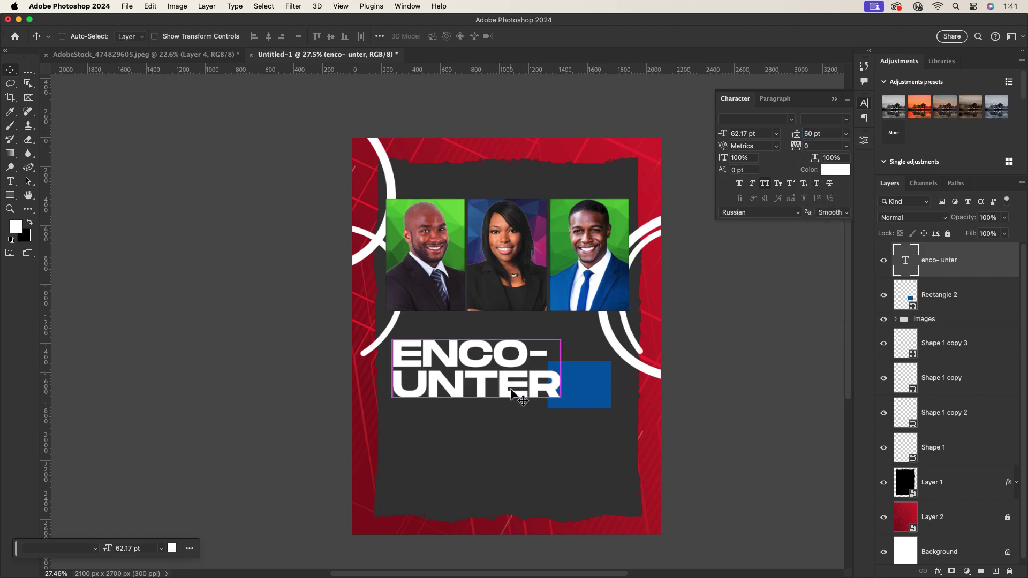
{"action": "key", "text": "super+t"}
{"action": "left_click_drag", "start_coordinate": [560, 372], "coordinate": [534, 372]}
{"action": "key", "text": "Return"}
Duplicate the headline below and retype the copy as NIGHT under UNTER.
{"action": "left_click_drag", "start_coordinate": [473, 364], "coordinate": [476, 422]}
{"action": "key", "text": "Return"}
{"action": "type", "text": "NIGGHT"}
{"action": "key", "text": "BackSpace"}
{"action": "key", "text": "BackSpace"}
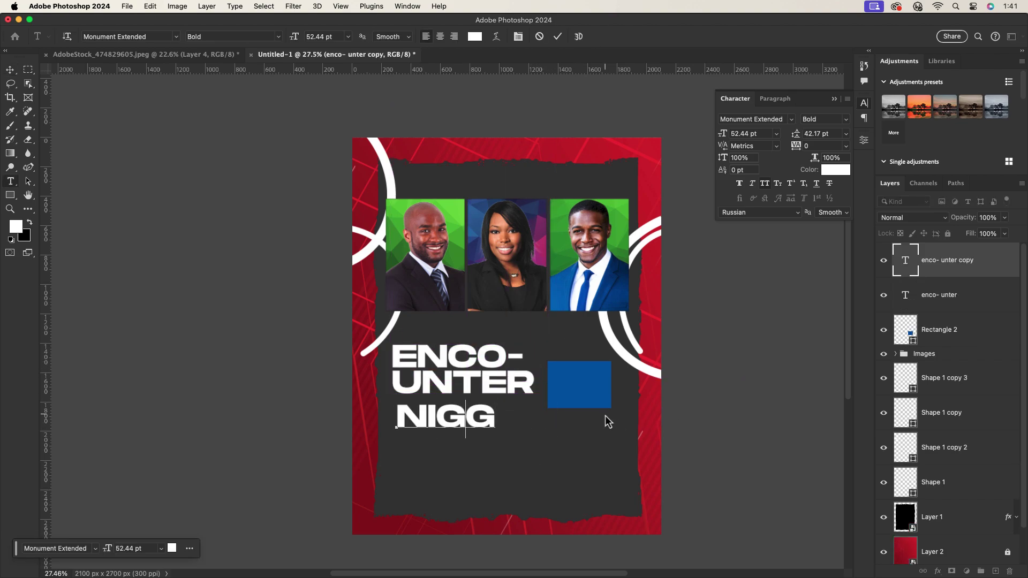
{"action": "left_click", "coordinate": [557, 37]}
{"action": "left_click_drag", "start_coordinate": [472, 434], "coordinate": [467, 428]}
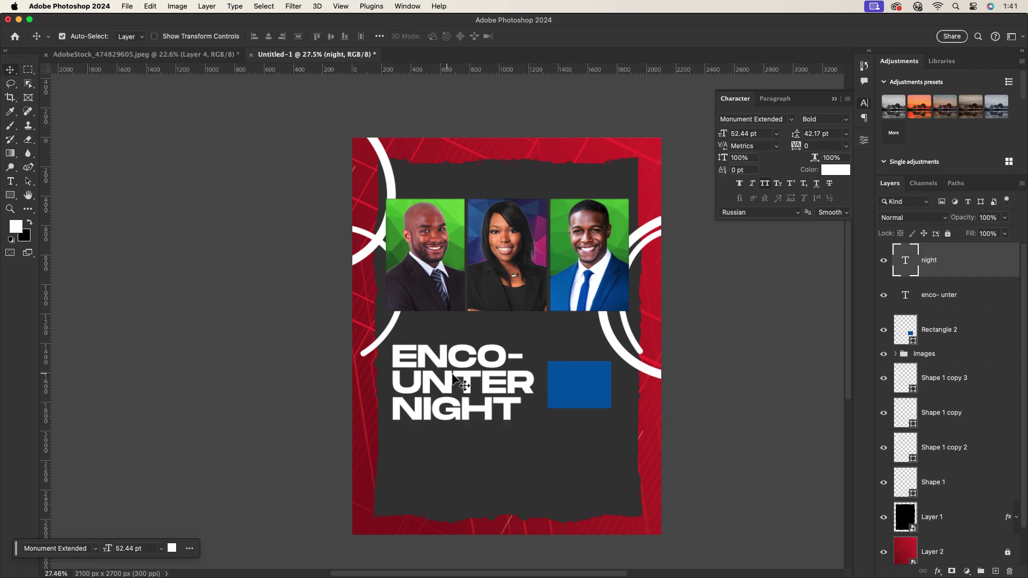
Select both title layers and shift the whole title slightly right and down.
{"action": "left_click", "coordinate": [960, 536]}
{"action": "left_click_drag", "start_coordinate": [509, 426], "coordinate": [433, 349]}
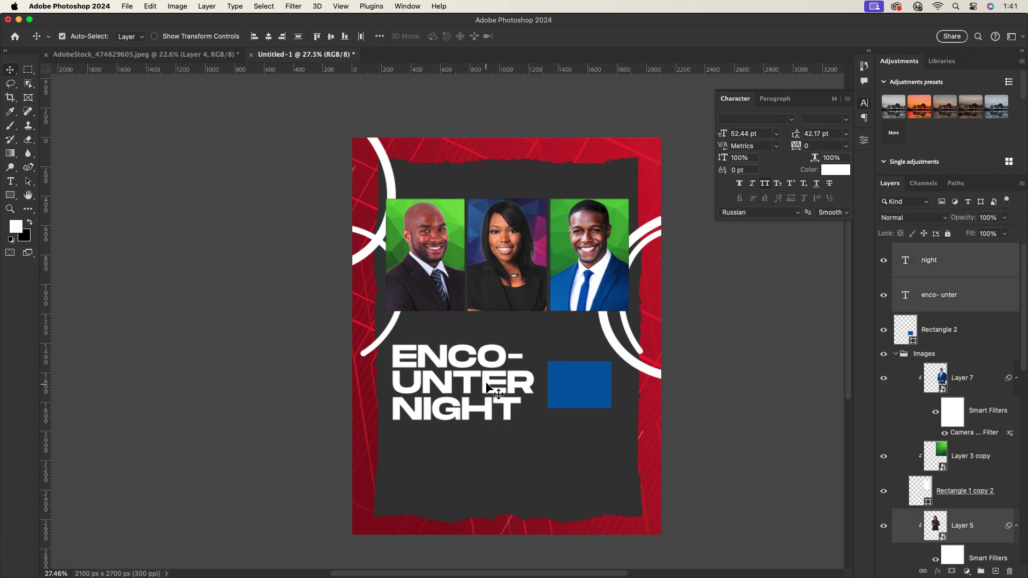
{"action": "left_click_drag", "start_coordinate": [490, 382], "coordinate": [488, 381]}
{"action": "left_click", "coordinate": [539, 438]}
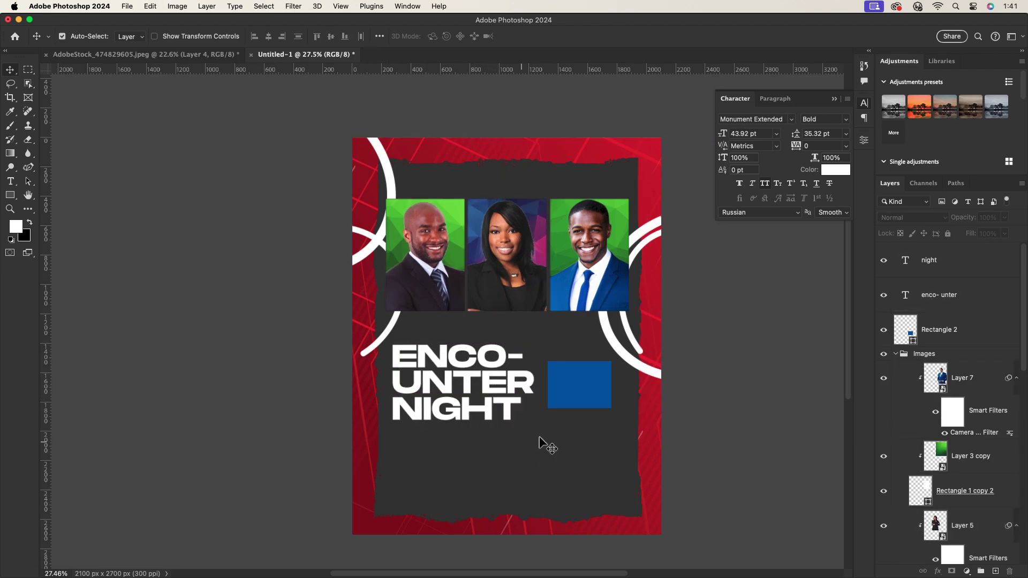
Collapse the Images group and fine-tune the ENCO- UNTER and NIGHT positions.
{"action": "left_click", "coordinate": [897, 355]}
{"action": "left_click", "coordinate": [958, 351]}
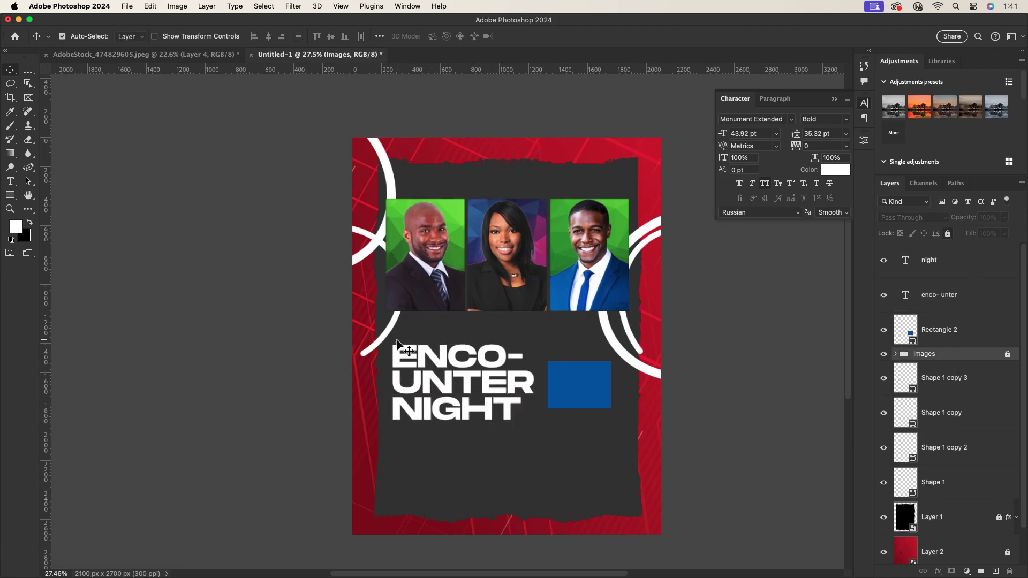
{"action": "left_click_drag", "start_coordinate": [481, 386], "coordinate": [482, 382]}
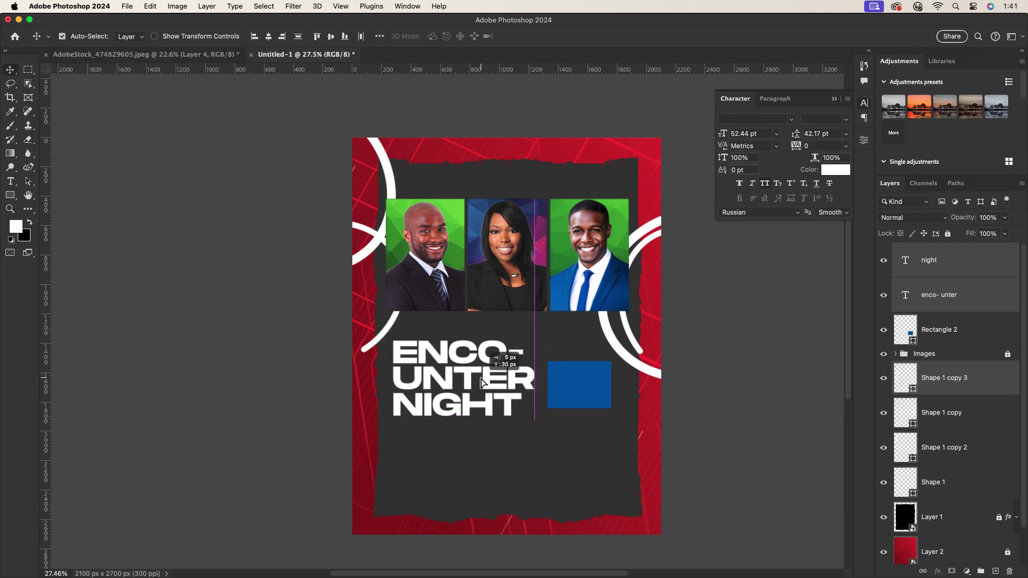
{"action": "left_click", "coordinate": [513, 438]}
{"action": "left_click", "coordinate": [454, 342]}
{"action": "left_click_drag", "start_coordinate": [454, 343], "coordinate": [455, 346]}
{"action": "left_click_drag", "start_coordinate": [436, 391], "coordinate": [439, 394]}
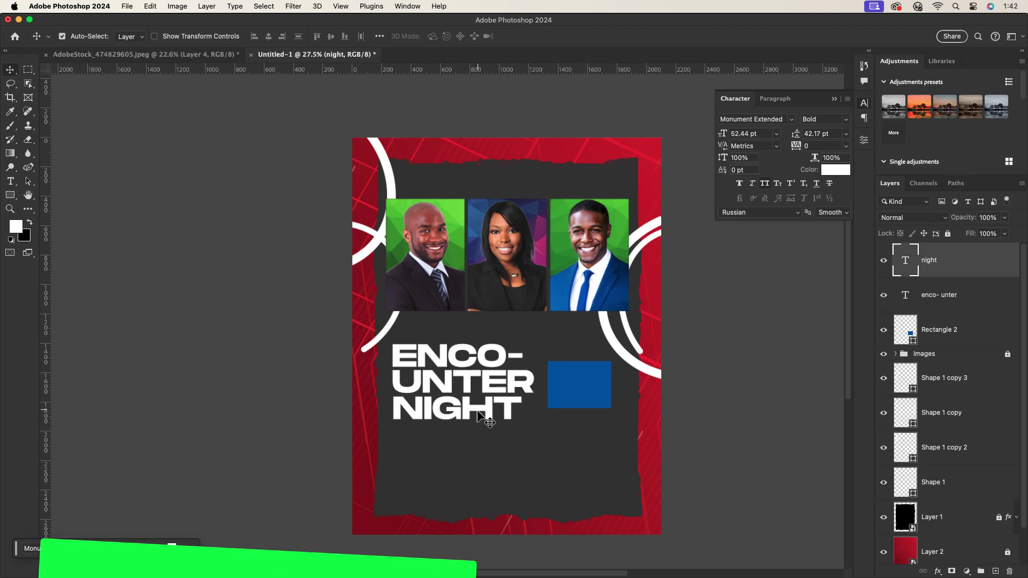
Draw a 900×315 px rectangle below the headline.
{"action": "left_click", "coordinate": [10, 194]}
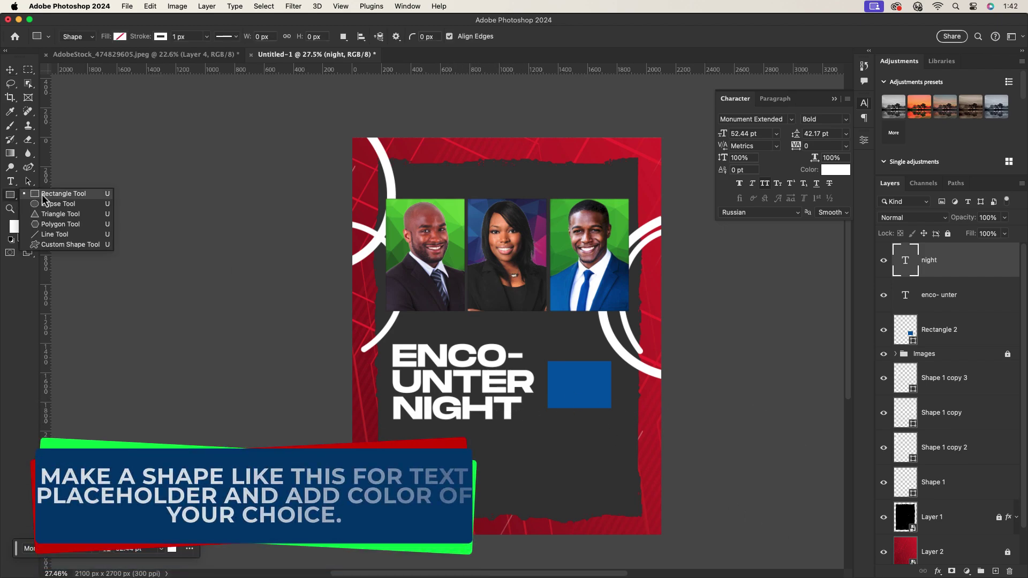
{"action": "left_click_drag", "start_coordinate": [395, 446], "coordinate": [527, 491]}
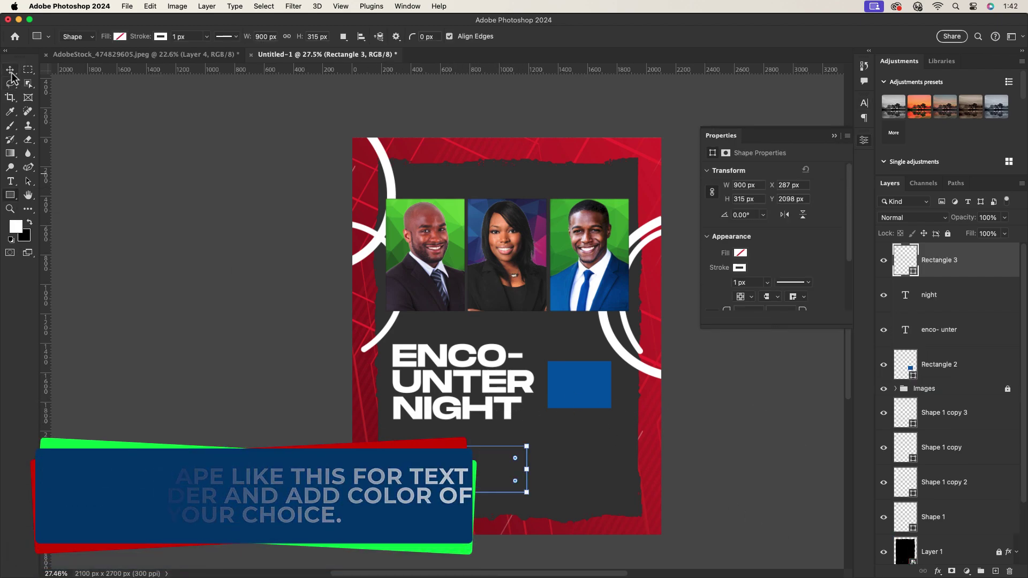
{"action": "key", "text": "v"}
Apply a colour overlay to Rectangle 3 and give it a blue fill.
{"action": "left_click", "coordinate": [740, 268]}
{"action": "scroll", "coordinate": [760, 260], "scroll_direction": "down", "scroll_amount": 1}
{"action": "left_click", "coordinate": [964, 264]}
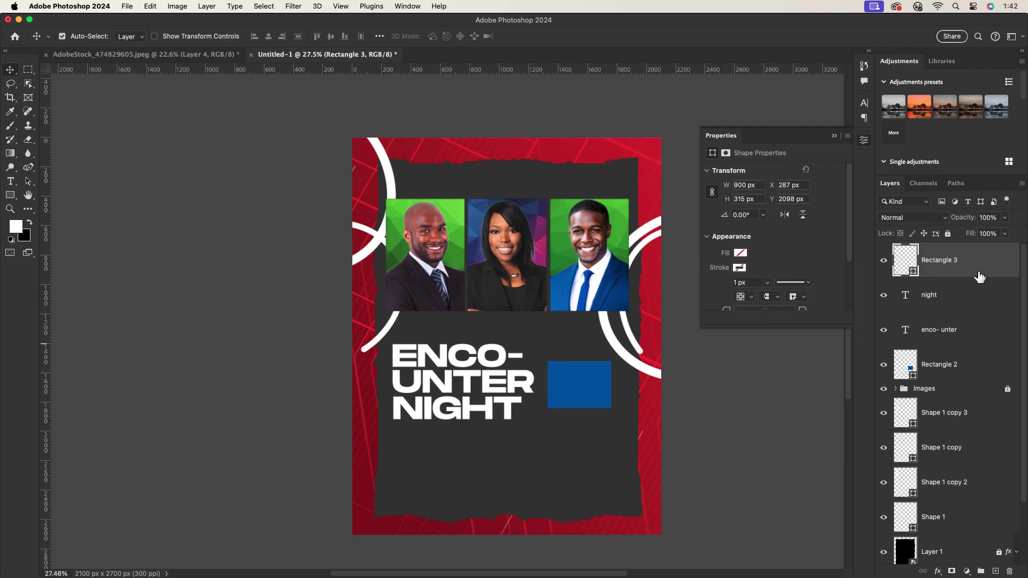
{"action": "double_click", "coordinate": [964, 264]}
{"action": "left_click", "coordinate": [589, 343]}
{"action": "left_click", "coordinate": [938, 201]}
{"action": "left_click", "coordinate": [740, 252]}
{"action": "left_click", "coordinate": [714, 310]}
Add a Gradient Overlay to Rectangle 3 with a green left colour stop.
{"action": "double_click", "coordinate": [958, 262]}
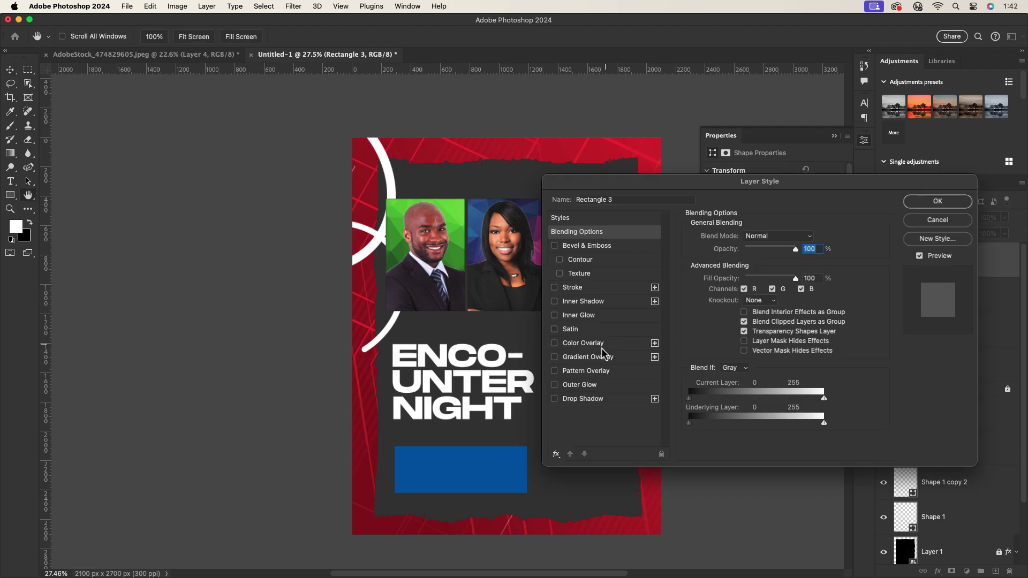
{"action": "left_click", "coordinate": [585, 358]}
{"action": "left_click", "coordinate": [760, 266]}
{"action": "left_click", "coordinate": [736, 351]}
{"action": "left_click", "coordinate": [784, 395]}
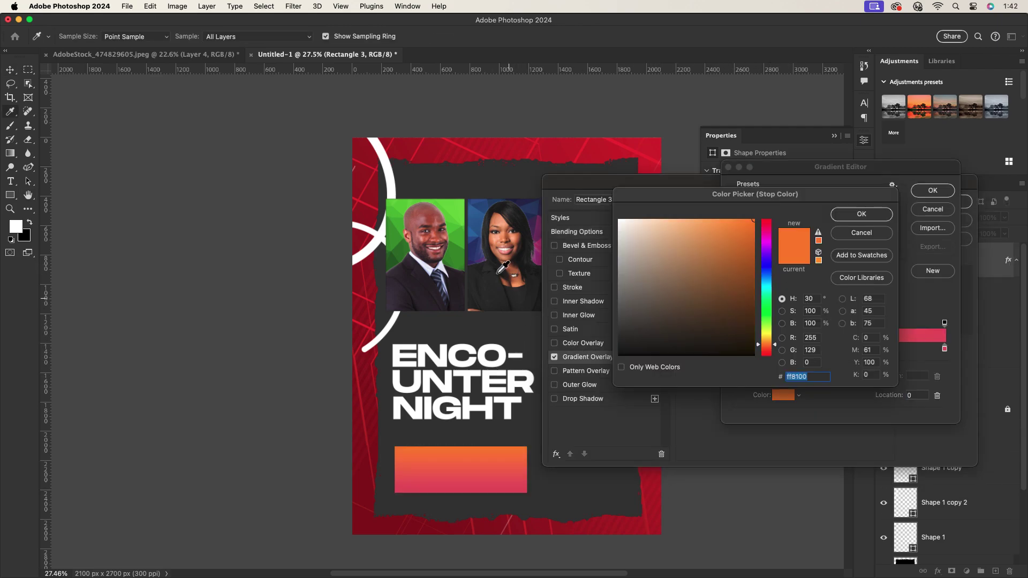
{"action": "left_click", "coordinate": [767, 321]}
{"action": "left_click", "coordinate": [861, 214]}
Set the right stop to dark blue, run the gradient left to right, and nudge the bar up.
{"action": "left_click", "coordinate": [944, 348]}
{"action": "left_click", "coordinate": [783, 395]}
{"action": "left_click", "coordinate": [766, 268]}
{"action": "left_click", "coordinate": [654, 306]}
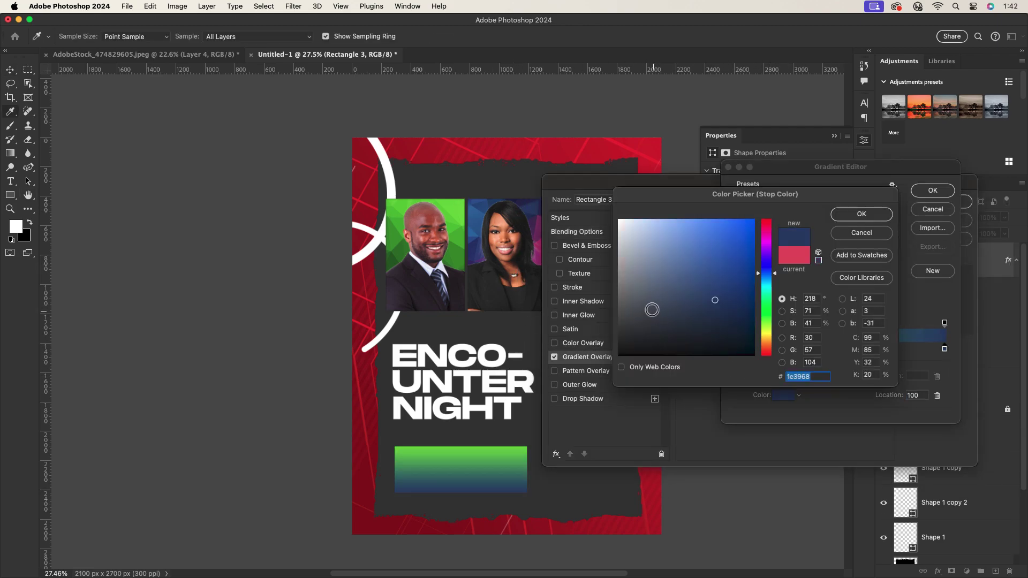
{"action": "left_click", "coordinate": [862, 214]}
{"action": "left_click", "coordinate": [933, 192]}
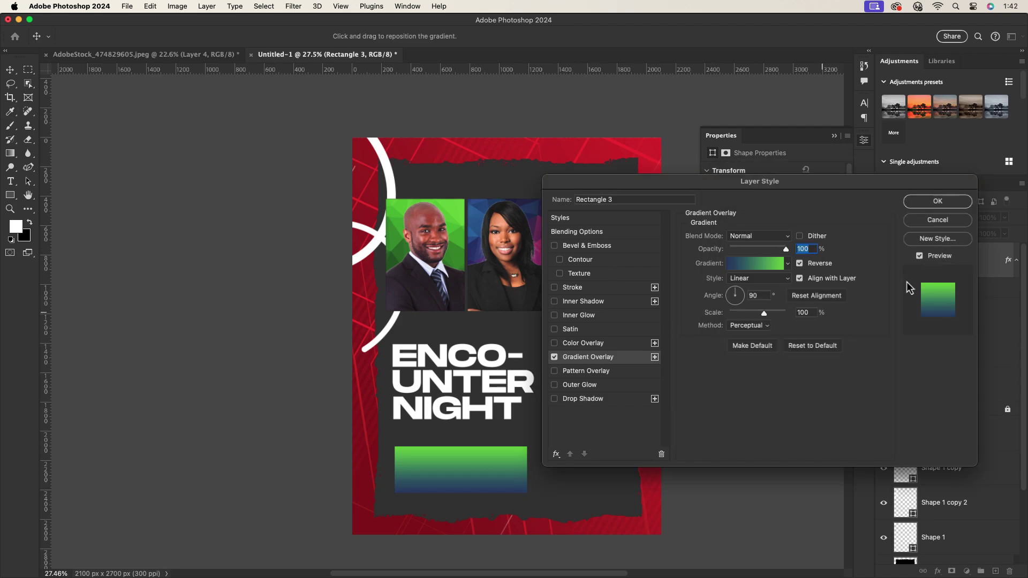
{"action": "left_click", "coordinate": [743, 295]}
{"action": "left_click", "coordinate": [937, 201]}
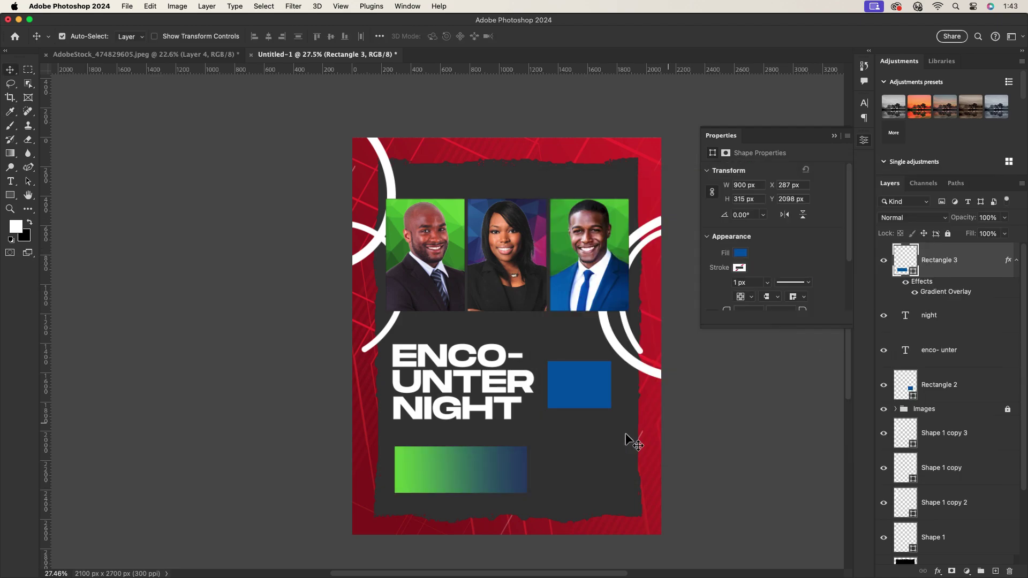
{"action": "left_click_drag", "start_coordinate": [460, 465], "coordinate": [458, 454]}
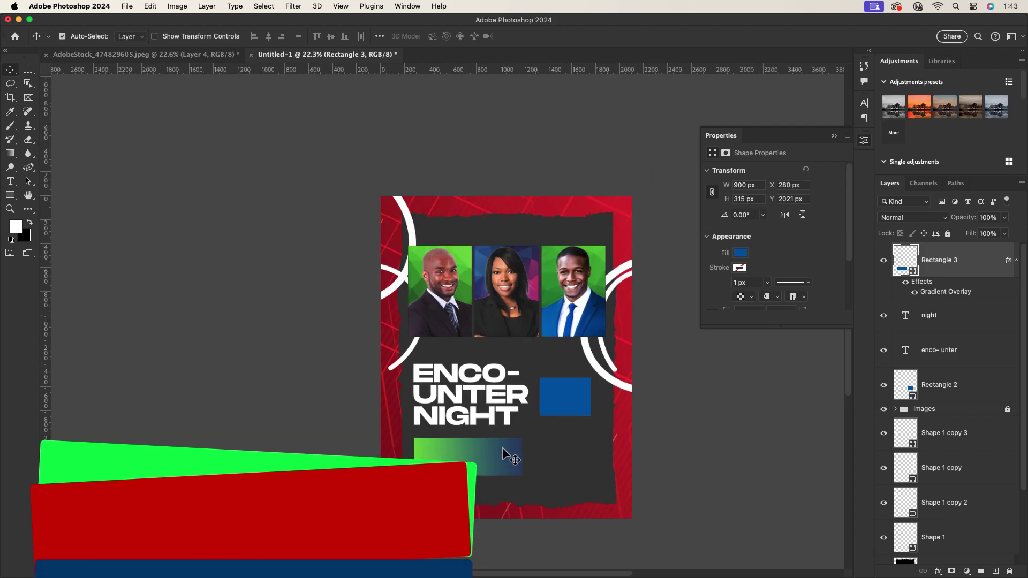
Move Rectangle 3 below the text layers and copy NIGHT into the bar as ALL NIGER SERVICE.
{"action": "scroll", "coordinate": [482, 466], "scroll_direction": "down", "scroll_amount": 1}
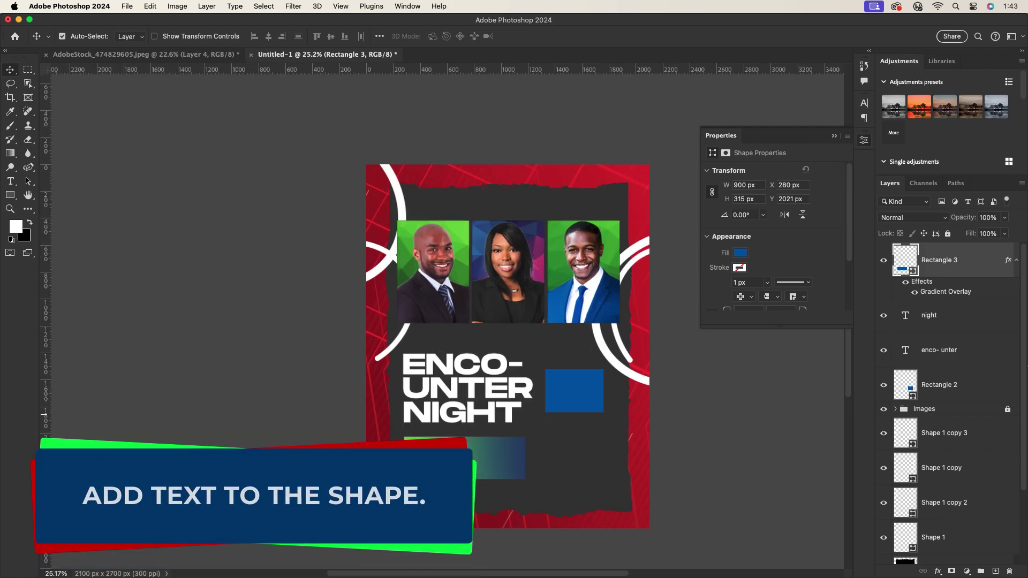
{"action": "left_click_drag", "start_coordinate": [964, 262], "coordinate": [964, 367]}
{"action": "left_click", "coordinate": [465, 416]}
{"action": "left_click_drag", "start_coordinate": [465, 417], "coordinate": [464, 462]}
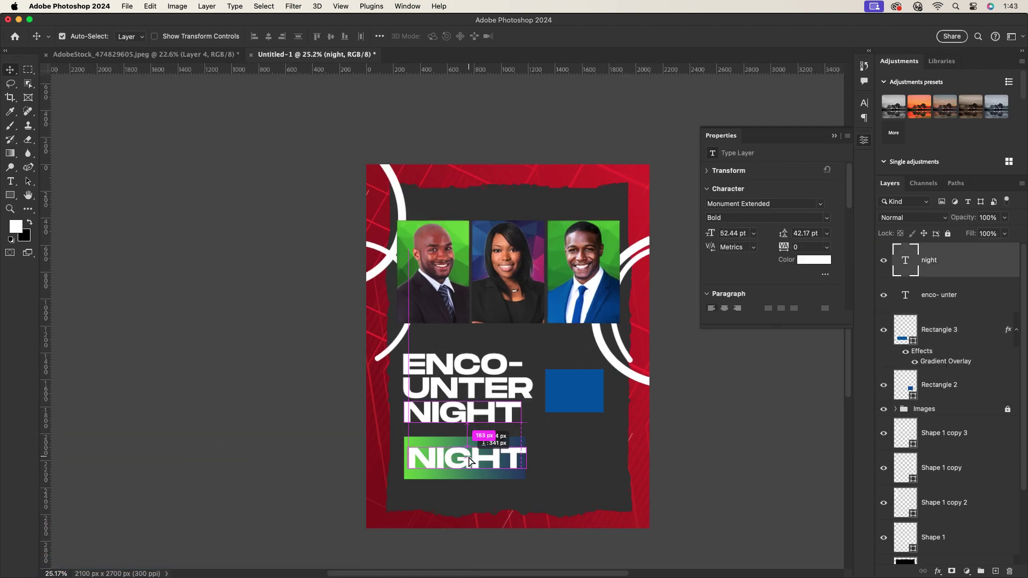
{"action": "double_click", "coordinate": [465, 461]}
{"action": "type", "text": "ALL NIGER"}
{"action": "key", "text": "Return"}
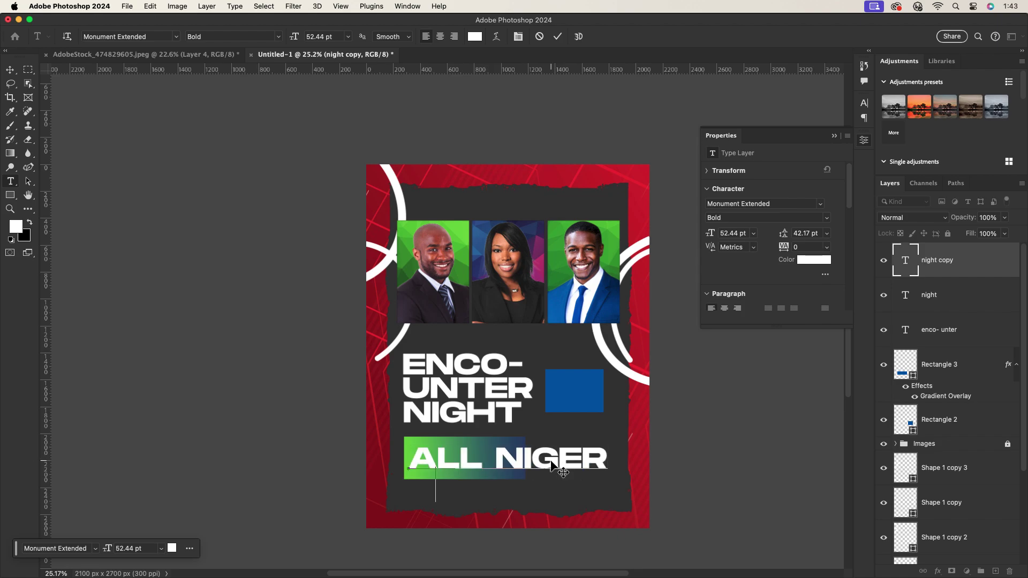
{"action": "left_click", "coordinate": [10, 70]}
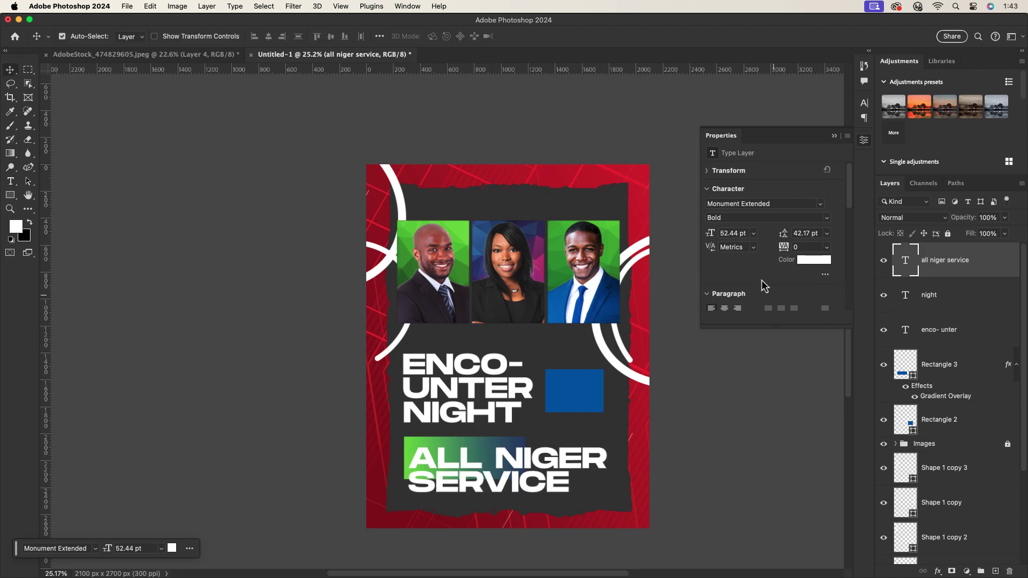
Reposition ALL NIGER SERVICE left and up, and scale it down to fit the bar.
{"action": "left_click", "coordinate": [864, 103]}
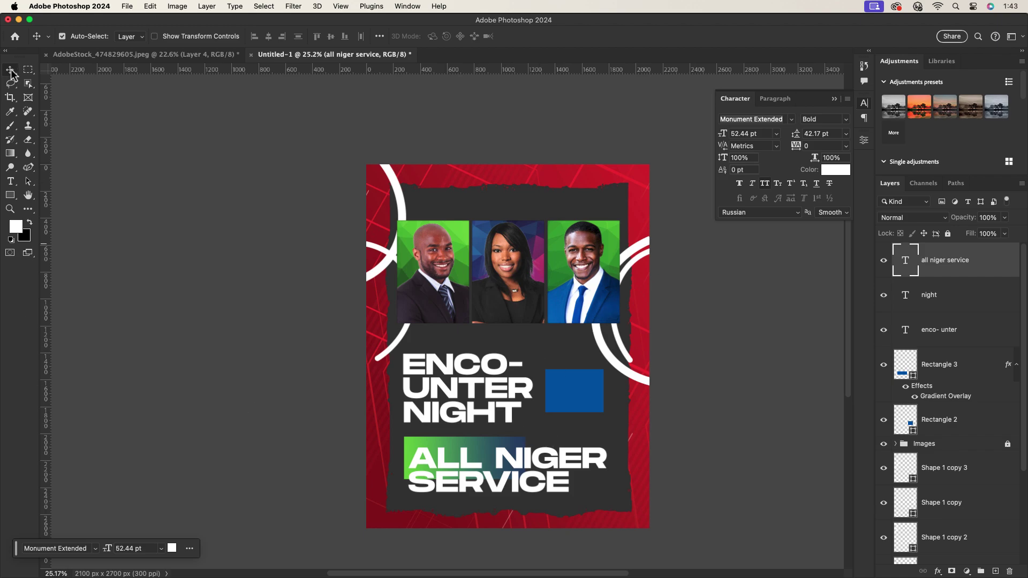
{"action": "left_click", "coordinate": [775, 98]}
{"action": "left_click_drag", "start_coordinate": [592, 457], "coordinate": [497, 470]}
{"action": "key", "text": "cmd+t"}
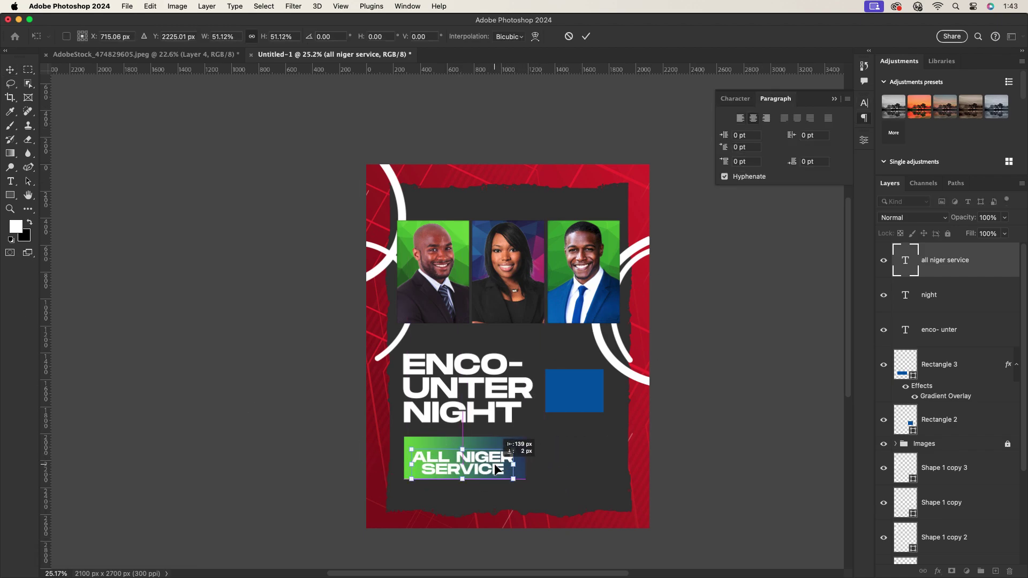
{"action": "key", "text": "Return"}
Move the blue square down about 91 px.
{"action": "scroll", "coordinate": [482, 463], "scroll_direction": "up", "scroll_amount": 3}
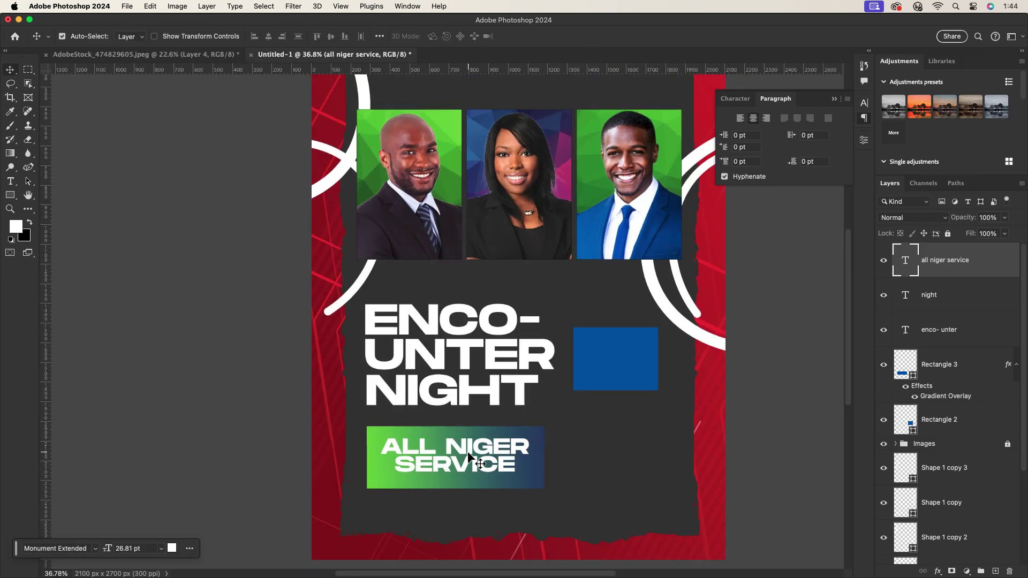
{"action": "scroll", "coordinate": [512, 423], "scroll_direction": "down", "scroll_amount": 2}
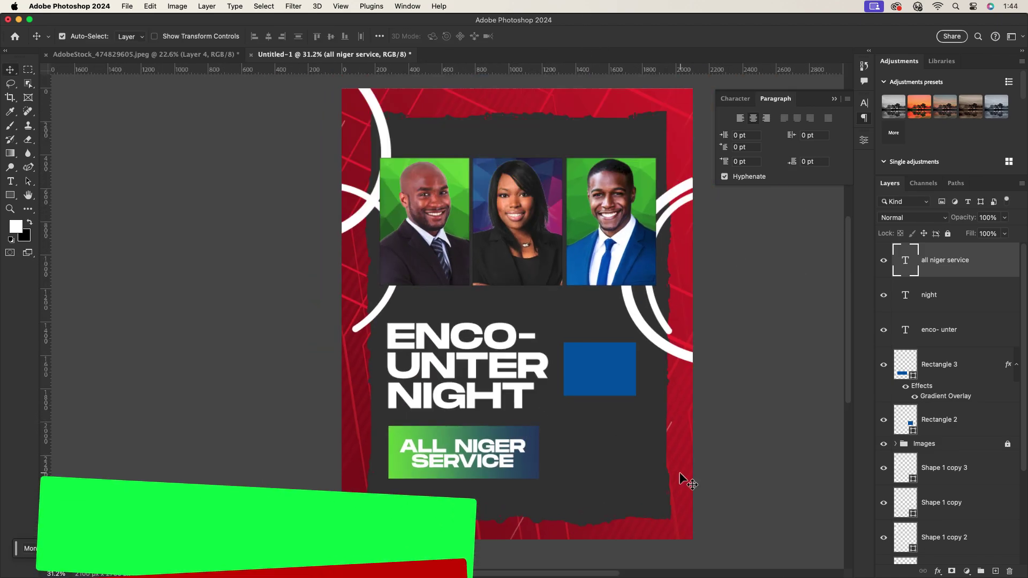
{"action": "left_click_drag", "start_coordinate": [598, 350], "coordinate": [598, 398]}
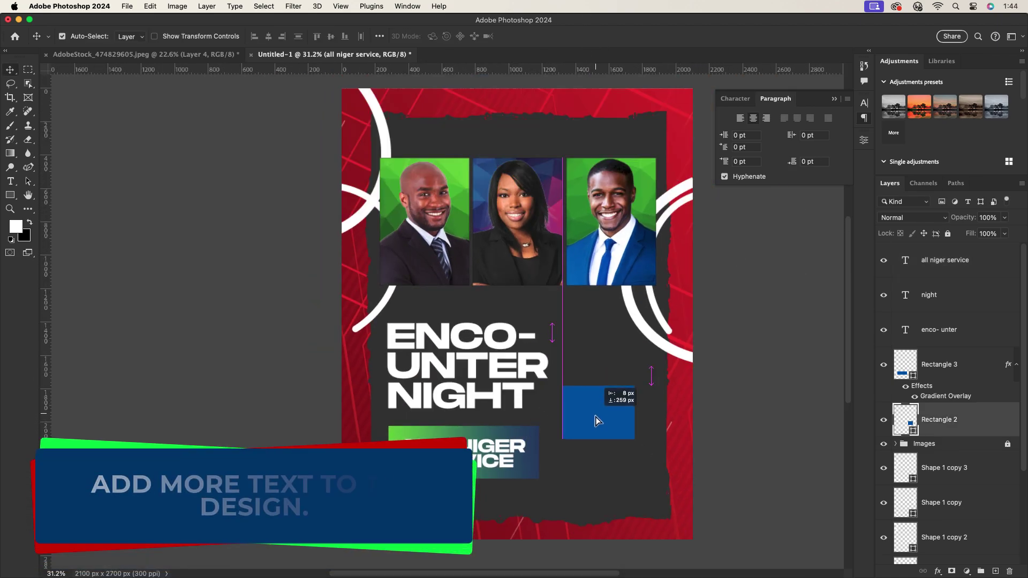
Add the text 20TH DEC 2023 beside the ENCOUNTER NIGHT headline.
{"action": "left_click", "coordinate": [10, 182]}
{"action": "left_click", "coordinate": [576, 345]}
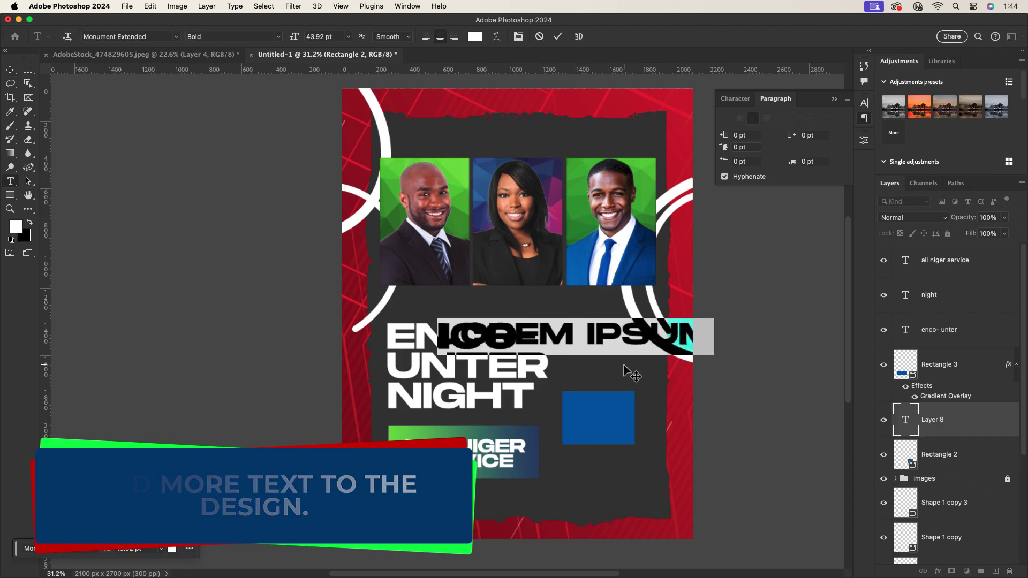
{"action": "type", "text": "20TH DE"}
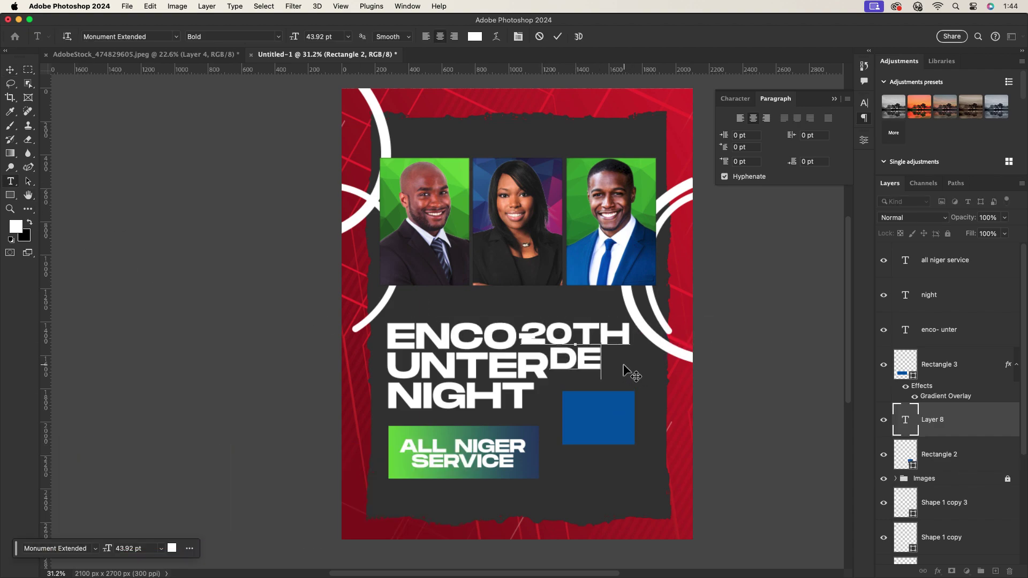
{"action": "type", "text": "C "}
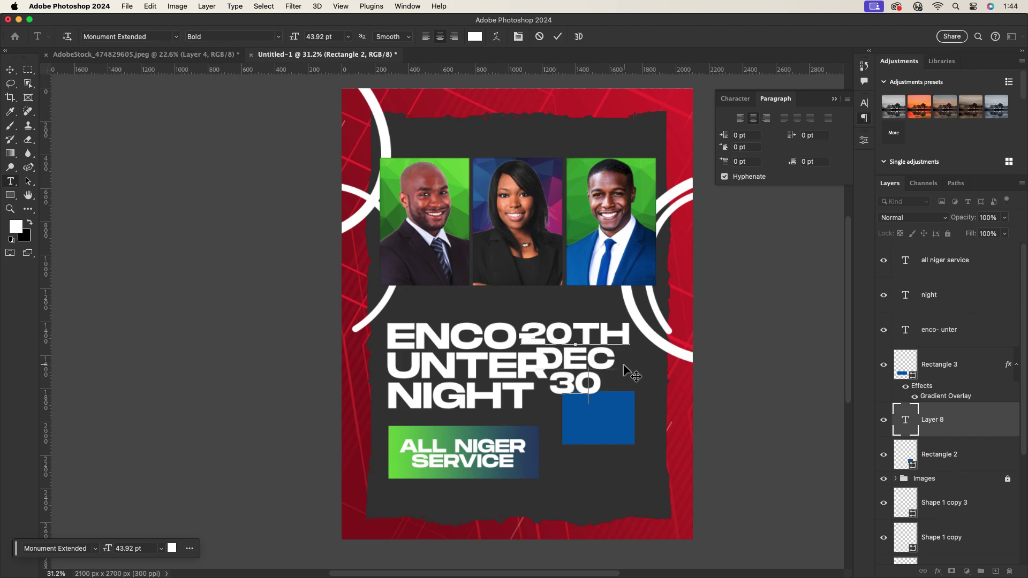
{"action": "type", "text": "2023"}
{"action": "key", "text": "Escape"}
{"action": "key", "text": "v"}
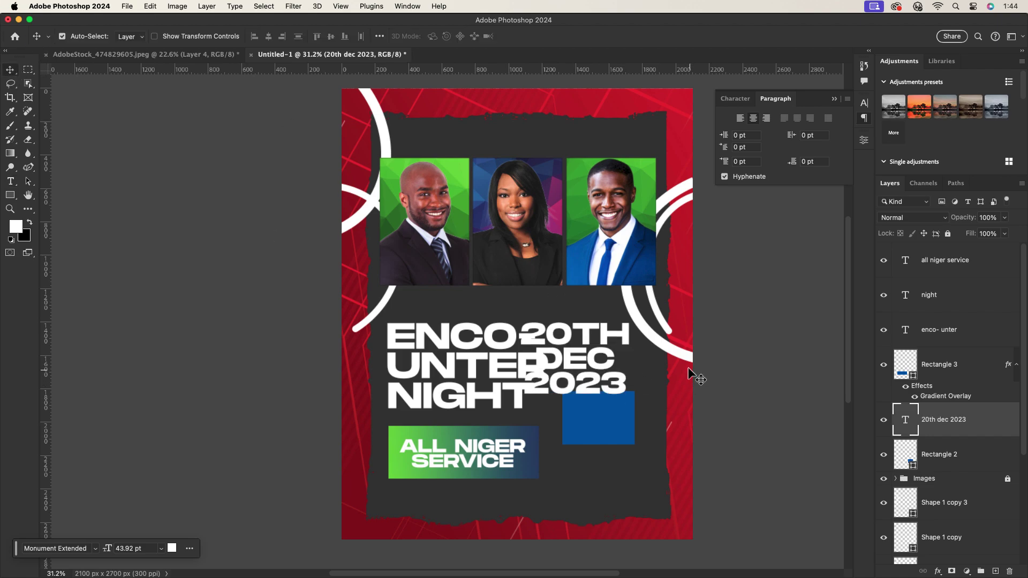
Scale the date to about 42%, left-align its lines, and select DEC for editing.
{"action": "key", "text": "ctrl+t"}
{"action": "left_click_drag", "start_coordinate": [635, 405], "coordinate": [599, 366]}
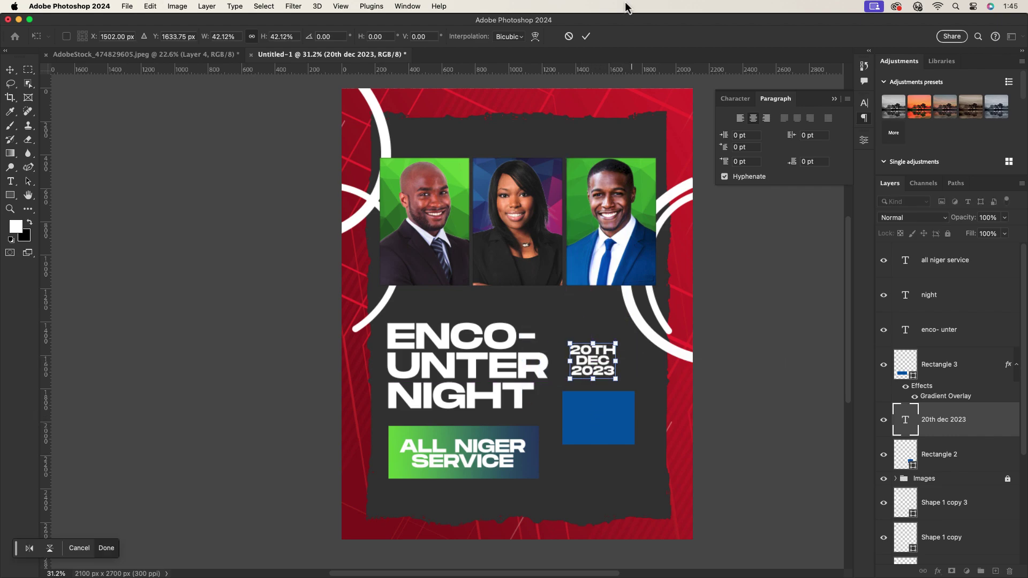
{"action": "left_click", "coordinate": [585, 36]}
{"action": "left_click", "coordinate": [740, 118]}
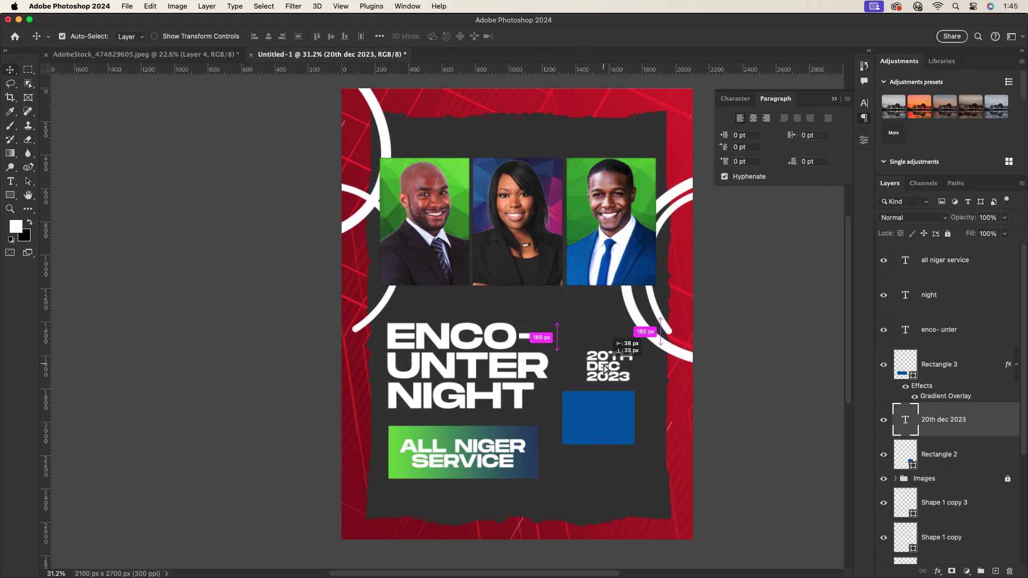
{"action": "scroll", "coordinate": [614, 373], "scroll_direction": "up", "scroll_amount": 3}
{"action": "double_click", "coordinate": [614, 373]}
{"action": "left_click_drag", "start_coordinate": [622, 358], "coordinate": [561, 357]}
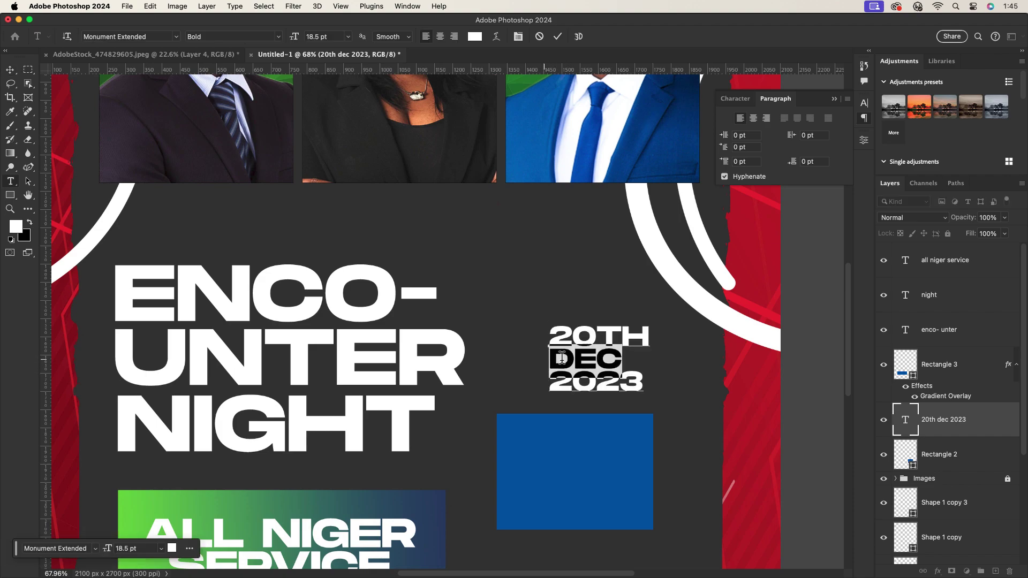
Set DEC to 26 pt with Auto line spacing.
{"action": "left_click", "coordinate": [735, 99]}
{"action": "left_click", "coordinate": [746, 133]}
{"action": "type", "text": "26"}
{"action": "key", "text": "Return"}
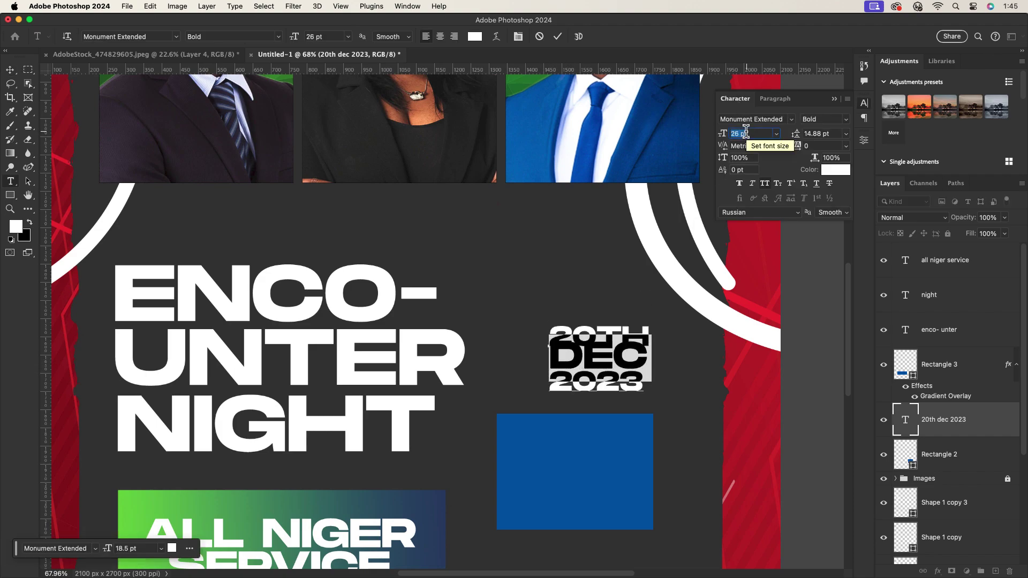
{"action": "left_click", "coordinate": [845, 135]}
{"action": "left_click", "coordinate": [845, 135]}
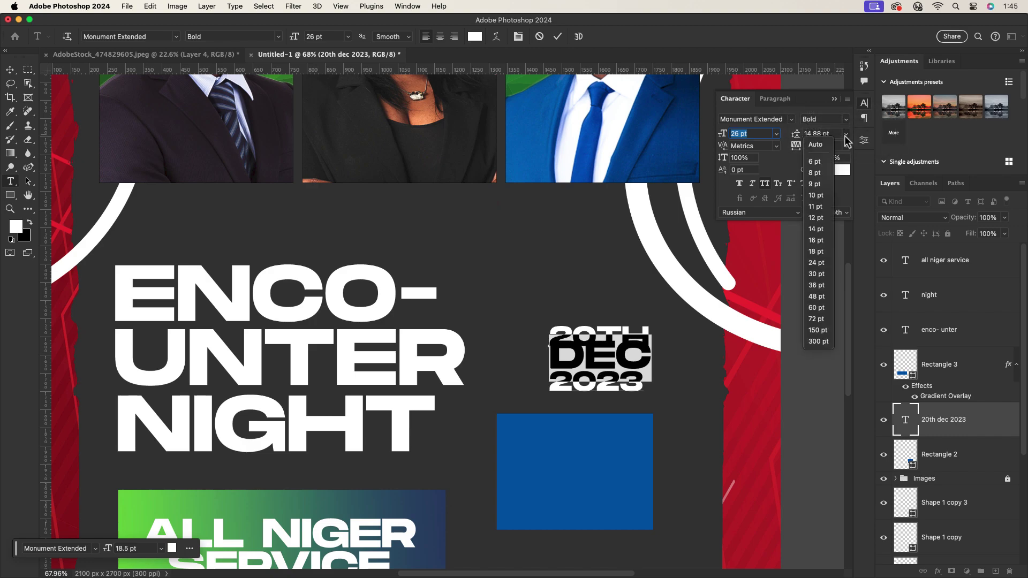
{"action": "left_click", "coordinate": [819, 146]}
{"action": "left_click", "coordinate": [10, 72]}
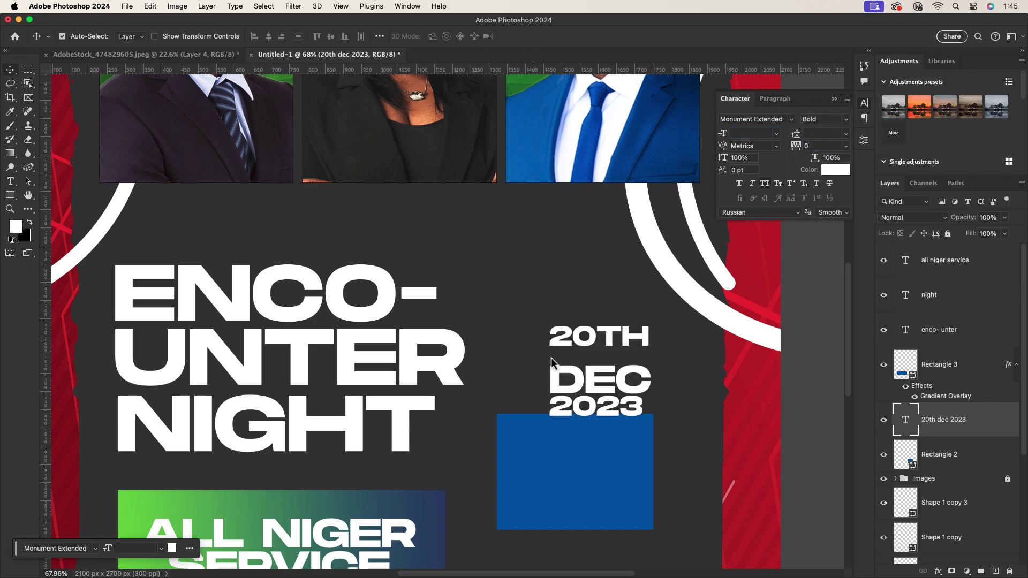
Enlarge the 2023 line to 26 pt and tighten the date's line spacing.
{"action": "double_click", "coordinate": [633, 405]}
{"action": "left_click", "coordinate": [644, 417]}
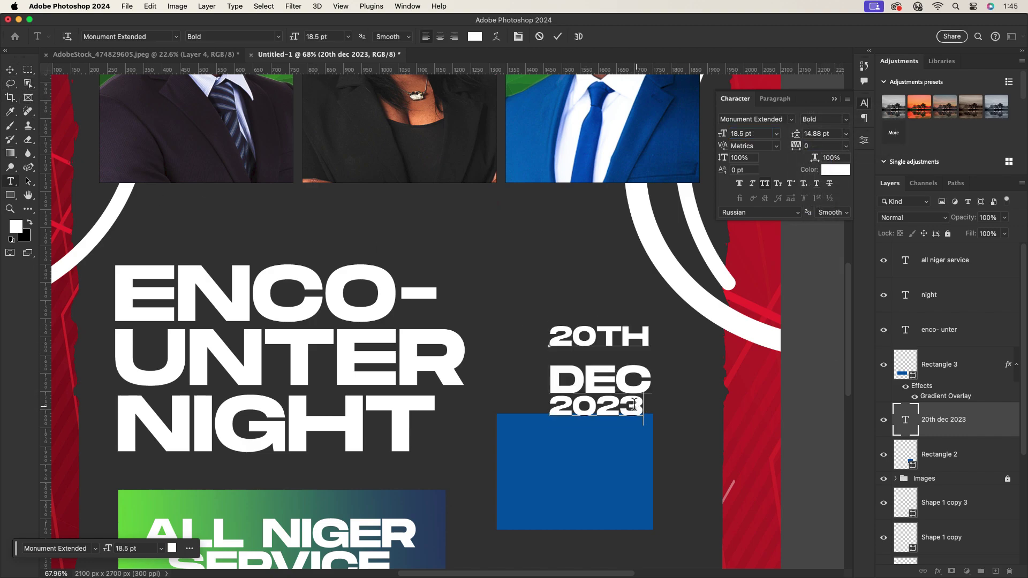
{"action": "double_click", "coordinate": [633, 405]}
{"action": "type", "text": "20"}
{"action": "key", "text": "Return"}
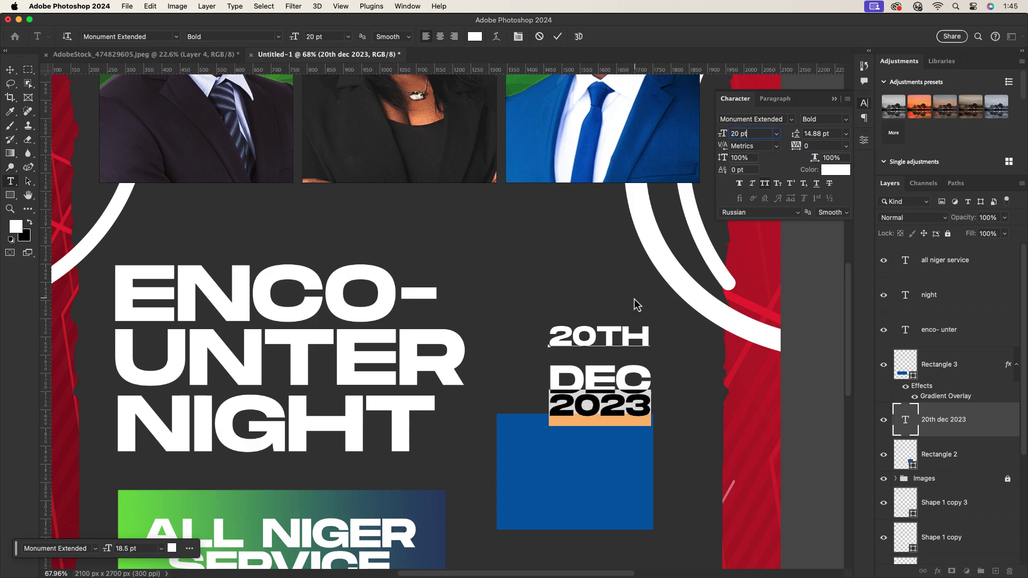
{"action": "key", "text": "Up"}
{"action": "key", "text": "Up"}
{"action": "key", "text": "Up"}
{"action": "key", "text": "Up"}
{"action": "key", "text": "Up"}
{"action": "key", "text": "Up"}
{"action": "left_click", "coordinate": [845, 133]}
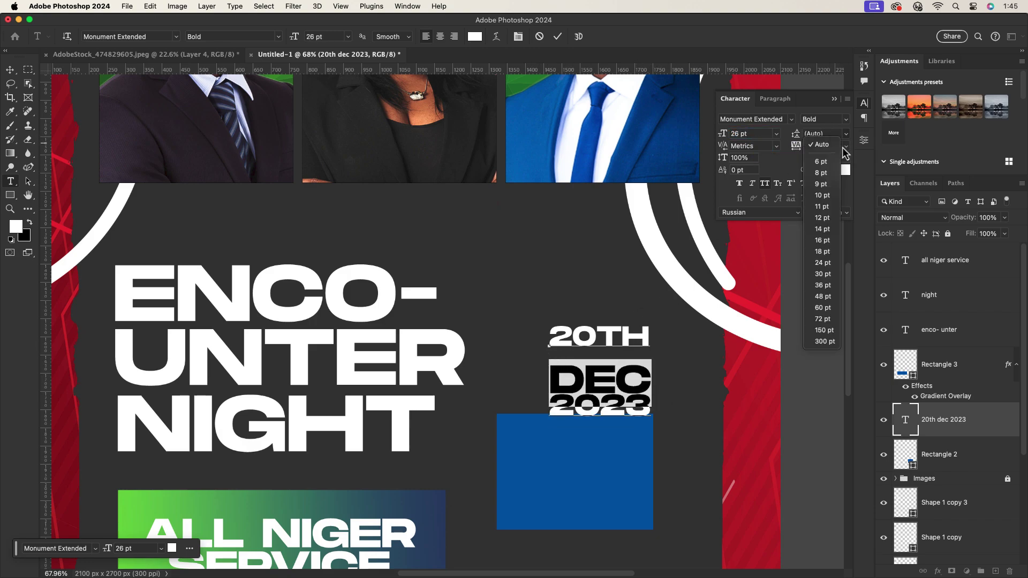
{"action": "left_click", "coordinate": [823, 251]}
{"action": "key", "text": "Up"}
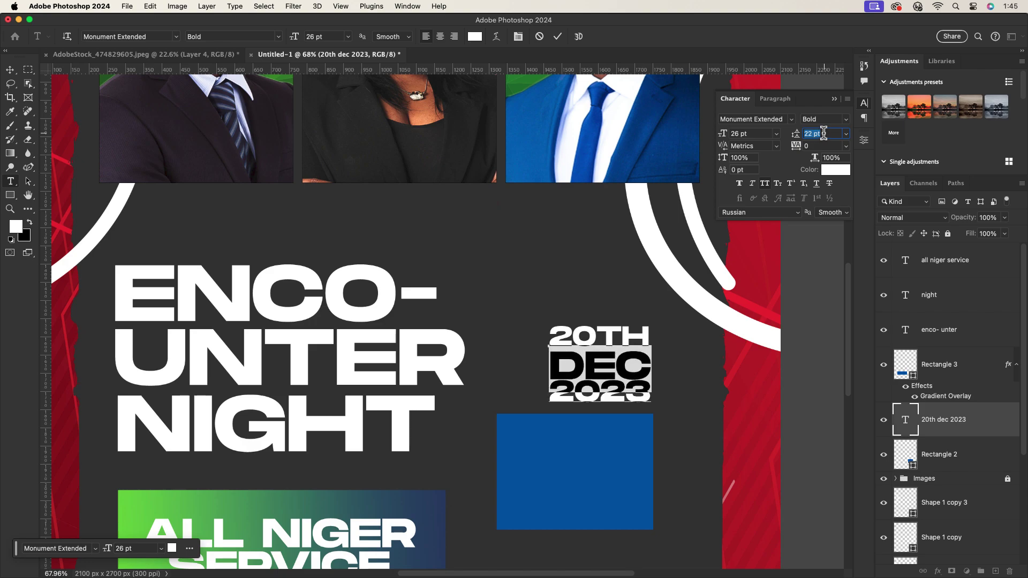
{"action": "left_click", "coordinate": [557, 43]}
Scale the 20TH DEC 2023 block down to about 84%.
{"action": "key", "text": "v"}
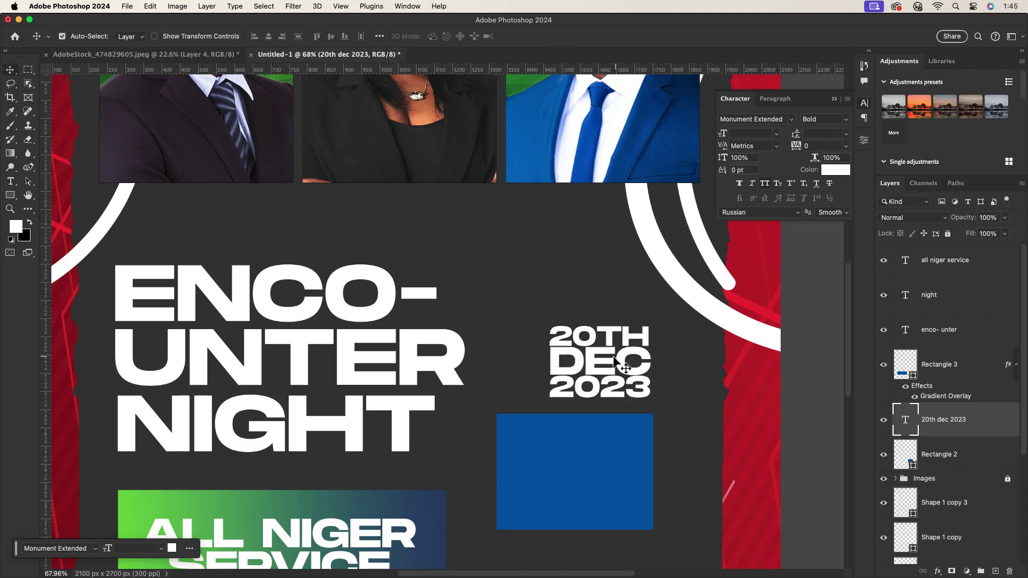
{"action": "key", "text": "super+t"}
{"action": "left_click_drag", "start_coordinate": [654, 363], "coordinate": [636, 362]}
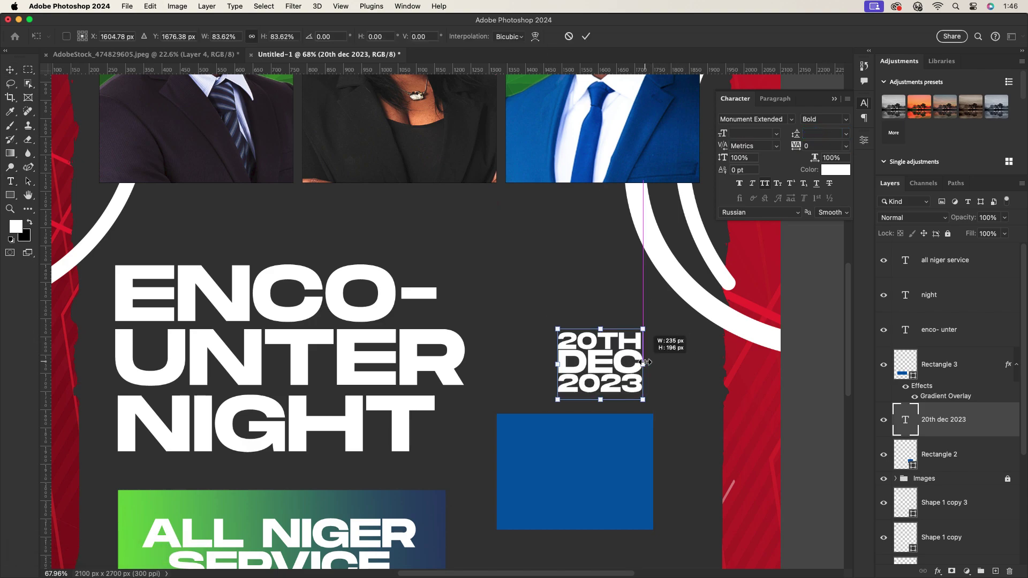
{"action": "left_click", "coordinate": [585, 37]}
{"action": "scroll", "coordinate": [514, 321], "scroll_direction": "down", "scroll_amount": 3}
Add a small SATURDAY label and position it just above the date.
{"action": "key", "text": "t"}
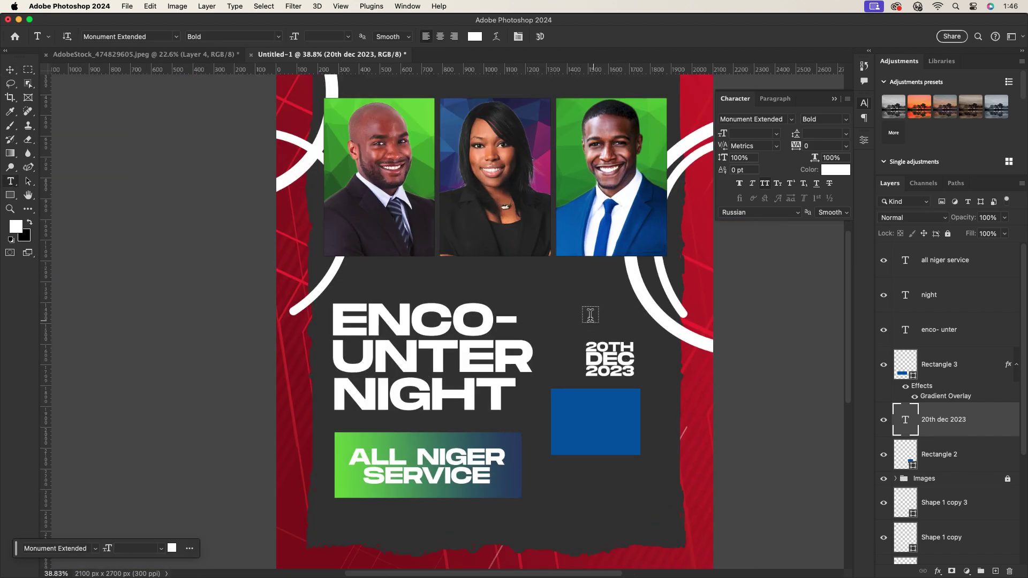
{"action": "left_click", "coordinate": [585, 311]}
{"action": "type", "text": "sat"}
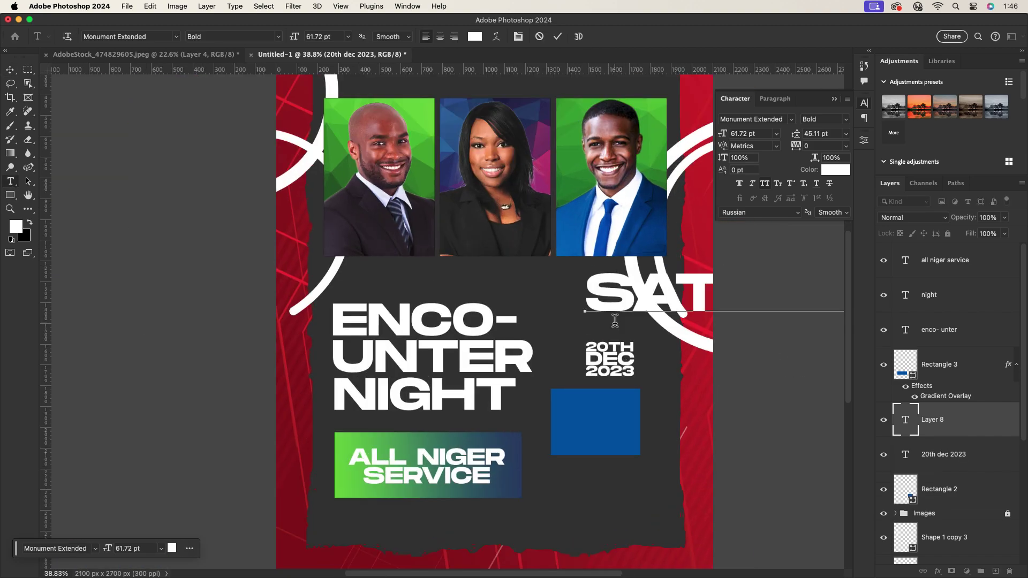
{"action": "key", "text": "super+Return"}
{"action": "key", "text": "v"}
{"action": "key", "text": "super+t"}
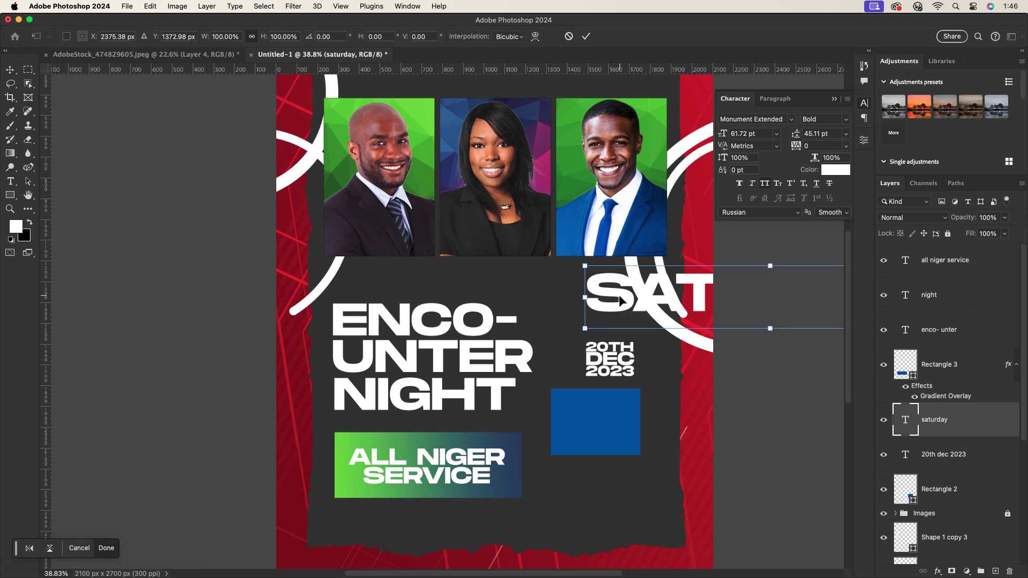
{"action": "left_click_drag", "start_coordinate": [580, 303], "coordinate": [608, 333]}
{"action": "key", "text": "Return"}
{"action": "left_click", "coordinate": [602, 353]}
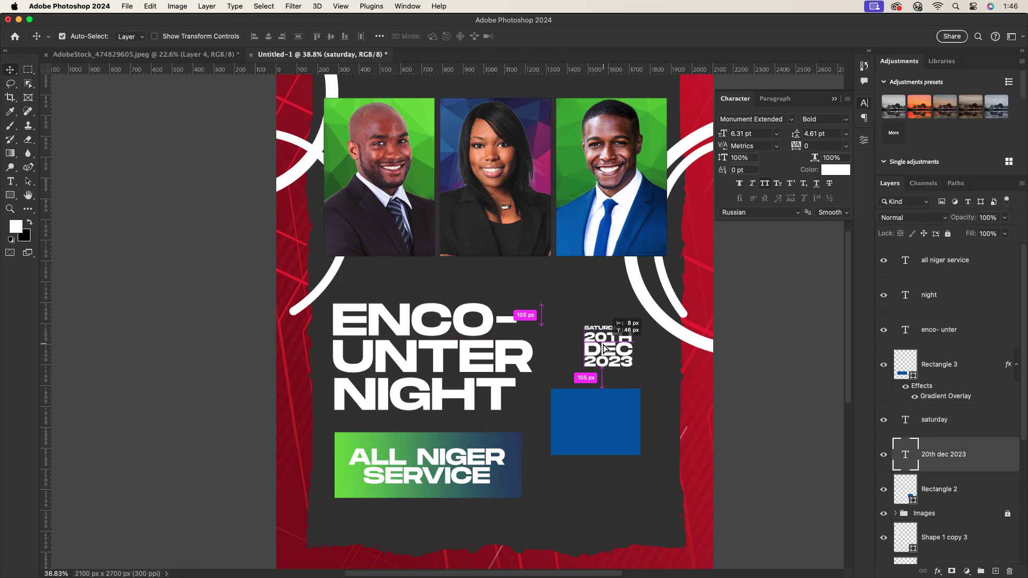
Narrow the blue square from its left edge to 338×319 px.
{"action": "scroll", "coordinate": [602, 353], "scroll_direction": "down", "scroll_amount": 2}
{"action": "scroll", "coordinate": [602, 353], "scroll_direction": "up", "scroll_amount": 2}
{"action": "left_click", "coordinate": [612, 399]}
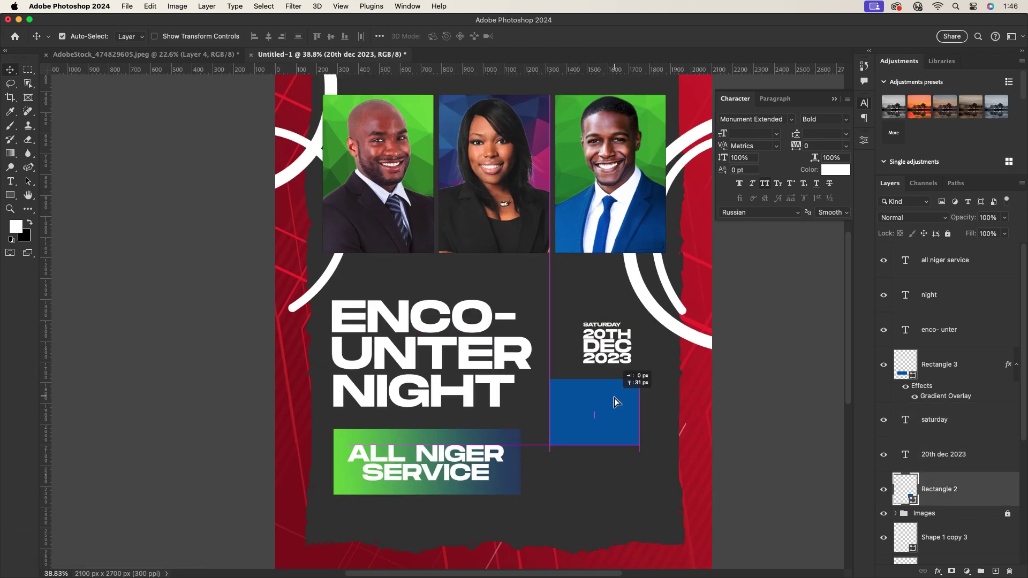
{"action": "key", "text": "super+t"}
{"action": "left_click_drag", "start_coordinate": [549, 411], "coordinate": [595, 403]}
{"action": "key", "text": "Return"}
Draw a small blue triangle, rotate it downward, and move it under the blue box.
{"action": "left_click", "coordinate": [9, 195]}
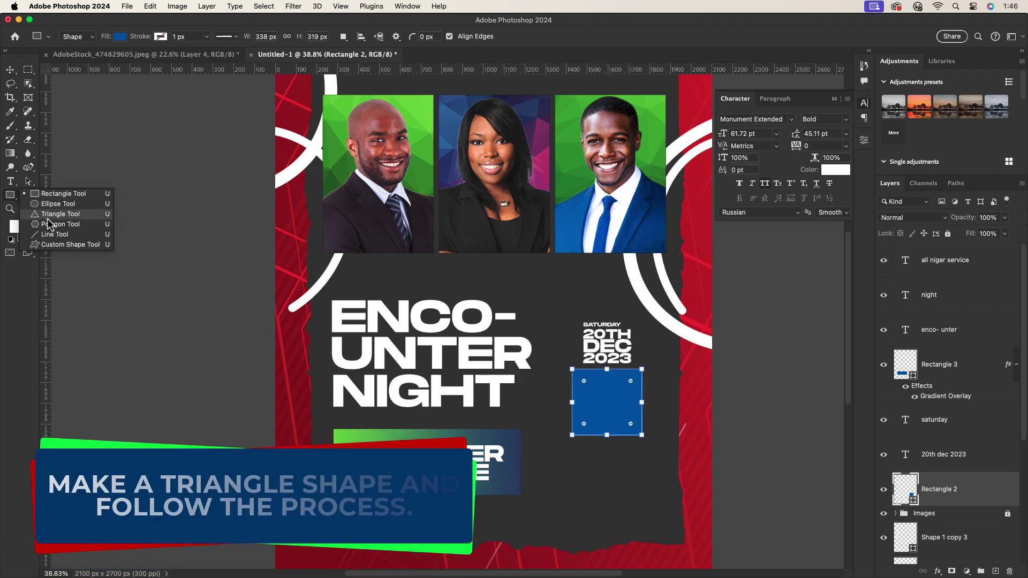
{"action": "left_click", "coordinate": [43, 212]}
{"action": "mouse_move", "coordinate": [611, 464]}
{"action": "left_mouse_down"}
{"action": "mouse_move", "coordinate": [623, 486]}
{"action": "mouse_move", "coordinate": [635, 479]}
{"action": "mouse_move", "coordinate": [629, 442]}
{"action": "mouse_move", "coordinate": [559, 422]}
{"action": "left_mouse_up"}
{"action": "key", "text": "v"}
{"action": "key", "text": "super+t"}
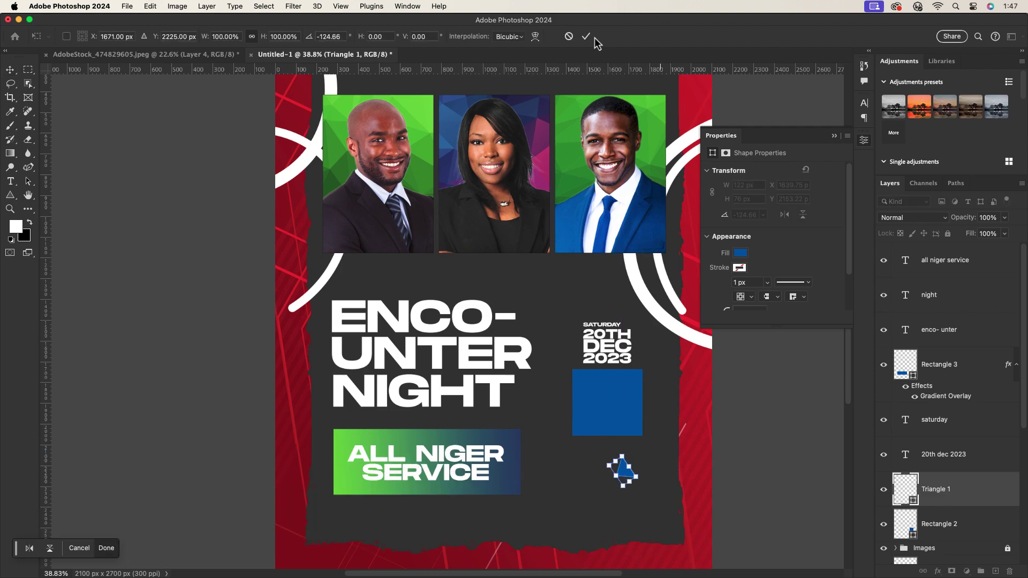
{"action": "left_click", "coordinate": [587, 37]}
{"action": "left_click_drag", "start_coordinate": [620, 471], "coordinate": [636, 381]}
Rotate the triangle further to about -153.84° and align it as the bubble's tail.
{"action": "scroll", "coordinate": [634, 443], "scroll_direction": "up", "scroll_amount": 5}
{"action": "key", "text": "super+t"}
{"action": "left_click", "coordinate": [545, 36]}
{"action": "left_click_drag", "start_coordinate": [616, 425], "coordinate": [620, 390]}
{"action": "scroll", "coordinate": [627, 400], "scroll_direction": "down", "scroll_amount": 5}
{"action": "left_click", "coordinate": [609, 371]}
{"action": "scroll", "coordinate": [621, 423], "scroll_direction": "up", "scroll_amount": 5}
{"action": "scroll", "coordinate": [635, 423], "scroll_direction": "down", "scroll_amount": 3}
{"action": "scroll", "coordinate": [643, 413], "scroll_direction": "down", "scroll_amount": 5}
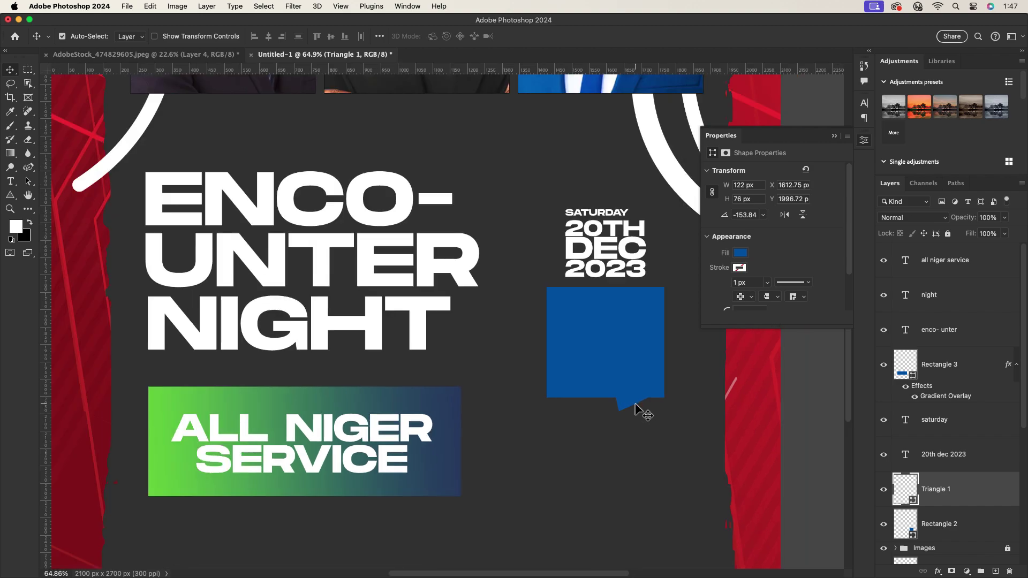
{"action": "scroll", "coordinate": [607, 278], "scroll_direction": "up", "scroll_amount": 5}
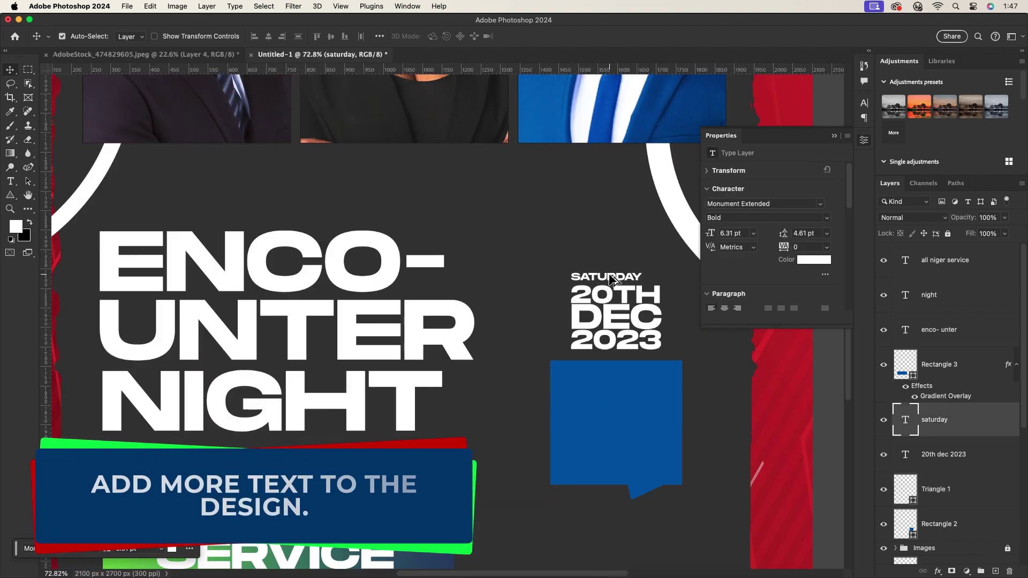
Copy SATURDAY into the blue box, retype it as SERVICE STARTS, and scale it to fit.
{"action": "left_click_drag", "start_coordinate": [609, 280], "coordinate": [606, 402]}
{"action": "double_click", "coordinate": [605, 399]}
{"action": "key", "text": "BackSpace"}
{"action": "key", "text": "BackSpace"}
{"action": "key", "text": "BackSpace"}
{"action": "key", "text": "BackSpace"}
{"action": "key", "text": "BackSpace"}
{"action": "key", "text": "BackSpace"}
{"action": "key", "text": "BackSpace"}
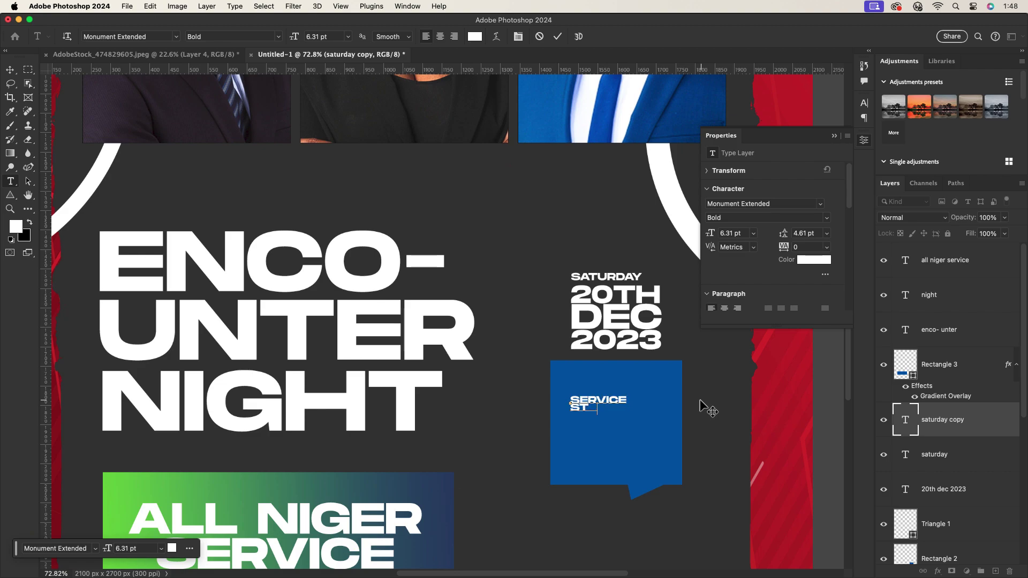
{"action": "key", "text": "Escape"}
{"action": "key", "text": "v"}
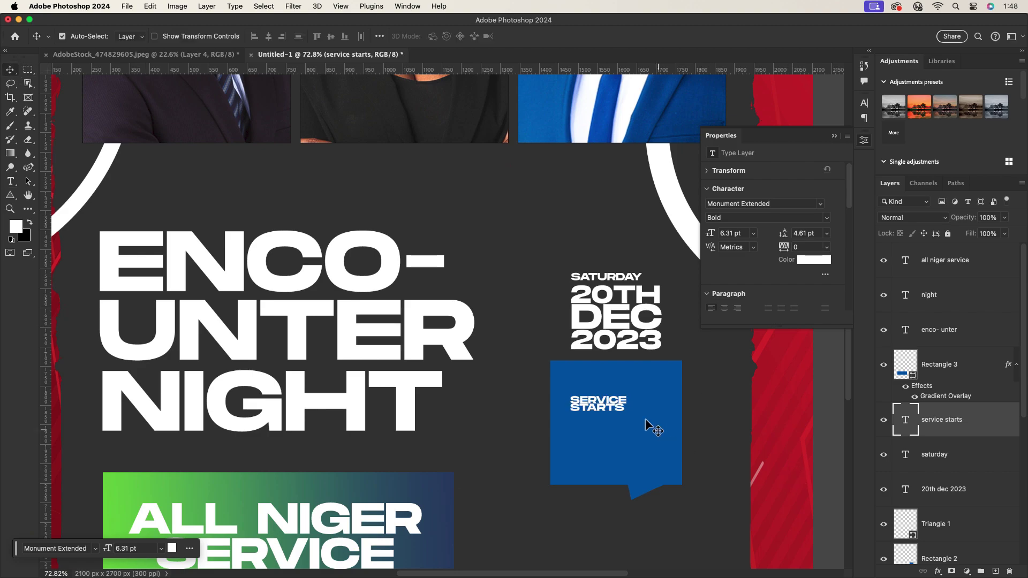
{"action": "key", "text": "super+t"}
{"action": "left_click_drag", "start_coordinate": [627, 410], "coordinate": [658, 411]}
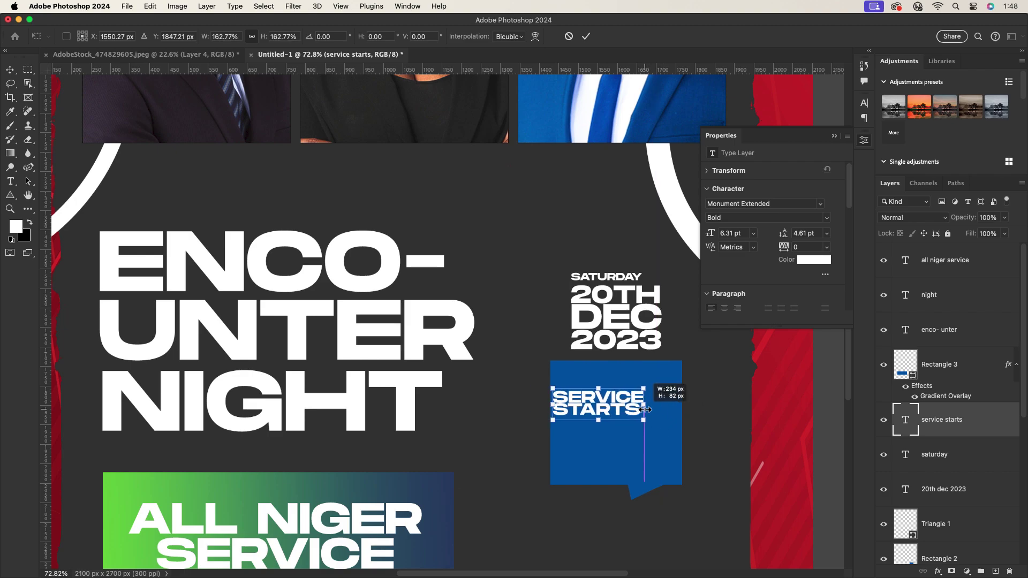
{"action": "left_click_drag", "start_coordinate": [551, 403], "coordinate": [564, 401]}
{"action": "left_click", "coordinate": [584, 38]}
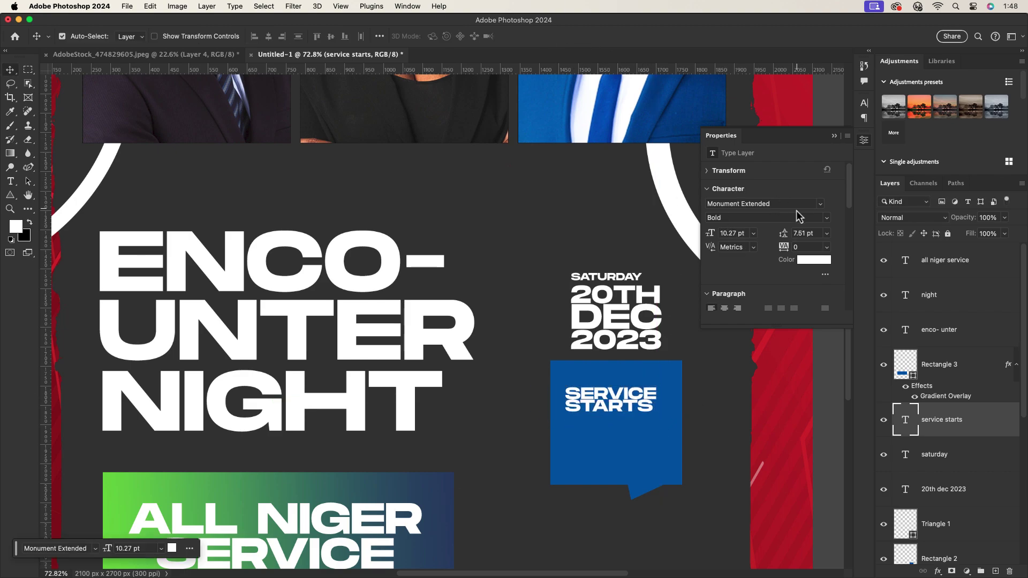
Set the SERVICE STARTS line spacing to 9 pt.
{"action": "left_click", "coordinate": [864, 102]}
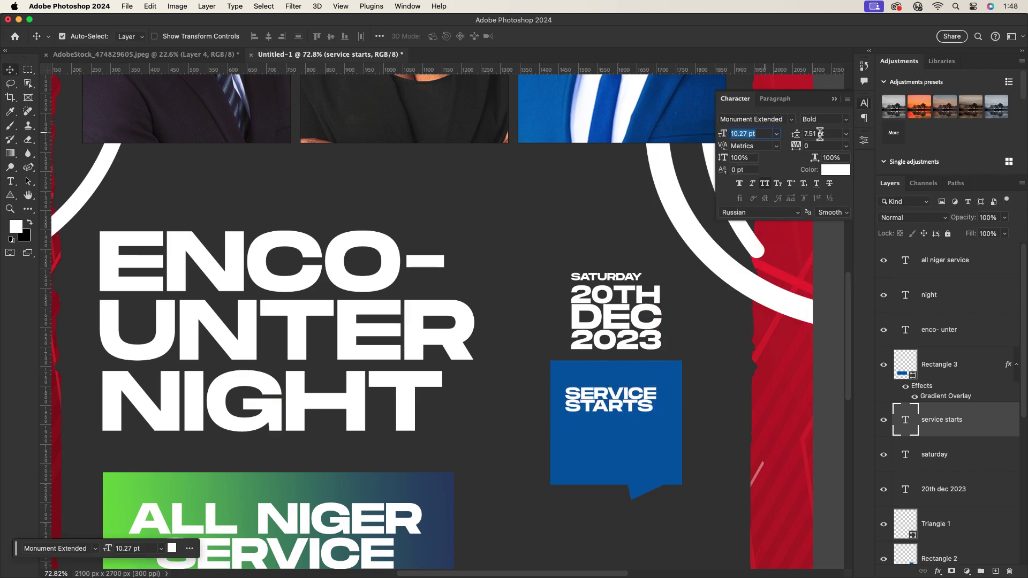
{"action": "left_click", "coordinate": [818, 134]}
{"action": "type", "text": "9"}
{"action": "key", "text": "Return"}
{"action": "scroll", "coordinate": [584, 454], "scroll_direction": "down", "scroll_amount": 3}
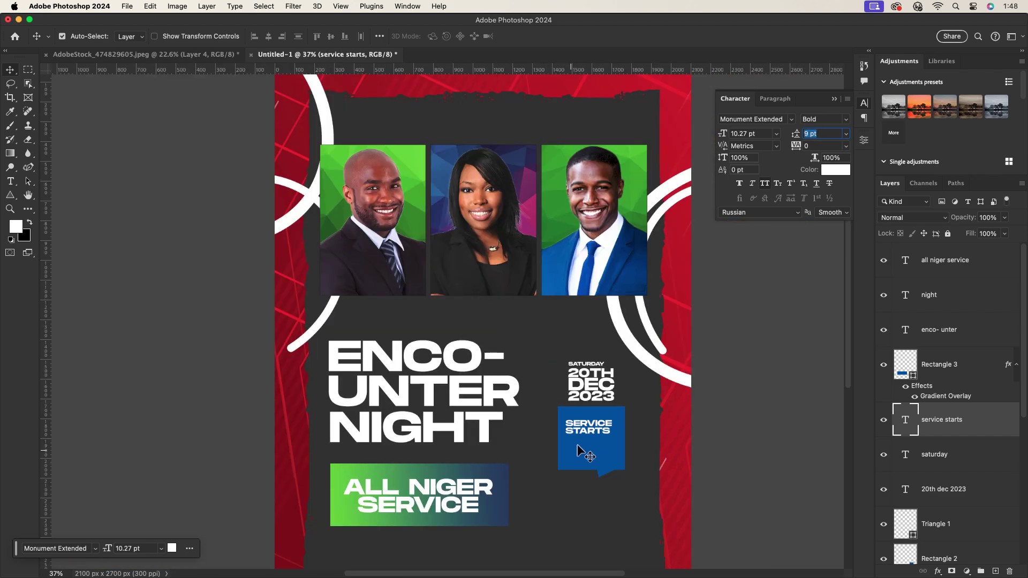
Duplicate SERVICE STARTS below itself and retype the copy as 9PM.
{"action": "left_click_drag", "start_coordinate": [586, 429], "coordinate": [599, 438]}
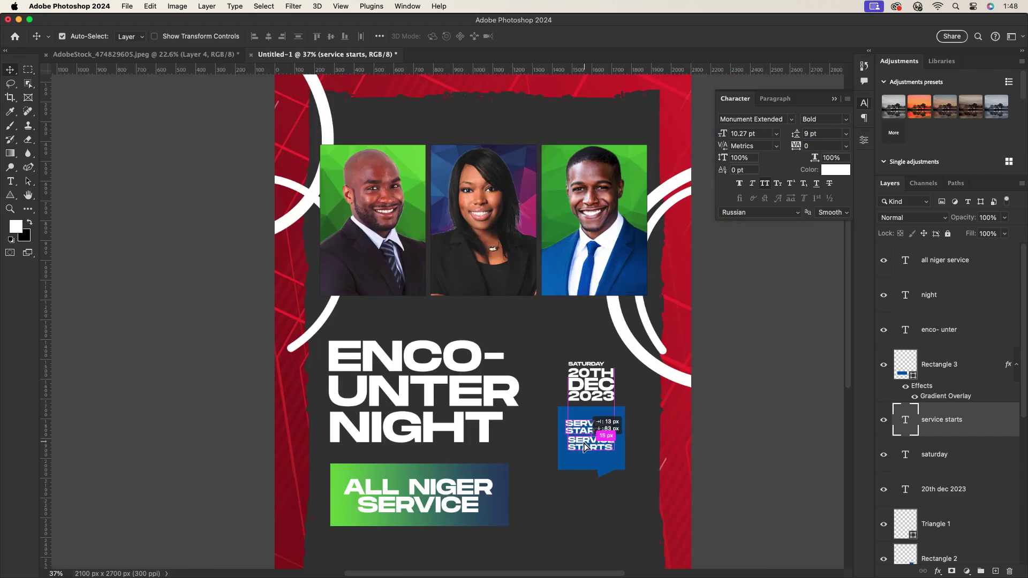
{"action": "double_click", "coordinate": [599, 438]}
{"action": "type", "text": "10"}
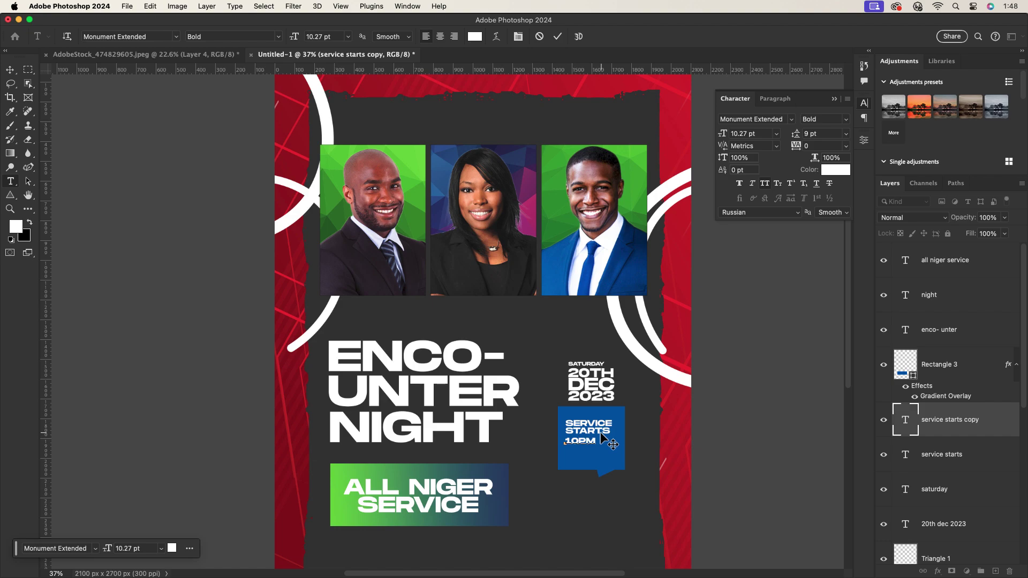
{"action": "type", "text": "pm"}
{"action": "scroll", "coordinate": [600, 432], "scroll_direction": "up", "scroll_amount": 3}
{"action": "double_click", "coordinate": [556, 454]}
{"action": "left_click", "coordinate": [565, 457]}
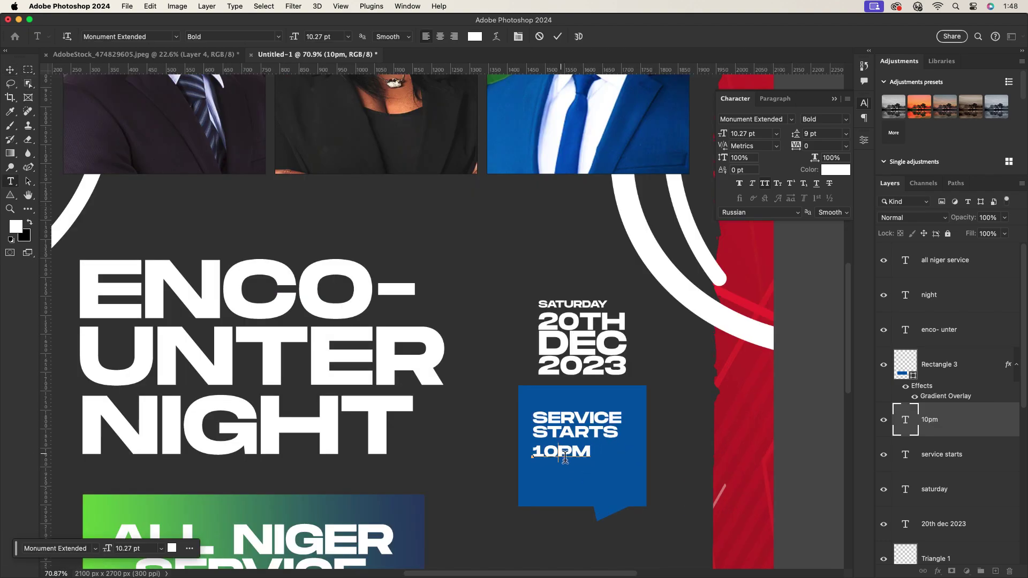
{"action": "left_click", "coordinate": [10, 70]}
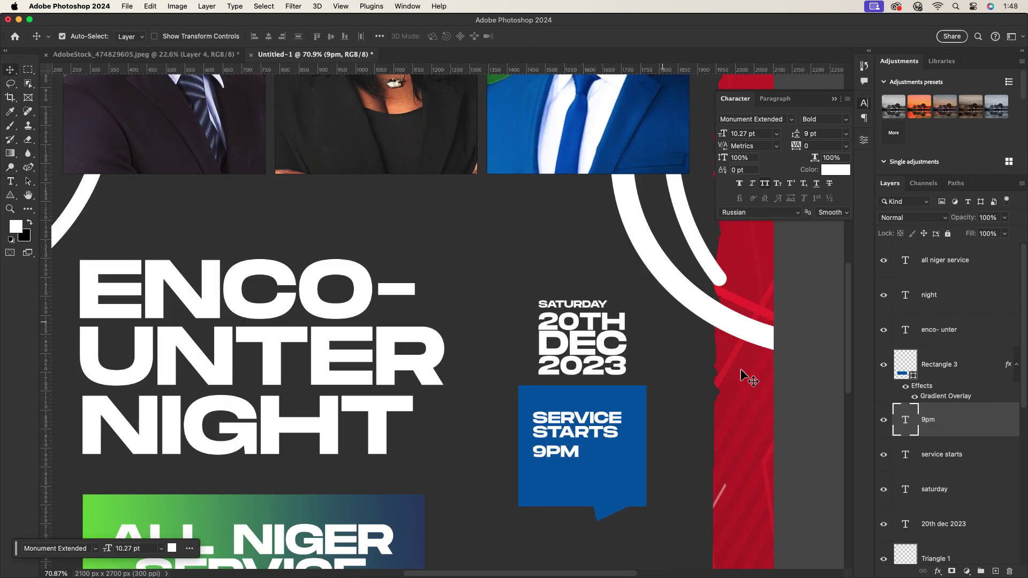
{"action": "key", "text": "super+t"}
Scale 9PM up under SERVICE STARTS, shorten the blue box to about 338×238 px, and raise its tail.
{"action": "left_click_drag", "start_coordinate": [580, 462], "coordinate": [626, 456]}
{"action": "left_click", "coordinate": [586, 35]}
{"action": "left_click", "coordinate": [589, 427]}
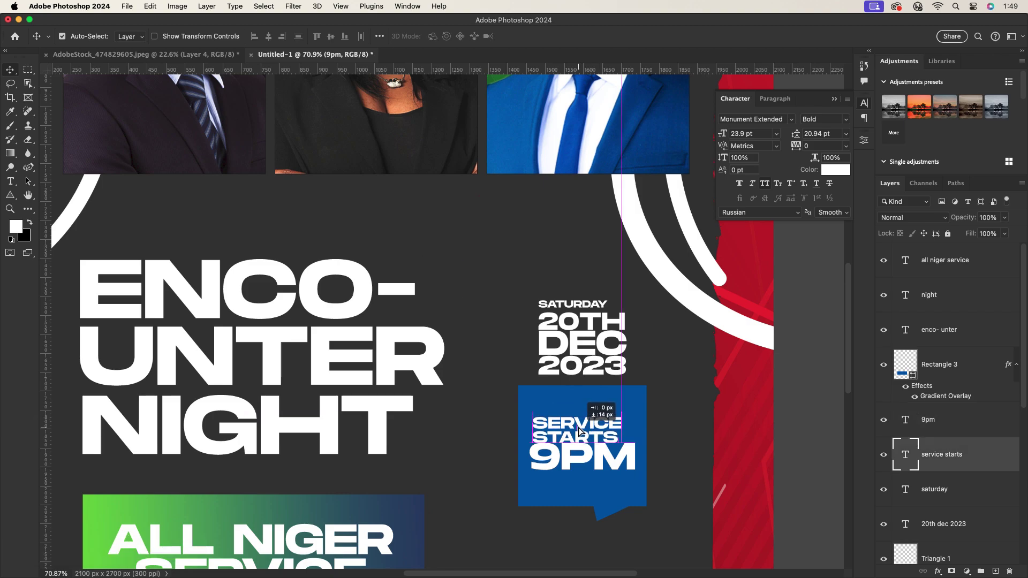
{"action": "scroll", "coordinate": [596, 439], "scroll_direction": "down", "scroll_amount": 3}
{"action": "scroll", "coordinate": [592, 482], "scroll_direction": "up", "scroll_amount": 2}
{"action": "key", "text": "super+t"}
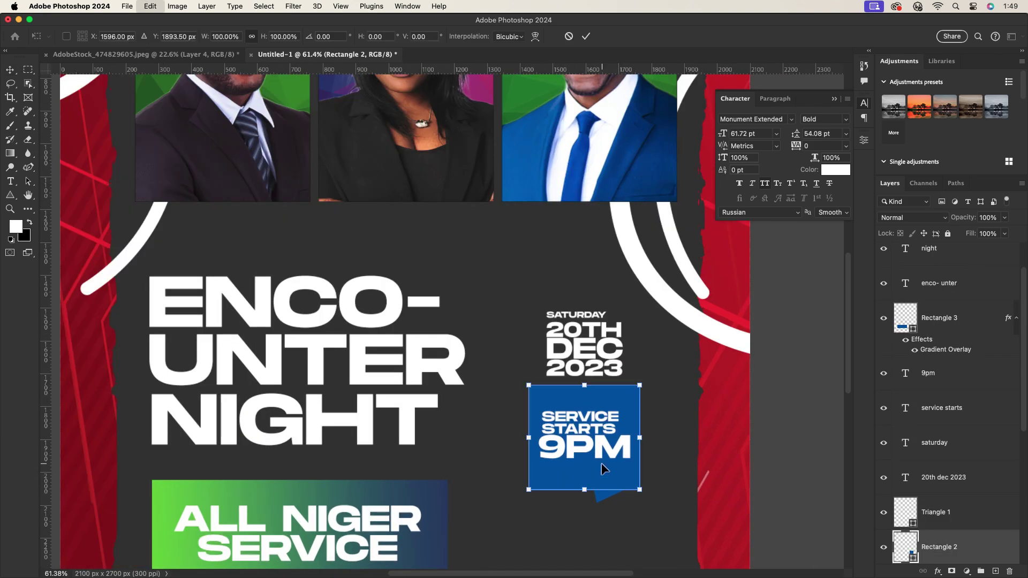
{"action": "left_click_drag", "start_coordinate": [585, 491], "coordinate": [603, 478]}
{"action": "left_click", "coordinate": [586, 36]}
{"action": "scroll", "coordinate": [643, 495], "scroll_direction": "down", "scroll_amount": 2}
{"action": "scroll", "coordinate": [640, 490], "scroll_direction": "down", "scroll_amount": 3}
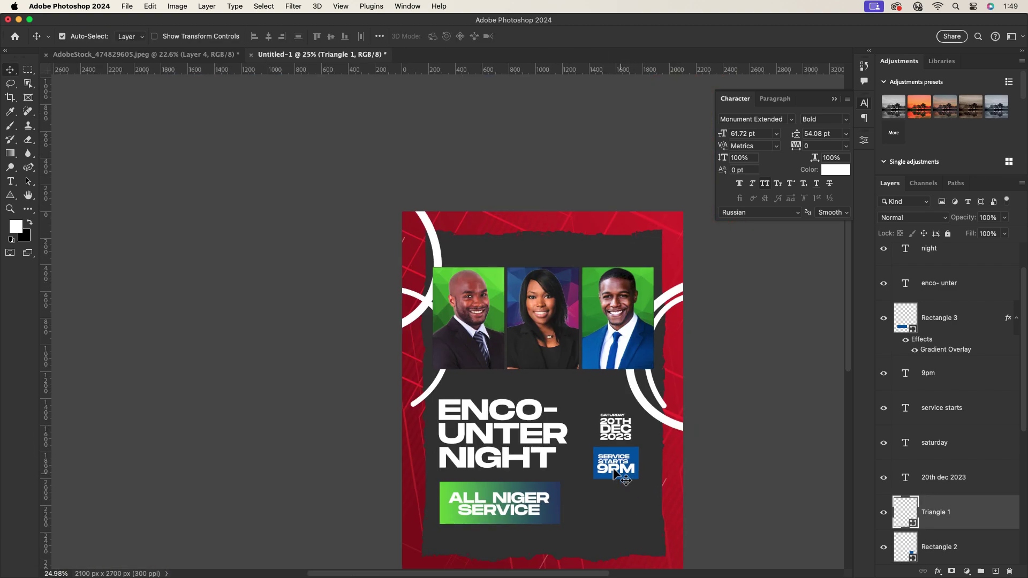
{"action": "scroll", "coordinate": [614, 474], "scroll_direction": "up", "scroll_amount": 4}
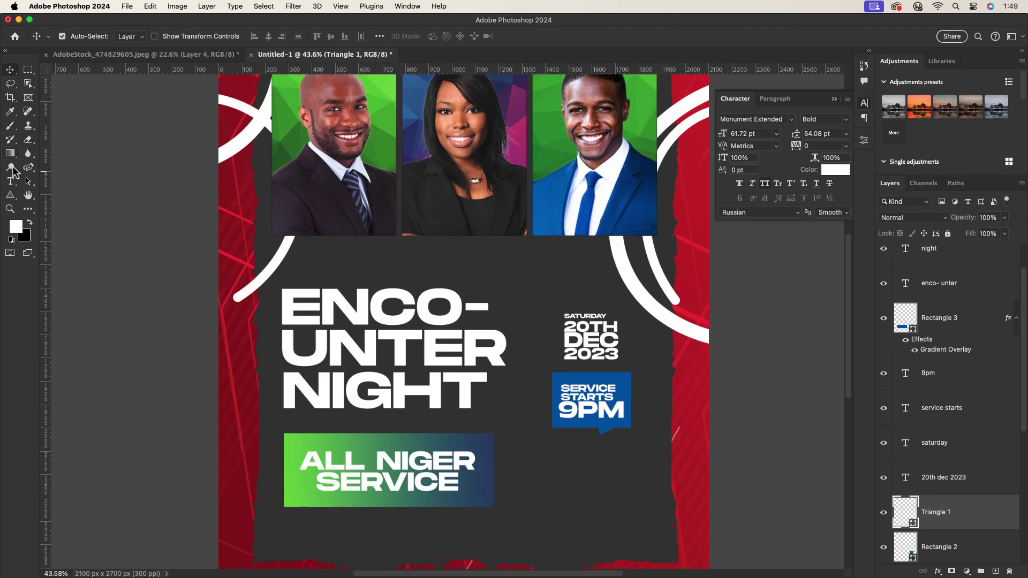
Type an @ and shrink it to 5.89 pt, placed right after SERVICE STARTS.
{"action": "left_click", "coordinate": [10, 181]}
{"action": "left_click", "coordinate": [530, 263]}
{"action": "type", "text": "@"}
{"action": "key", "text": "super+Return"}
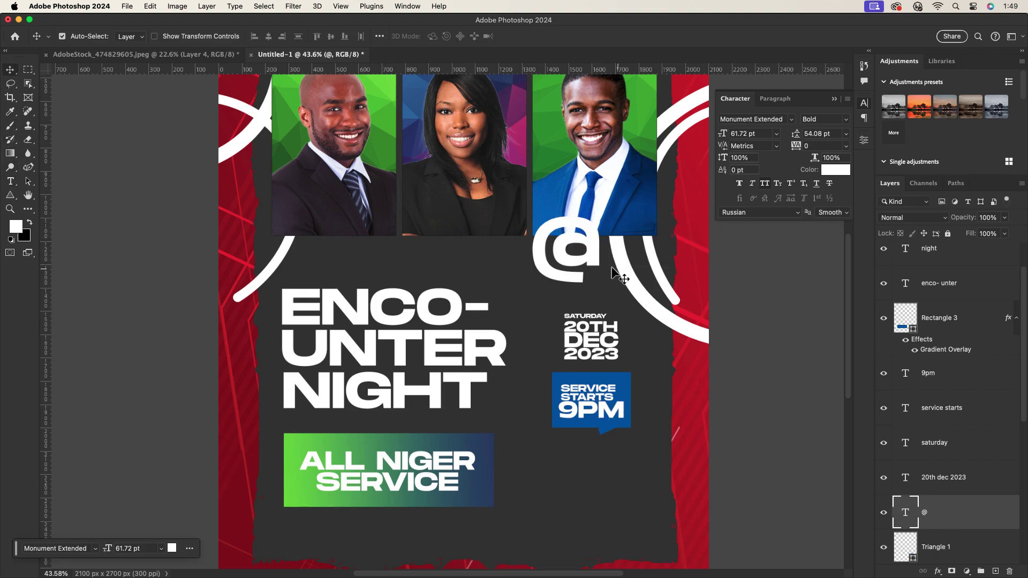
{"action": "left_click_drag", "start_coordinate": [612, 267], "coordinate": [619, 396]}
{"action": "key", "text": "super+t"}
{"action": "key", "text": "Return"}
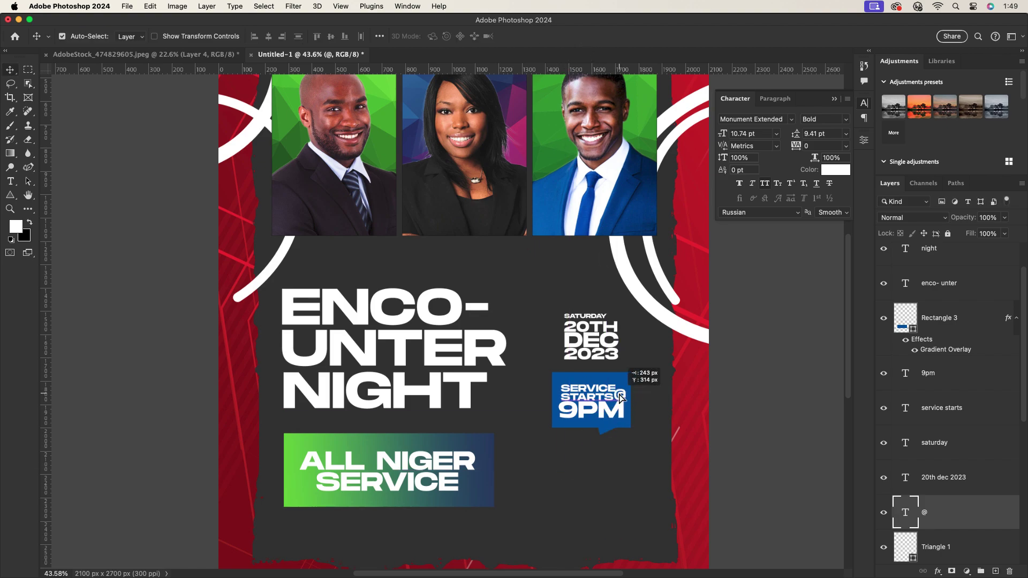
{"action": "scroll", "coordinate": [622, 391], "scroll_direction": "up", "scroll_amount": 5}
{"action": "key", "text": "super+t"}
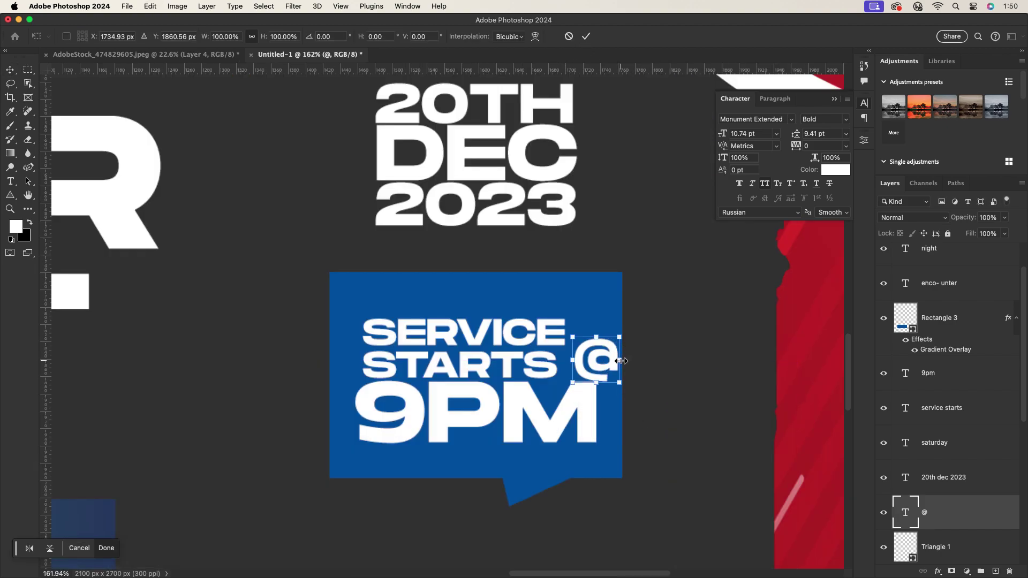
{"action": "left_click_drag", "start_coordinate": [621, 361], "coordinate": [580, 365]}
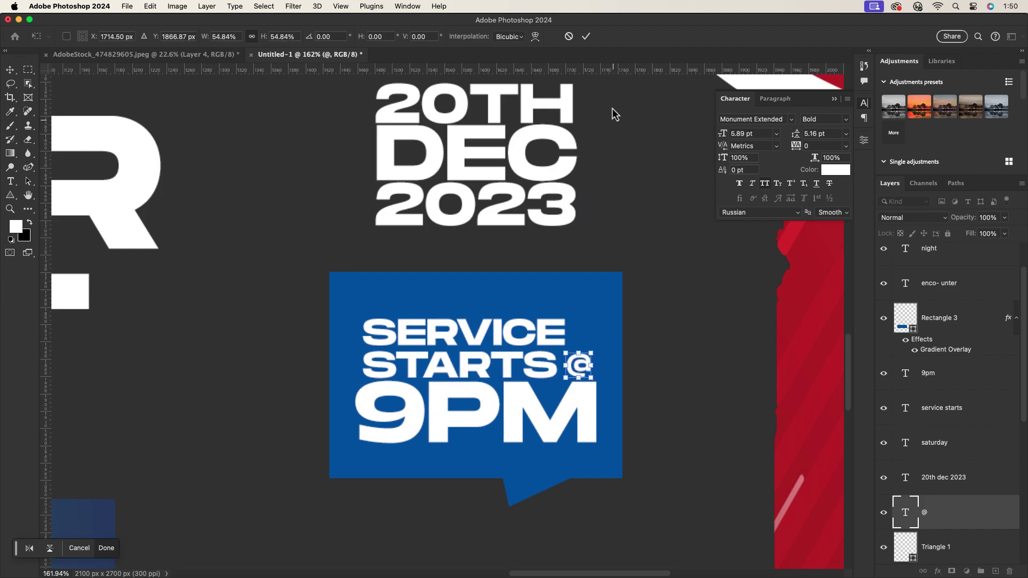
{"action": "key", "text": "Return"}
Set the @ text colour to white (ffffff).
{"action": "left_click", "coordinate": [835, 170]}
{"action": "left_click", "coordinate": [807, 425]}
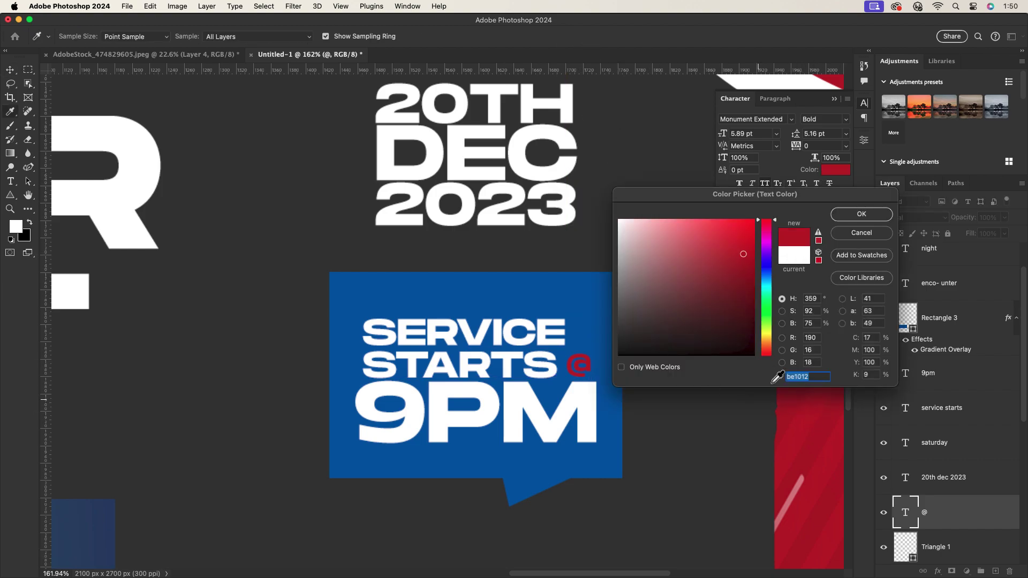
{"action": "left_click", "coordinate": [855, 214]}
{"action": "scroll", "coordinate": [856, 214], "scroll_direction": "down", "scroll_amount": 5}
{"action": "scroll", "coordinate": [855, 214], "scroll_direction": "up", "scroll_amount": 3}
{"action": "left_click", "coordinate": [835, 169]}
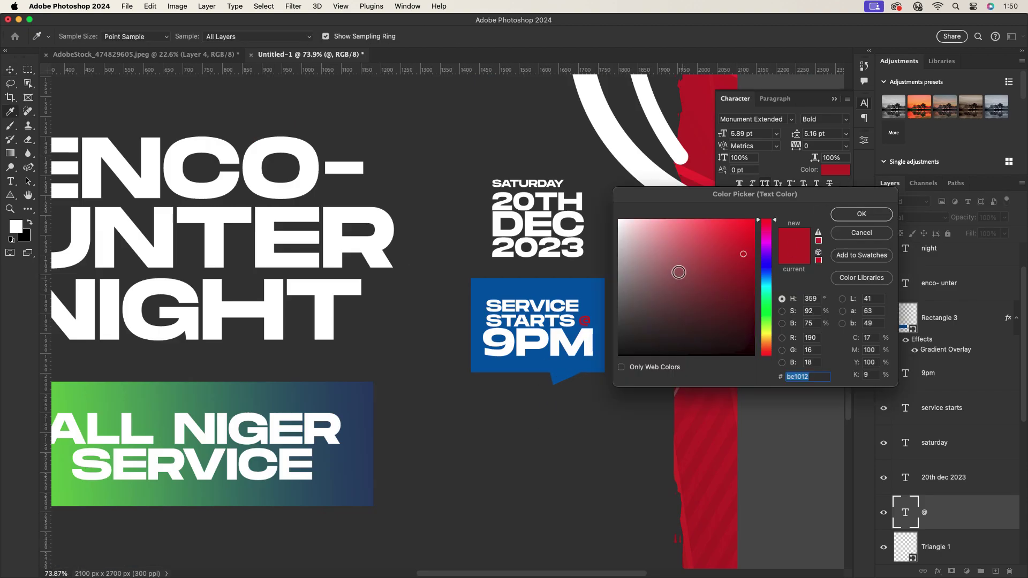
{"action": "type", "text": "ffffff"}
{"action": "left_click", "coordinate": [861, 214]}
{"action": "scroll", "coordinate": [856, 225], "scroll_direction": "down", "scroll_amount": 4}
Type the venue address and scale it down to 11.7 pt below the 9PM box.
{"action": "key", "text": "t"}
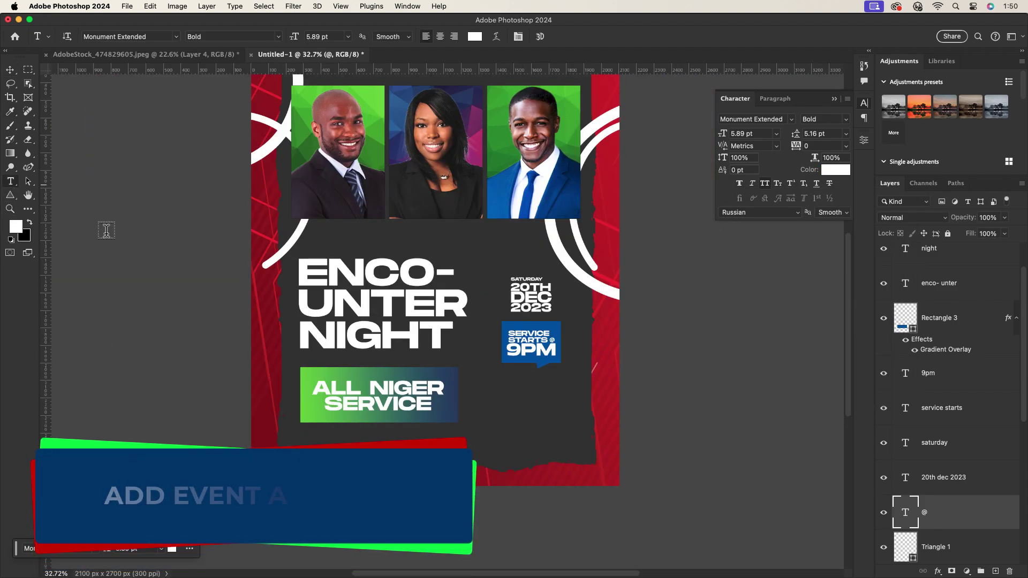
{"action": "left_click", "coordinate": [512, 411]}
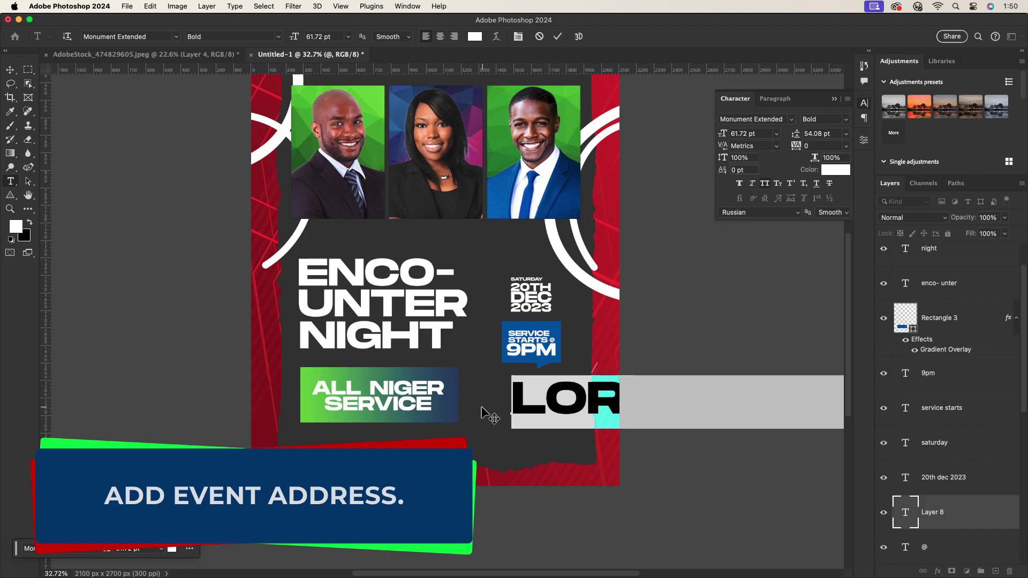
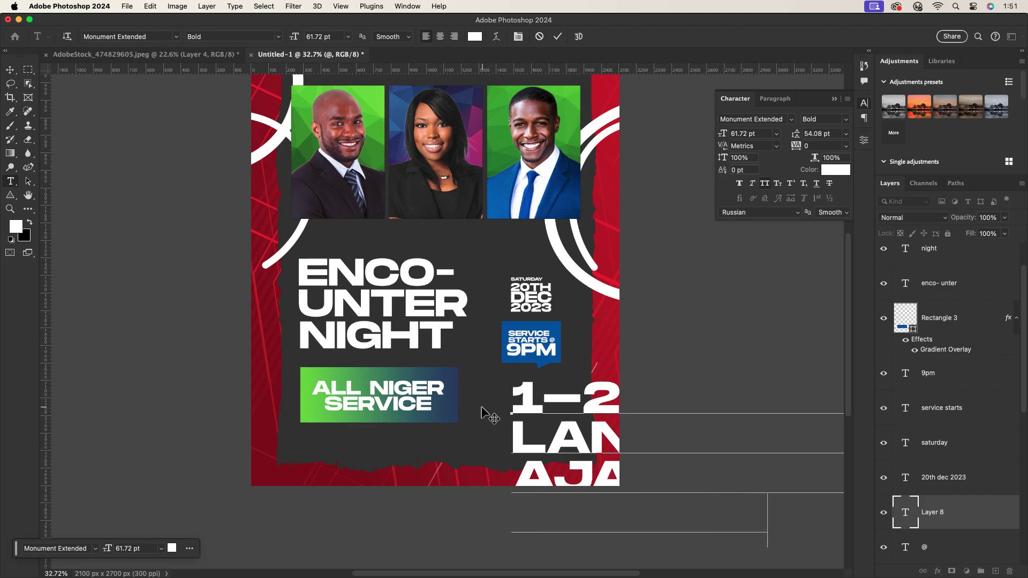
{"action": "left_click", "coordinate": [11, 69]}
{"action": "key", "text": "super+t"}
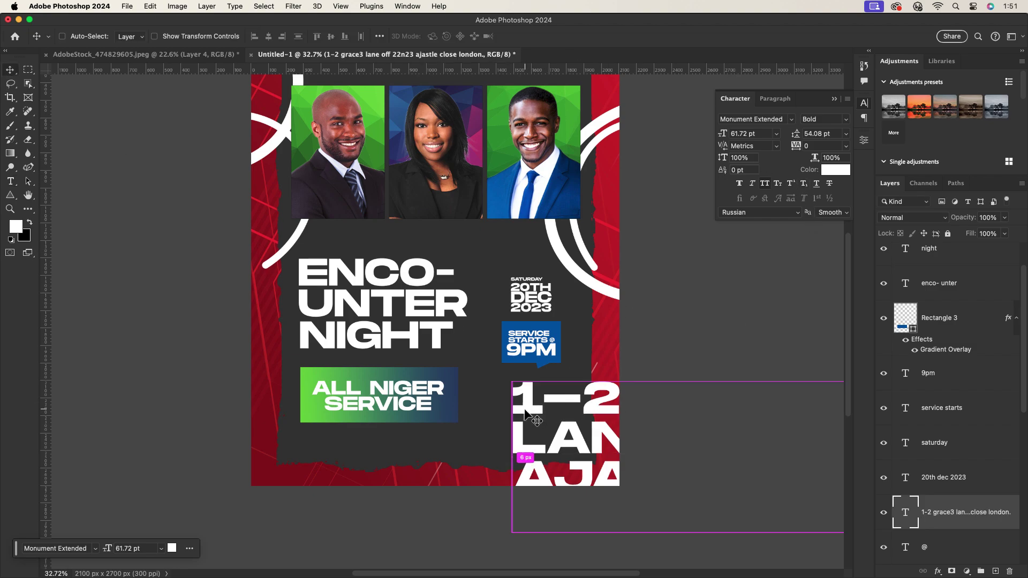
{"action": "left_click_drag", "start_coordinate": [504, 462], "coordinate": [487, 420]}
{"action": "left_click_drag", "start_coordinate": [666, 455], "coordinate": [571, 396]}
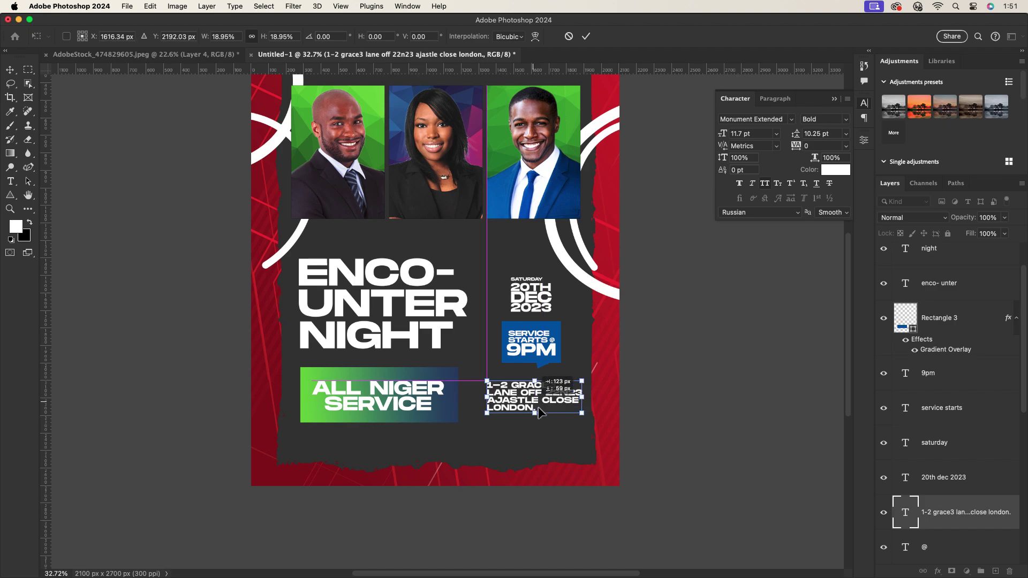
{"action": "key", "text": "Return"}
{"action": "scroll", "coordinate": [554, 374], "scroll_direction": "up", "scroll_amount": 2}
{"action": "scroll", "coordinate": [527, 401], "scroll_direction": "up", "scroll_amount": 4}
Break the address so CLOSE starts a new line, and align it beneath the bubble.
{"action": "double_click", "coordinate": [582, 367]}
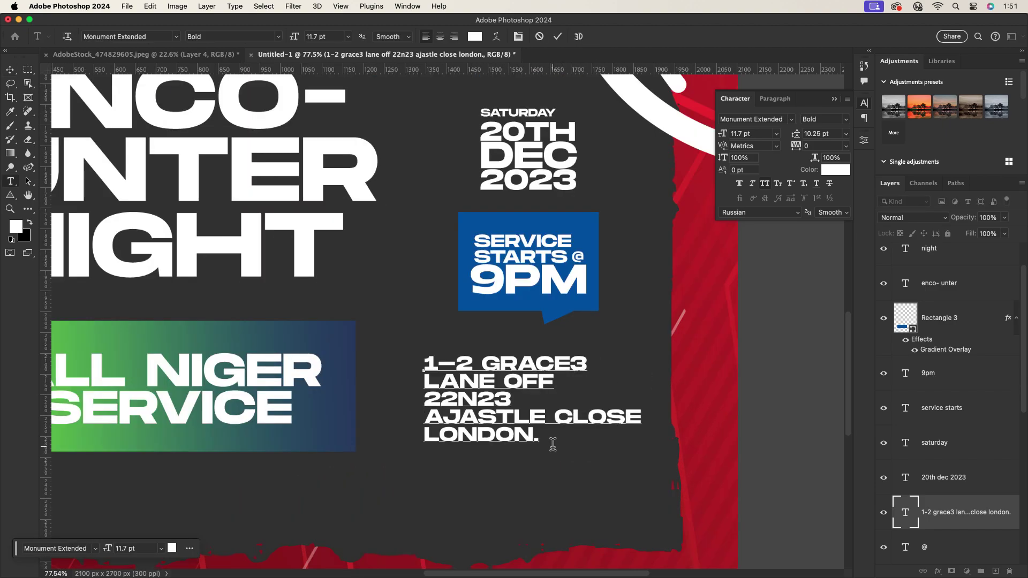
{"action": "key", "text": "Return"}
{"action": "left_click", "coordinate": [557, 36]}
{"action": "left_click_drag", "start_coordinate": [493, 407], "coordinate": [535, 379]}
{"action": "scroll", "coordinate": [495, 407], "scroll_direction": "down", "scroll_amount": 4}
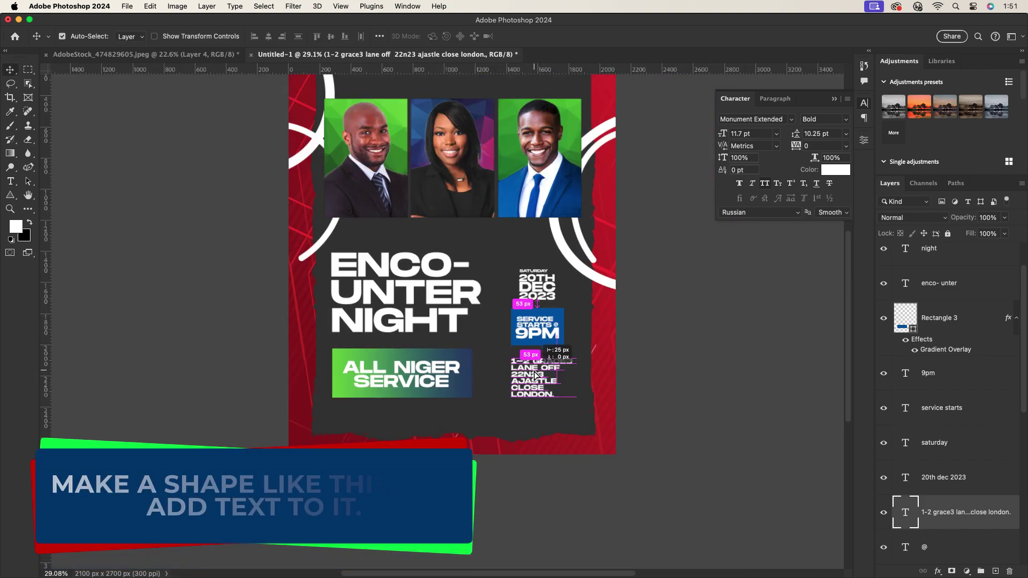
{"action": "scroll", "coordinate": [533, 379], "scroll_direction": "down", "scroll_amount": 1}
{"action": "scroll", "coordinate": [504, 393], "scroll_direction": "up", "scroll_amount": 3}
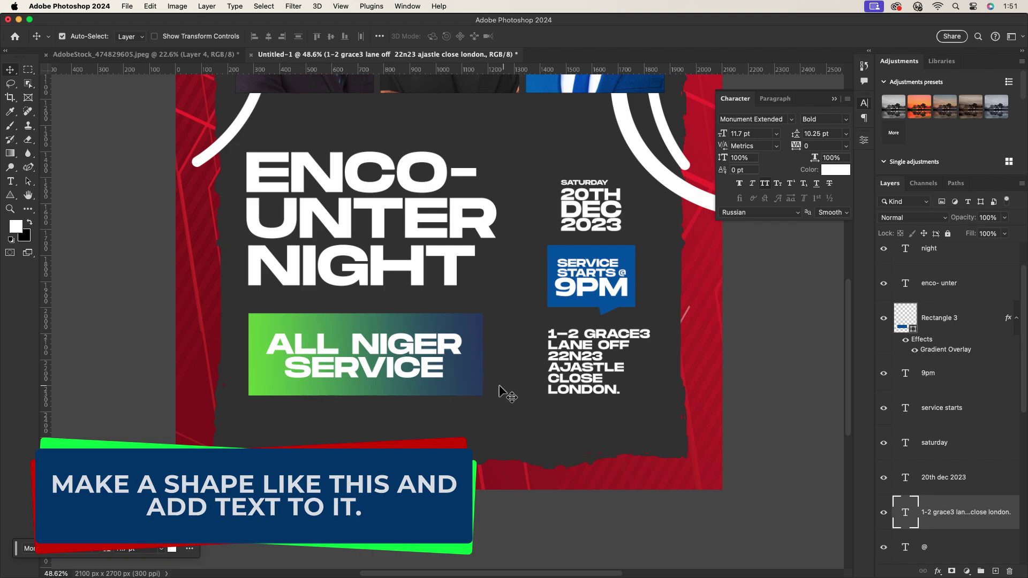
Draw a wide red-filled rectangle bar with no stroke near the bottom of the flyer.
{"action": "left_click", "coordinate": [11, 195]}
{"action": "left_click", "coordinate": [80, 193]}
{"action": "left_click_drag", "start_coordinate": [286, 413], "coordinate": [612, 439]}
{"action": "left_click", "coordinate": [739, 268]}
{"action": "left_click", "coordinate": [719, 288]}
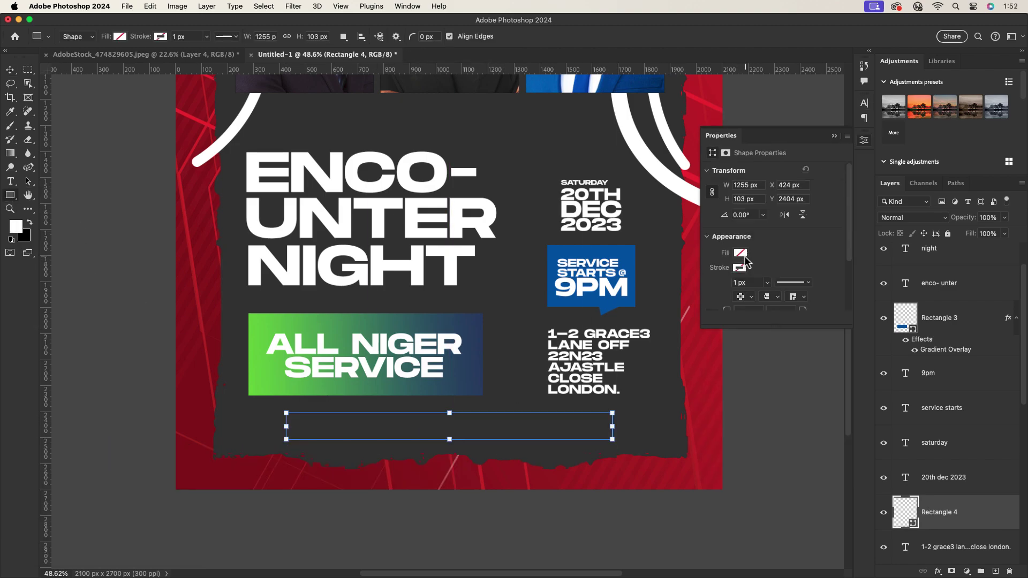
{"action": "left_click", "coordinate": [740, 253]}
{"action": "left_click", "coordinate": [714, 310]}
{"action": "left_click", "coordinate": [10, 70]}
{"action": "left_click_drag", "start_coordinate": [422, 425], "coordinate": [432, 423]}
{"action": "scroll", "coordinate": [434, 410], "scroll_direction": "down", "scroll_amount": 3}
{"action": "scroll", "coordinate": [472, 310], "scroll_direction": "up", "scroll_amount": 1}
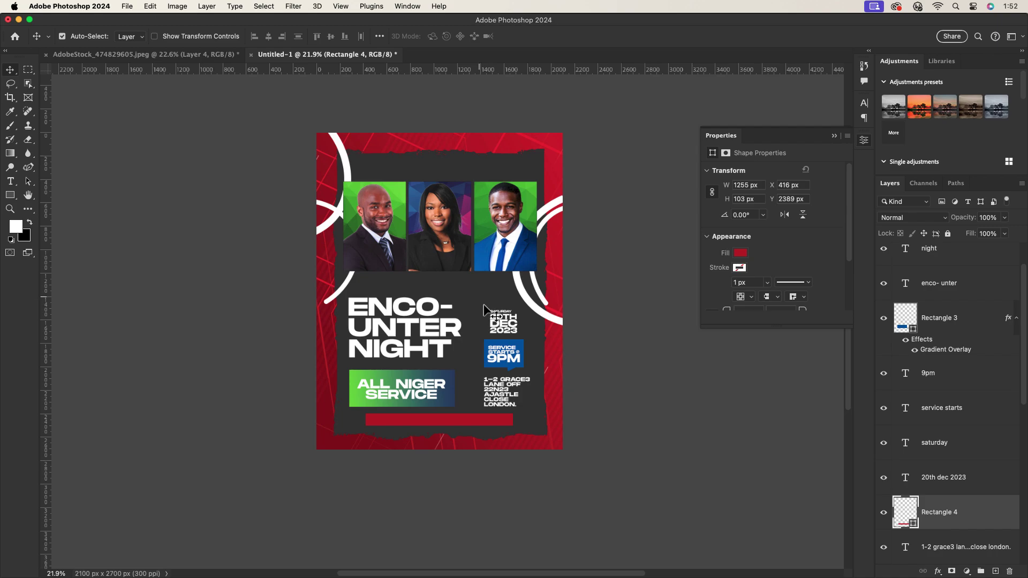
{"action": "scroll", "coordinate": [477, 364], "scroll_direction": "up", "scroll_amount": 1}
{"action": "scroll", "coordinate": [466, 413], "scroll_direction": "down", "scroll_amount": 1}
{"action": "scroll", "coordinate": [466, 413], "scroll_direction": "up", "scroll_amount": 4}
Type the line IT IS FREE EVENT COME ALL. on the red bar.
{"action": "key", "text": "t"}
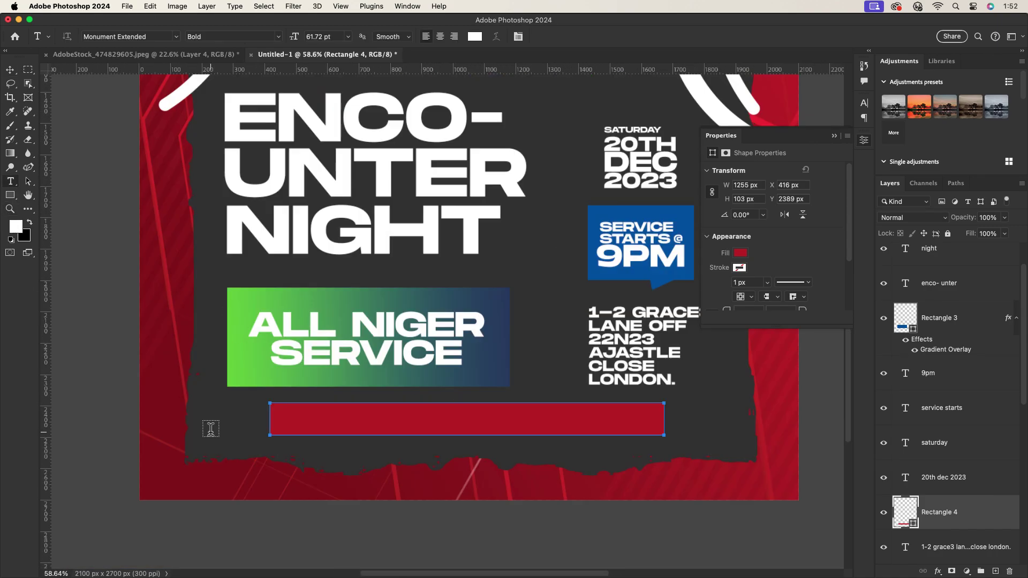
{"action": "left_click", "coordinate": [211, 428]}
{"action": "type", "text": "it is free"}
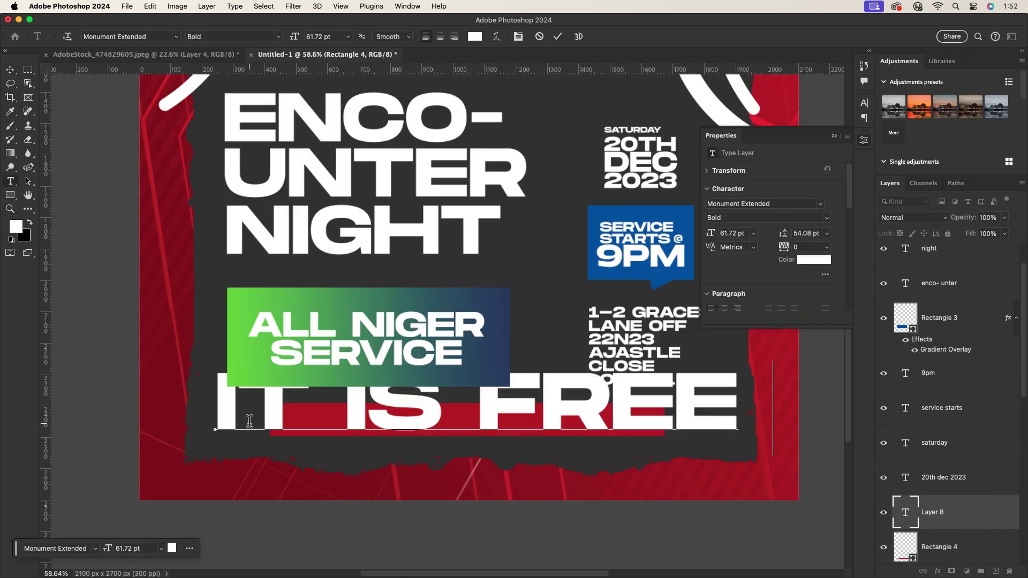
{"action": "type", "text": " e"}
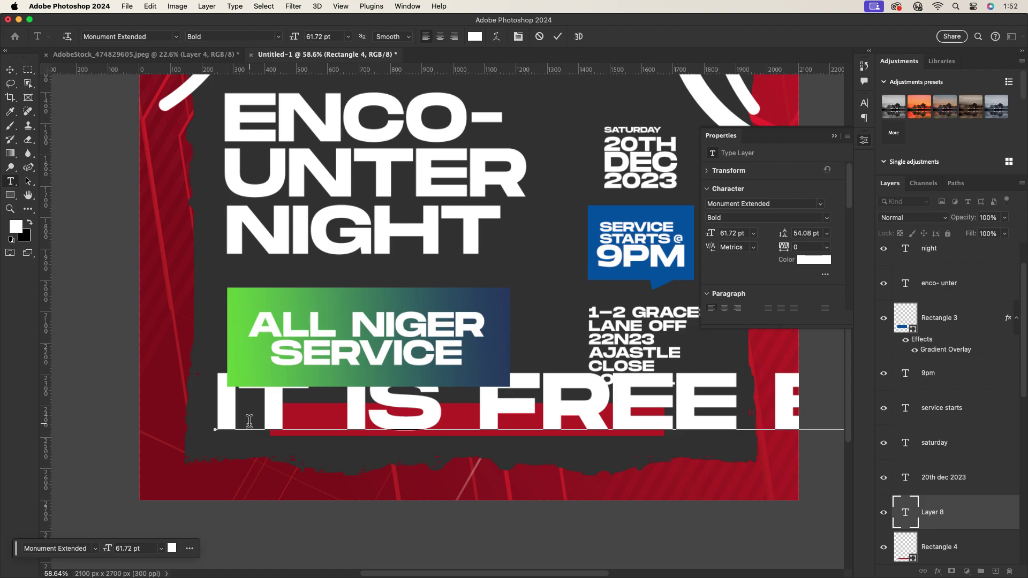
{"action": "key", "text": "BackSpace"}
{"action": "key", "text": "BackSpace"}
{"action": "type", "text": "e"}
{"action": "key", "text": "Escape"}
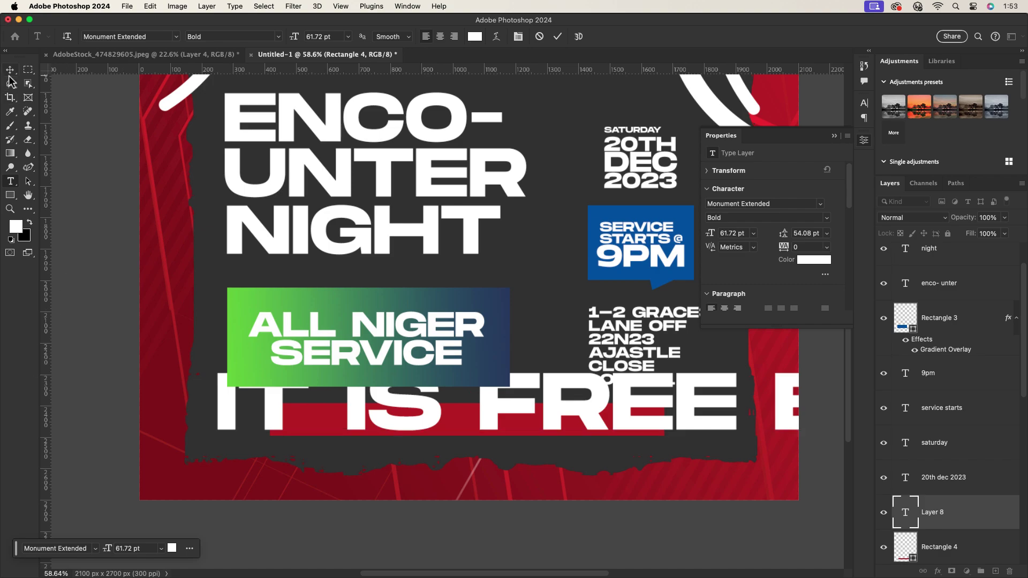
Make the free-event line 9 pt Regular with tracking 100, centred on the bar.
{"action": "key", "text": "v"}
{"action": "left_click", "coordinate": [864, 102]}
{"action": "left_click", "coordinate": [776, 134]}
{"action": "left_click", "coordinate": [749, 184]}
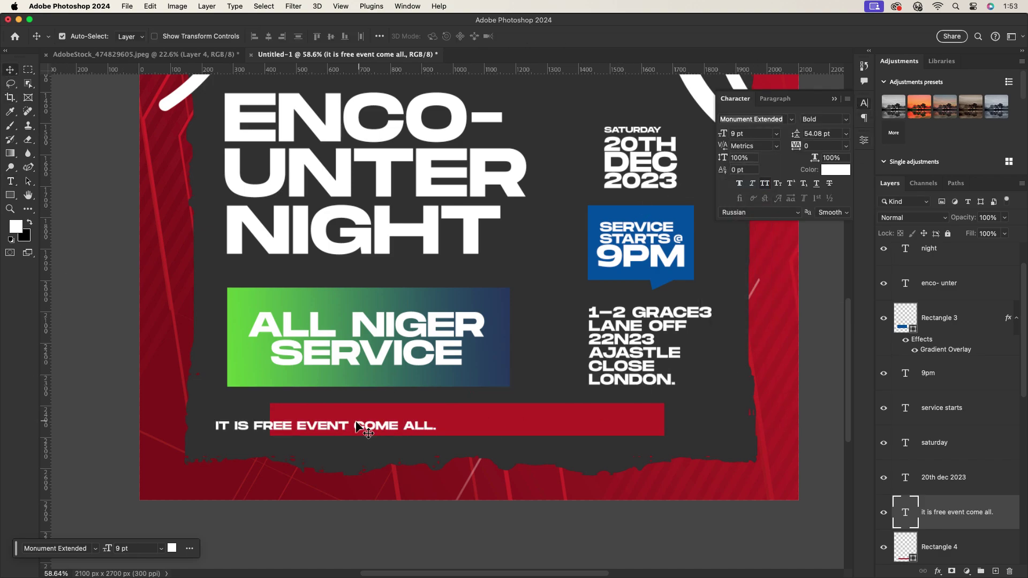
{"action": "left_click_drag", "start_coordinate": [412, 423], "coordinate": [542, 422]}
{"action": "left_click", "coordinate": [846, 119]}
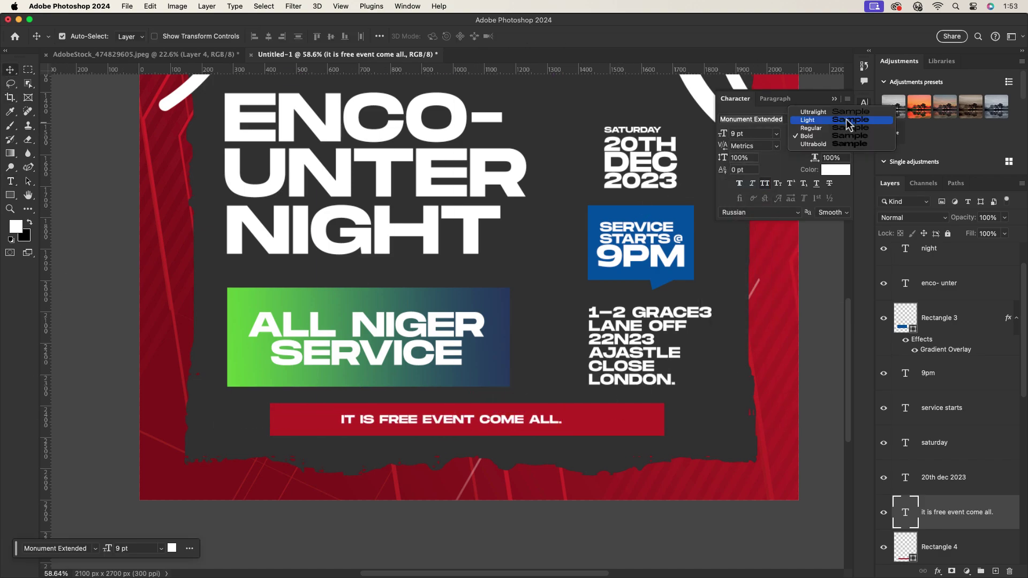
{"action": "left_click", "coordinate": [825, 129]}
{"action": "left_click", "coordinate": [846, 146]}
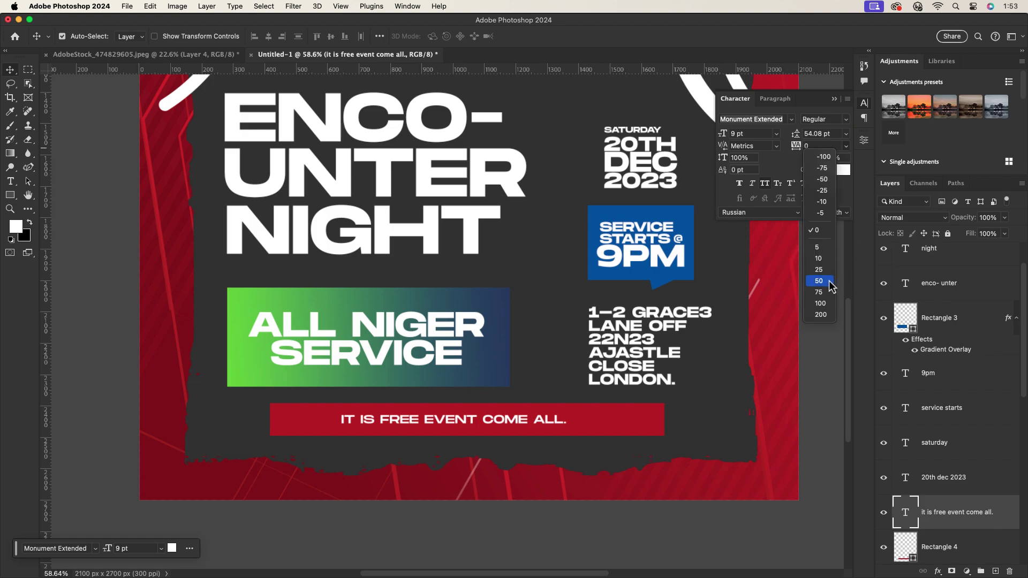
{"action": "left_click", "coordinate": [829, 280]}
{"action": "scroll", "coordinate": [445, 452], "scroll_direction": "down", "scroll_amount": 5}
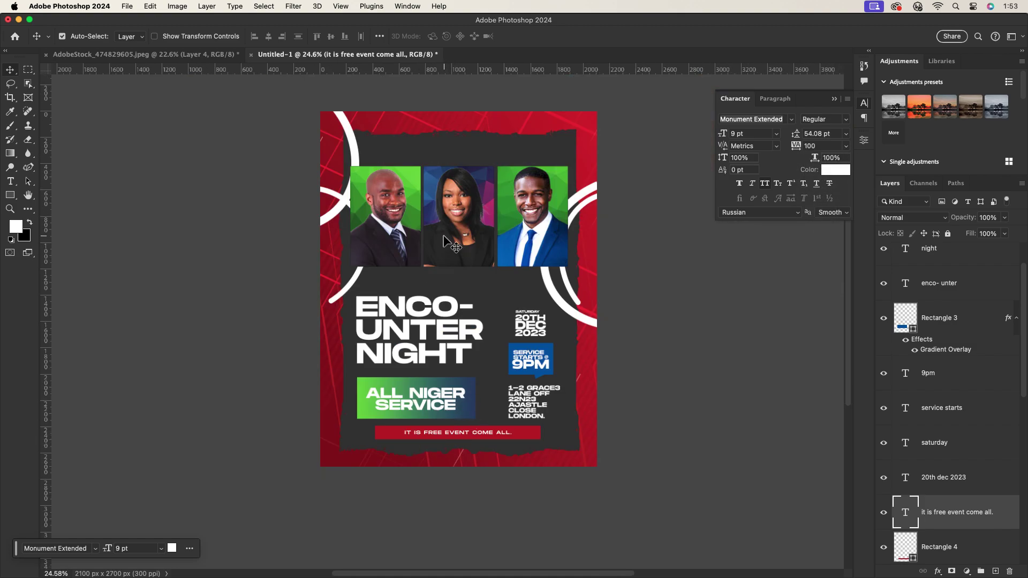
{"action": "scroll", "coordinate": [445, 163], "scroll_direction": "up", "scroll_amount": 2}
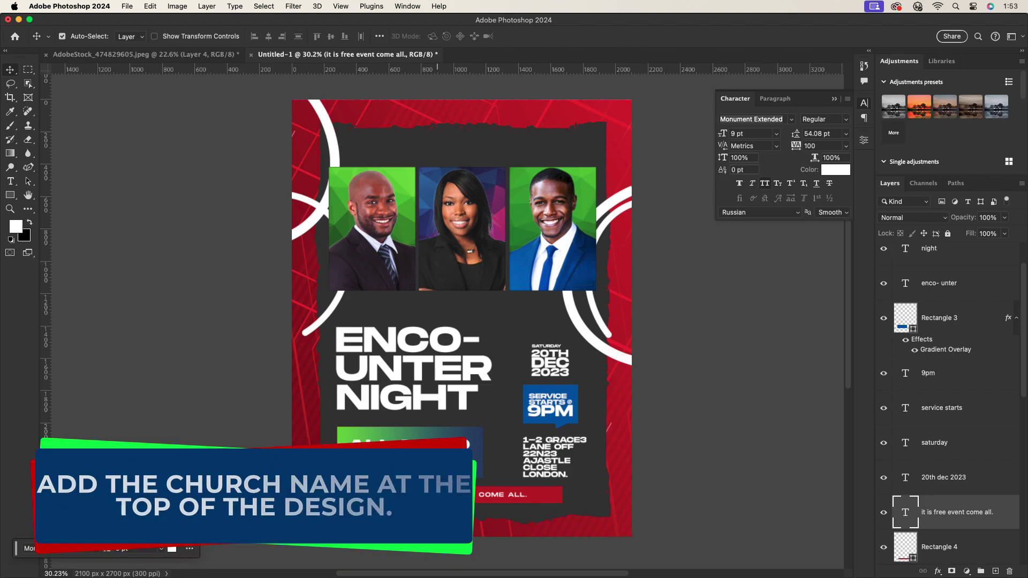
Copy the free-event text to the top and retype it as THE GOD OF ALL NATION / INTERNATIONAL CHURCH.
{"action": "left_click_drag", "start_coordinate": [556, 498], "coordinate": [567, 153], "text": "alt"}
{"action": "double_click", "coordinate": [567, 153]}
{"action": "key", "text": "ctrl+a"}
{"action": "type", "text": "the"}
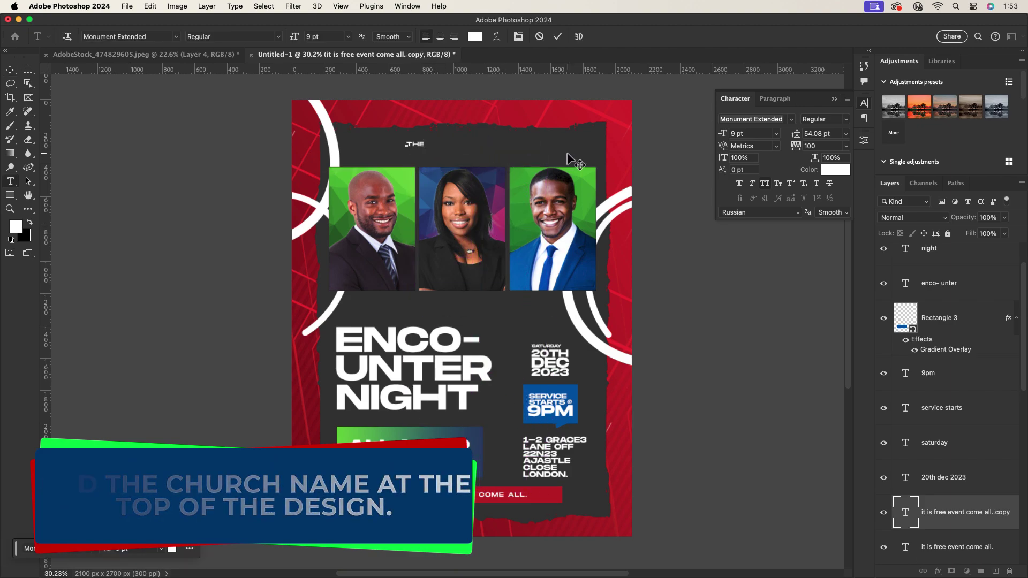
{"action": "type", "text": " god "}
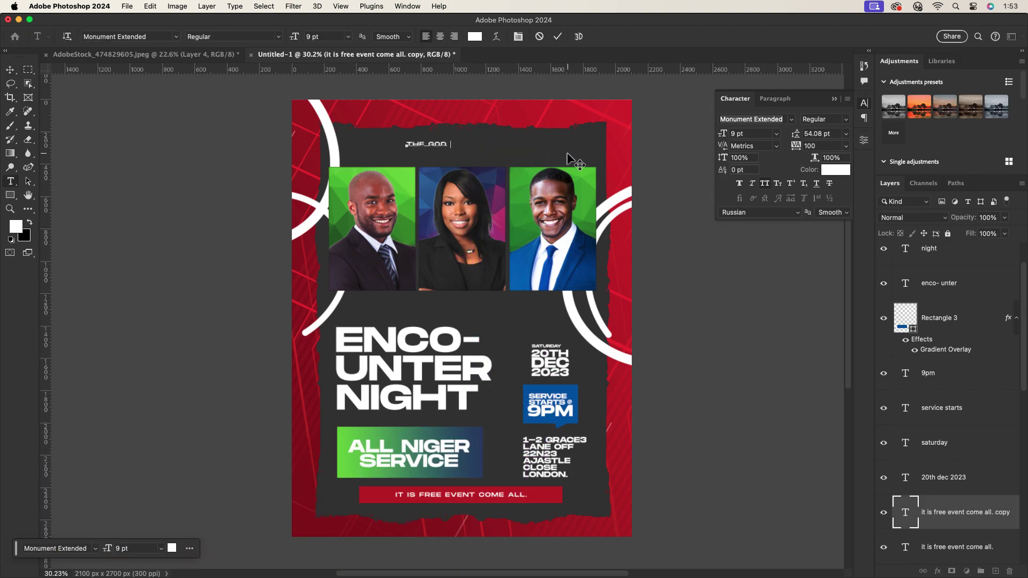
{"action": "type", "text": "of all nation"}
{"action": "key", "text": "Return"}
{"action": "type", "text": "in ternational churc"}
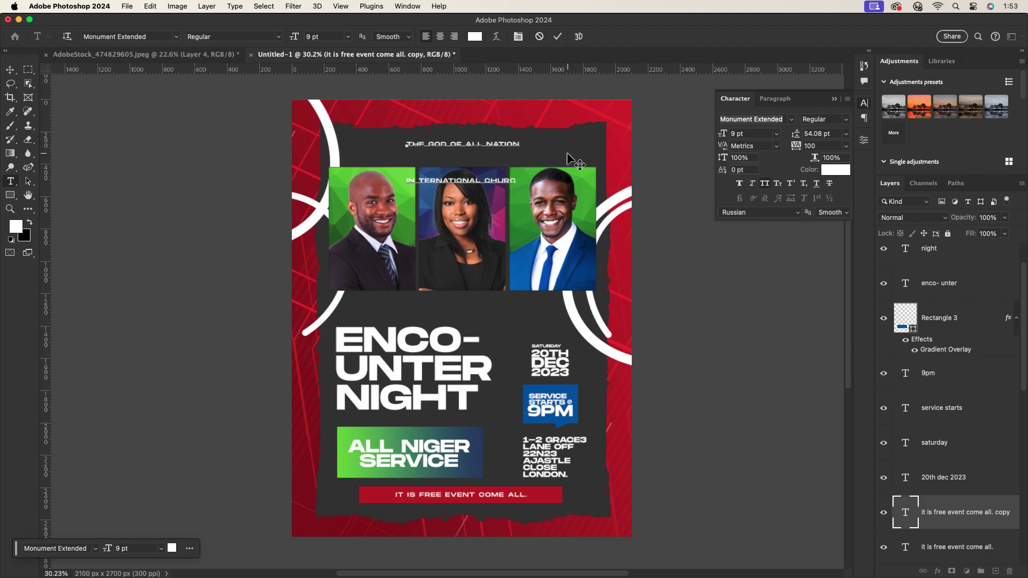
{"action": "type", "text": "h"}
{"action": "left_click", "coordinate": [10, 69]}
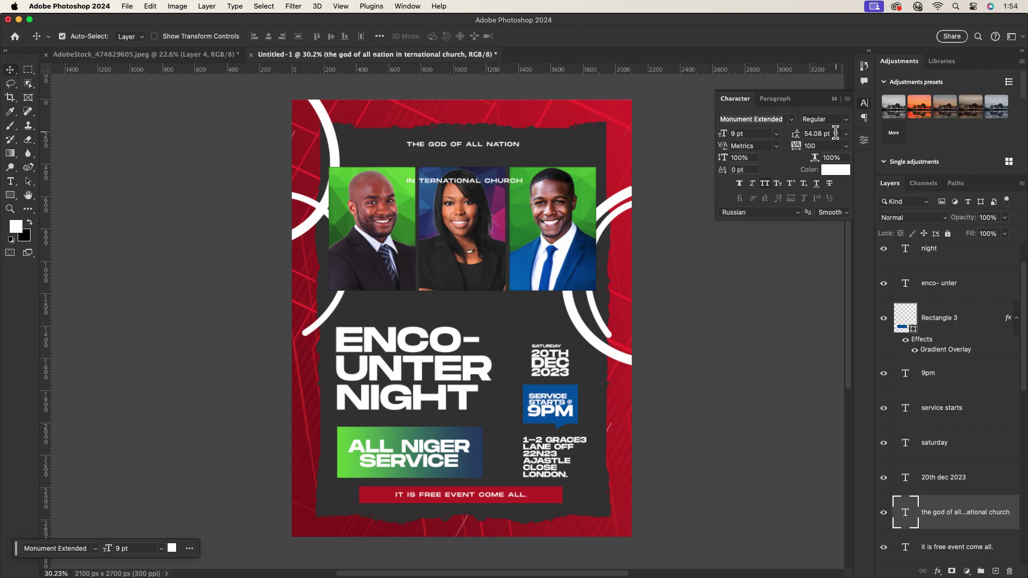
Set the church name to Auto leading and Bold, and remove the stray space in INTERNATIONAL.
{"action": "left_click", "coordinate": [845, 134]}
{"action": "left_click", "coordinate": [815, 144]}
{"action": "scroll", "coordinate": [479, 162], "scroll_direction": "up", "scroll_amount": 5}
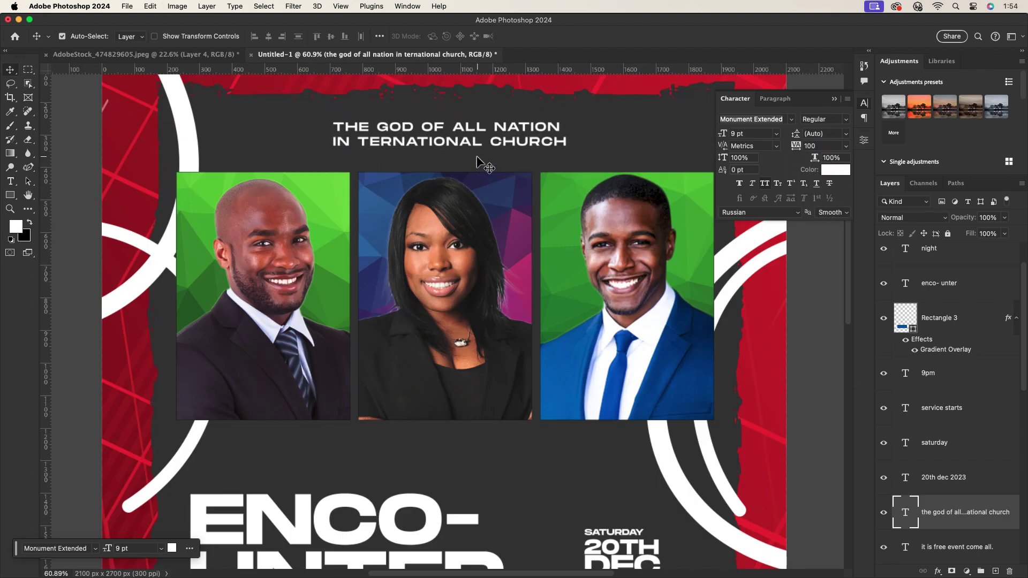
{"action": "left_click", "coordinate": [833, 136]}
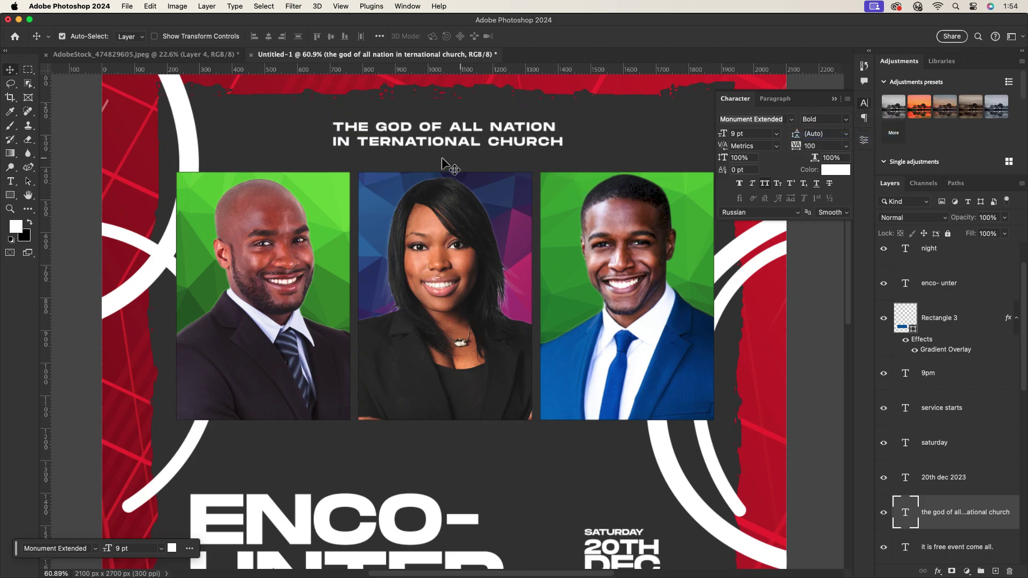
{"action": "double_click", "coordinate": [360, 140]}
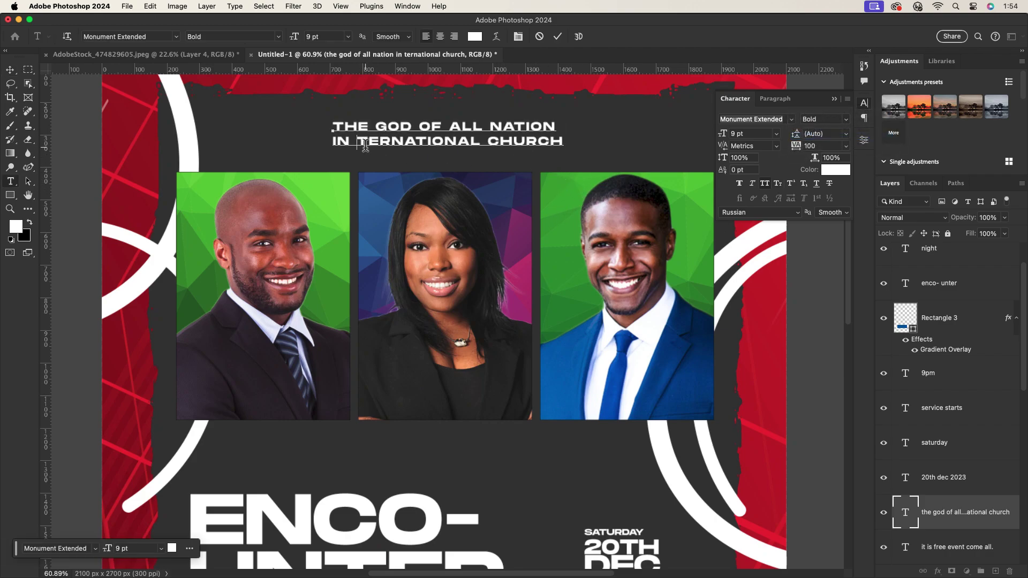
{"action": "key", "text": "BackSpace"}
{"action": "left_click", "coordinate": [558, 35]}
{"action": "key", "text": "v"}
{"action": "scroll", "coordinate": [444, 268], "scroll_direction": "down", "scroll_amount": 5}
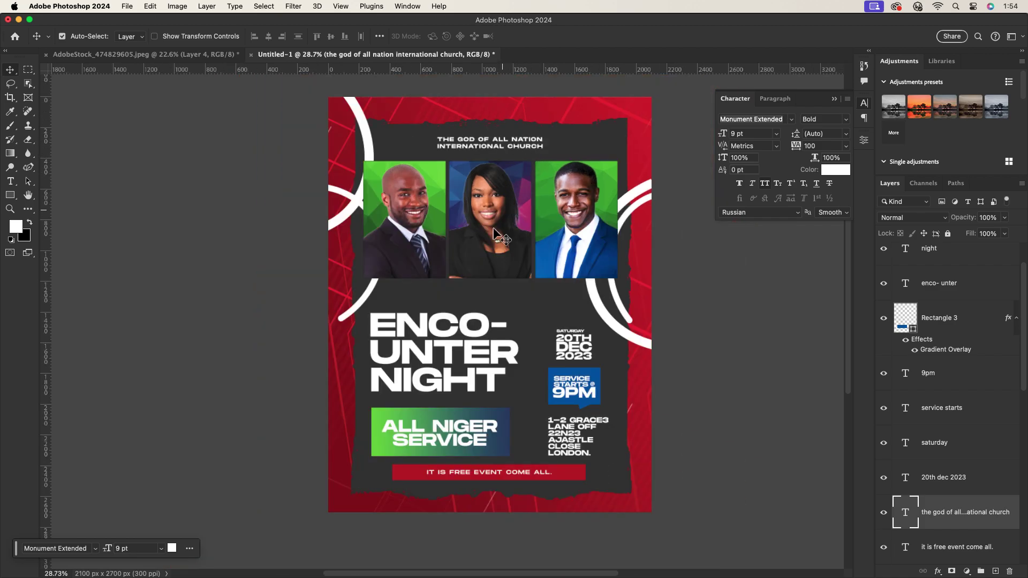
{"action": "scroll", "coordinate": [441, 292], "scroll_direction": "up", "scroll_amount": 5}
Copy the heading text down and rework it into the first minister's name caption under the first portrait.
{"action": "scroll", "coordinate": [454, 262], "scroll_direction": "down", "scroll_amount": 5}
{"action": "left_click_drag", "start_coordinate": [455, 143], "coordinate": [455, 305]}
{"action": "scroll", "coordinate": [456, 300], "scroll_direction": "up", "scroll_amount": 4}
{"action": "double_click", "coordinate": [456, 298]}
{"action": "type", "text": "EVE"}
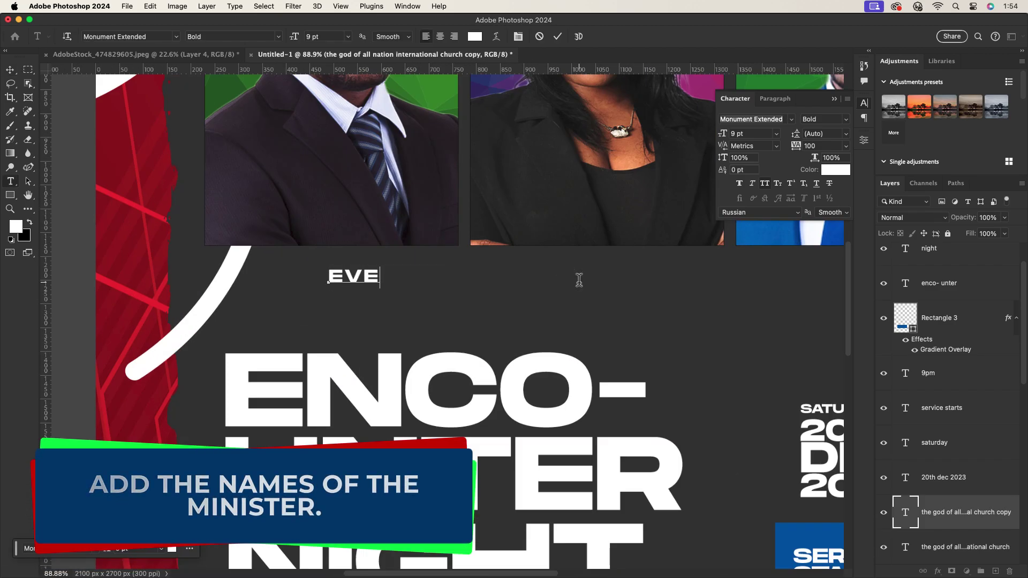
{"action": "key", "text": "BackSpace"}
{"action": "key", "text": "BackSpace"}
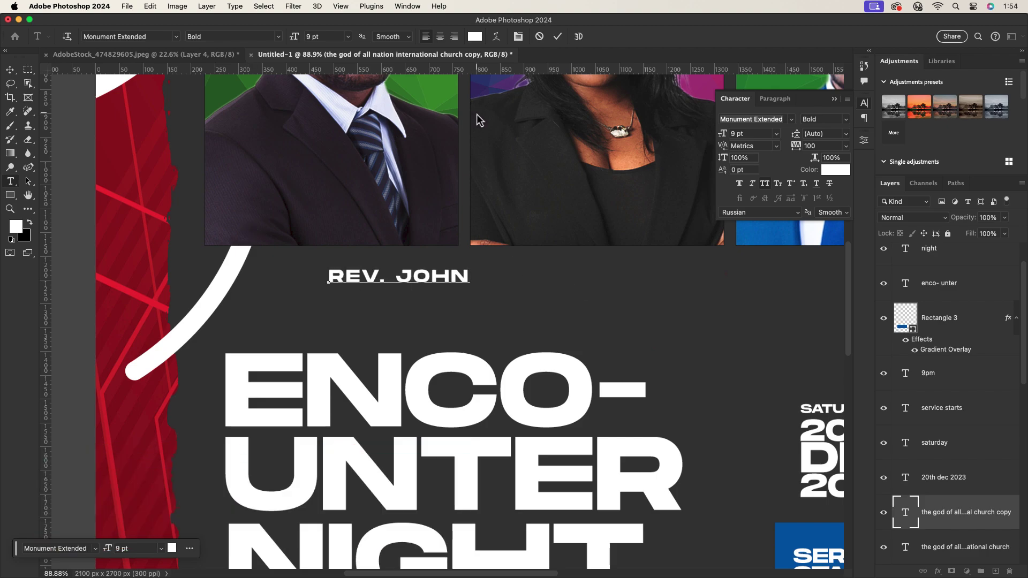
{"action": "left_click", "coordinate": [557, 36]}
{"action": "key", "text": "v"}
{"action": "left_click_drag", "start_coordinate": [421, 280], "coordinate": [354, 274]}
{"action": "double_click", "coordinate": [376, 262]}
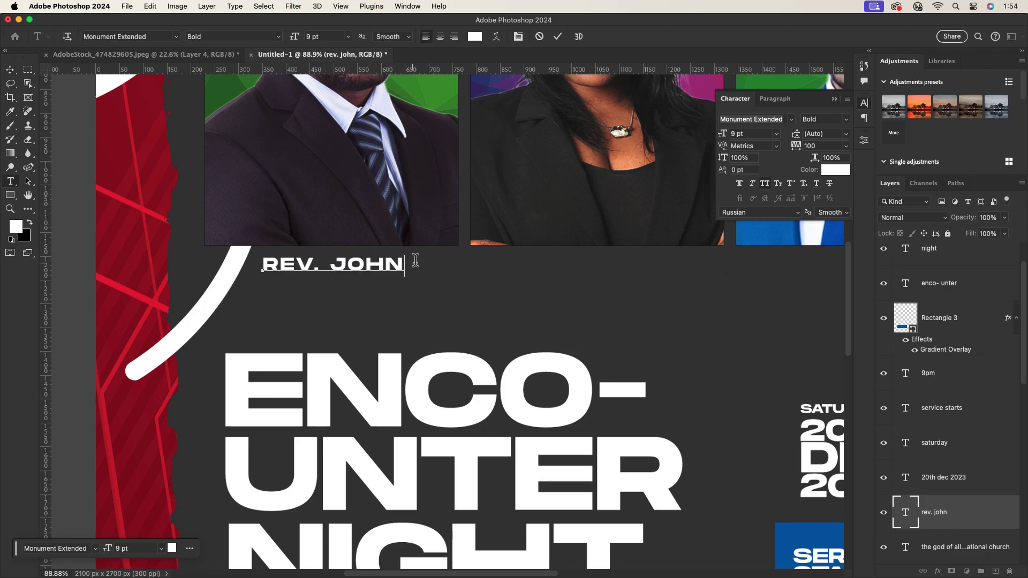
{"action": "left_click", "coordinate": [557, 36]}
{"action": "key", "text": "v"}
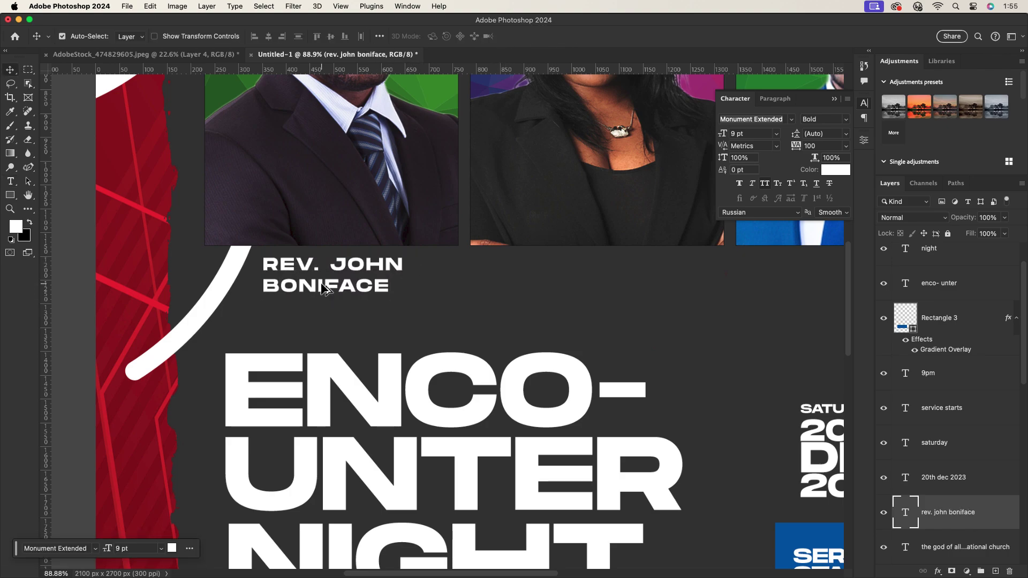
Duplicate the caption under the second portrait and retype it with the PST. title and that pastor's name.
{"action": "left_click_drag", "start_coordinate": [323, 289], "coordinate": [580, 289]}
{"action": "double_click", "coordinate": [569, 264]}
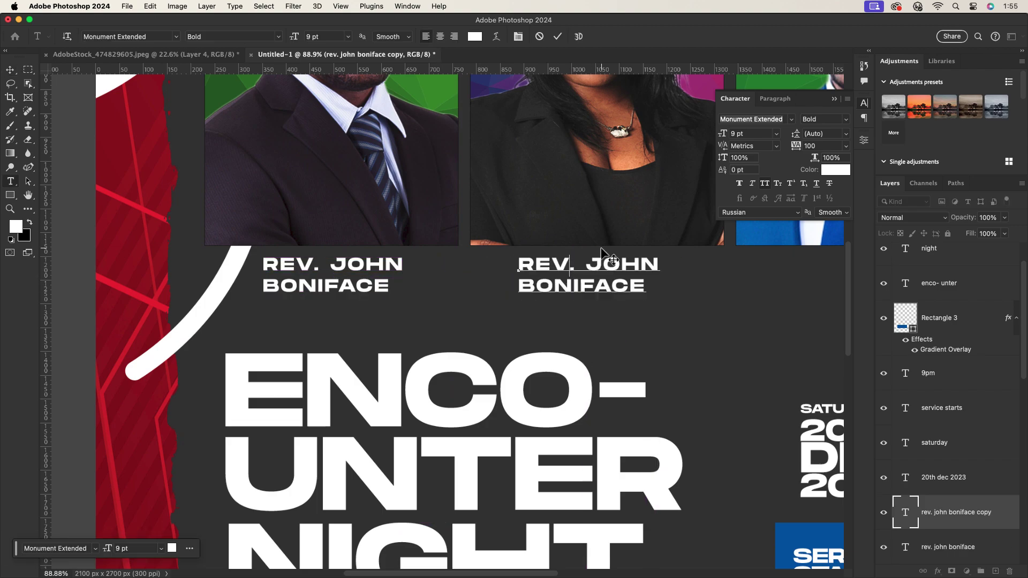
{"action": "key", "text": "BackSpace"}
{"action": "key", "text": "BackSpace"}
{"action": "key", "text": "BackSpace"}
{"action": "type", "text": "PST"}
{"action": "key", "text": "BackSpace"}
{"action": "key", "text": "BackSpace"}
{"action": "key", "text": "BackSpace"}
{"action": "key", "text": "BackSpace"}
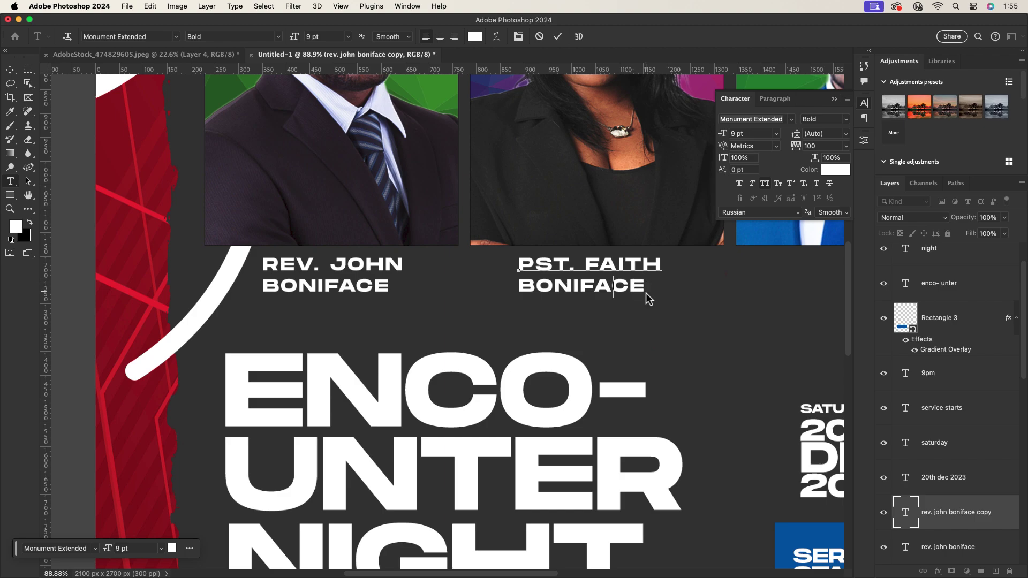
{"action": "left_click", "coordinate": [646, 289]}
{"action": "key", "text": "BackSpace"}
{"action": "key", "text": "BackSpace"}
{"action": "key", "text": "BackSpace"}
{"action": "key", "text": "BackSpace"}
{"action": "key", "text": "BackSpace"}
{"action": "key", "text": "BackSpace"}
{"action": "key", "text": "BackSpace"}
{"action": "key", "text": "BackSpace"}
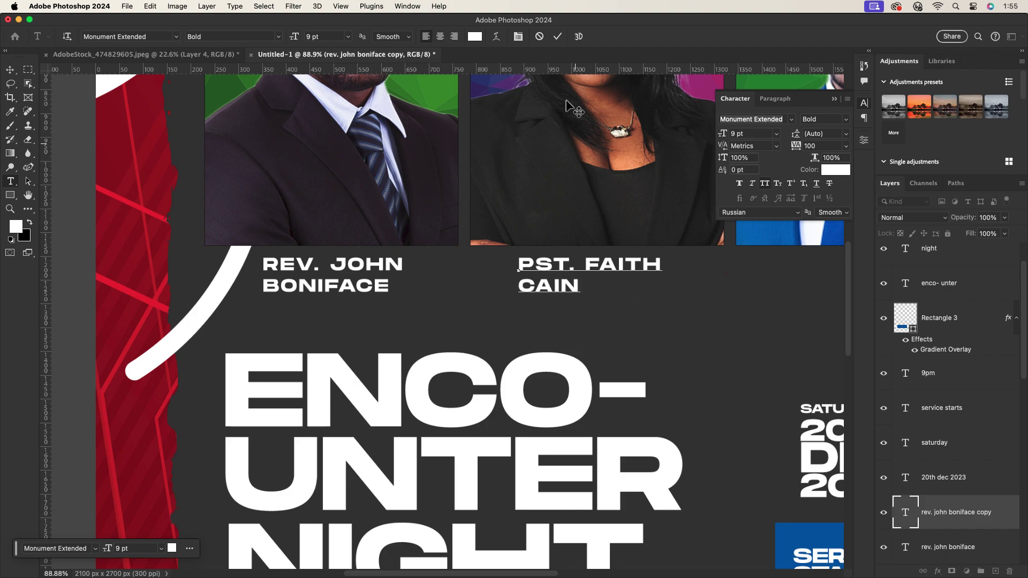
{"action": "key", "text": "ctrl+Return"}
{"action": "scroll", "coordinate": [609, 294], "scroll_direction": "down", "scroll_amount": 5}
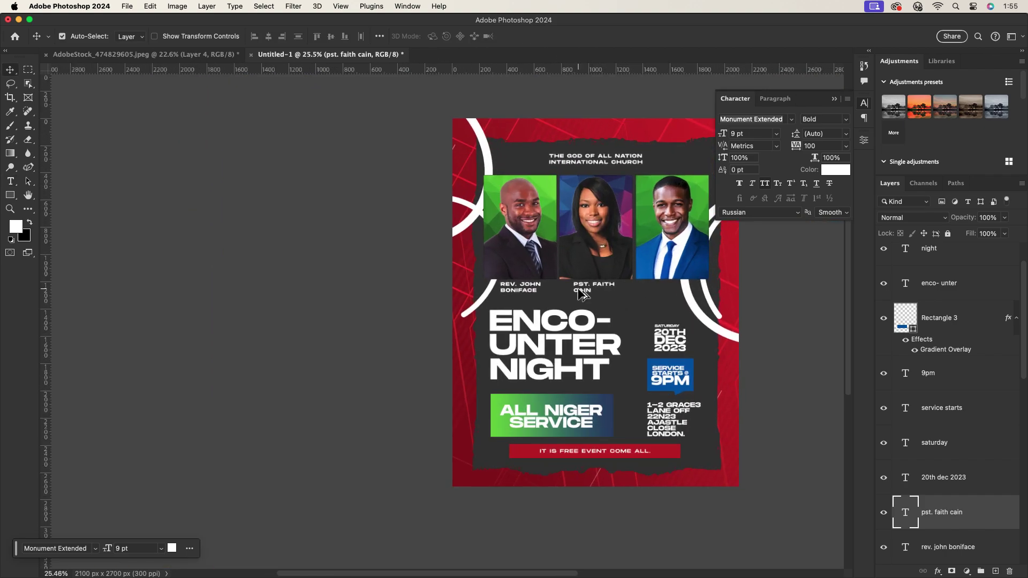
Duplicate it under the third portrait and retype it with the REV. title and that minister's name.
{"action": "left_click_drag", "start_coordinate": [580, 294], "coordinate": [651, 295]}
{"action": "scroll", "coordinate": [702, 295], "scroll_direction": "up", "scroll_amount": 3}
{"action": "double_click", "coordinate": [641, 279]}
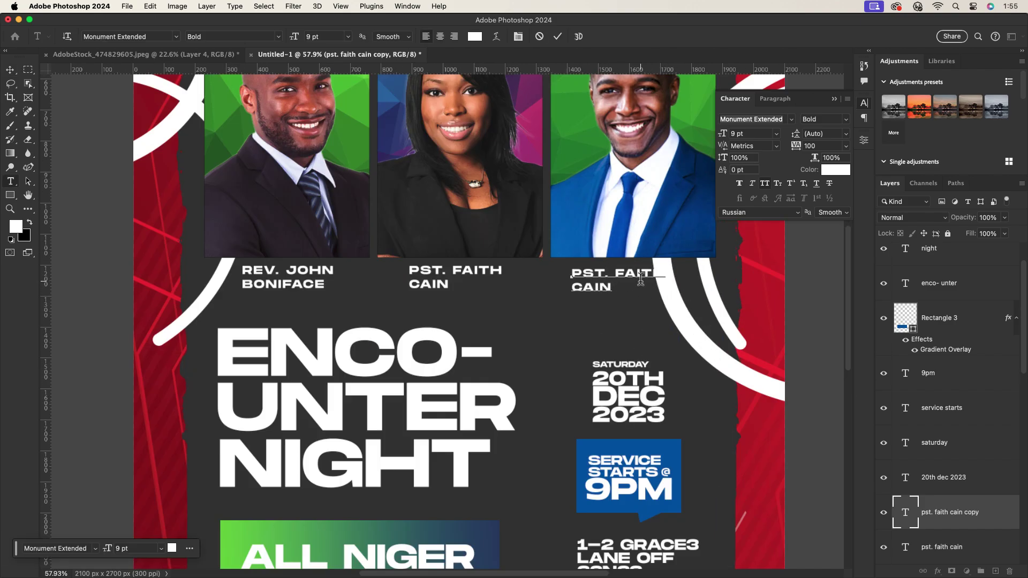
{"action": "key", "text": "BackSpace"}
{"action": "key", "text": "BackSpace"}
{"action": "key", "text": "BackSpace"}
{"action": "type", "text": "REV"}
{"action": "double_click", "coordinate": [619, 287]}
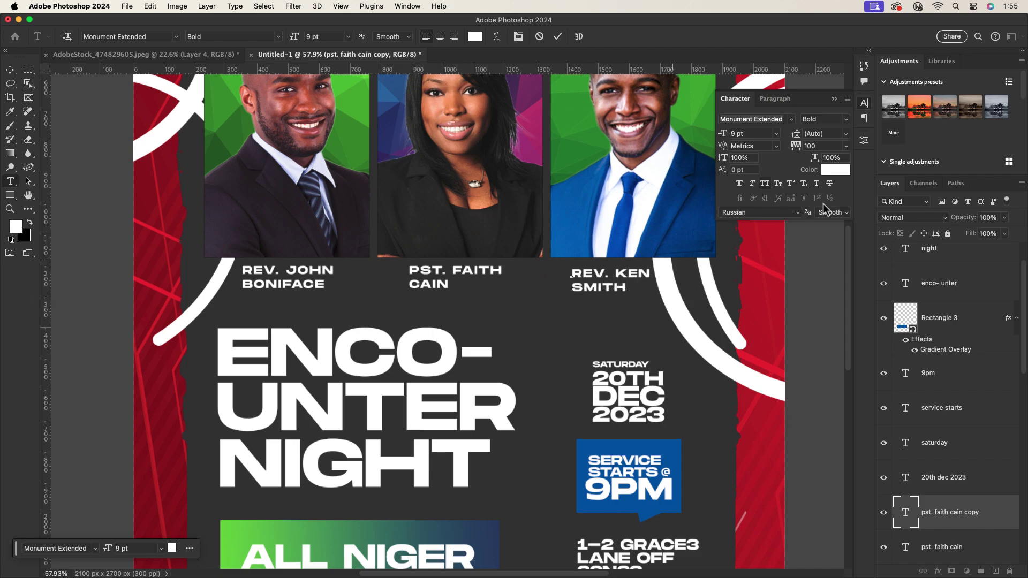
{"action": "key", "text": "super+Return"}
{"action": "scroll", "coordinate": [551, 293], "scroll_direction": "down", "scroll_amount": 5}
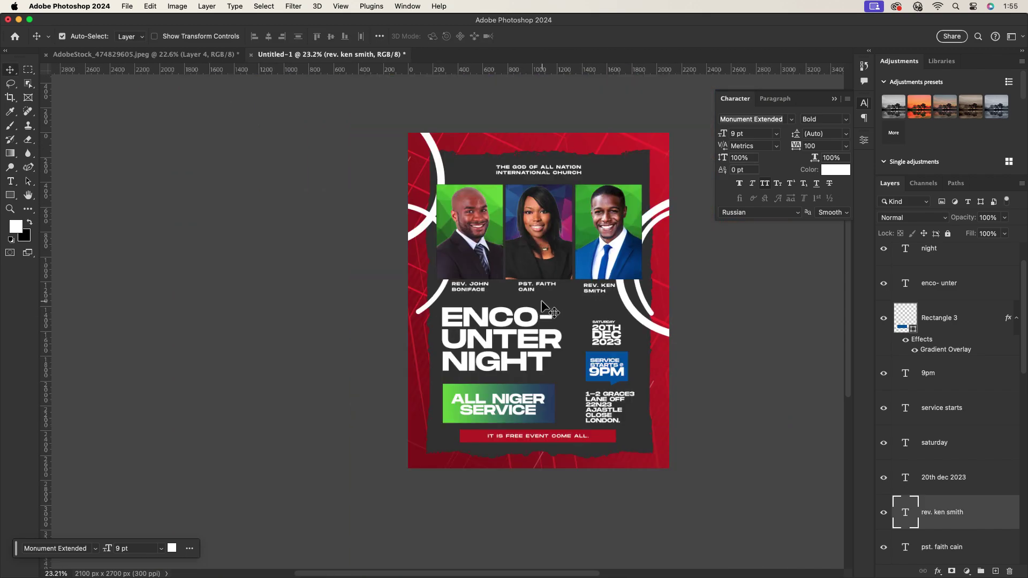
{"action": "scroll", "coordinate": [557, 292], "scroll_direction": "up", "scroll_amount": 4}
{"action": "scroll", "coordinate": [560, 292], "scroll_direction": "down", "scroll_amount": 4}
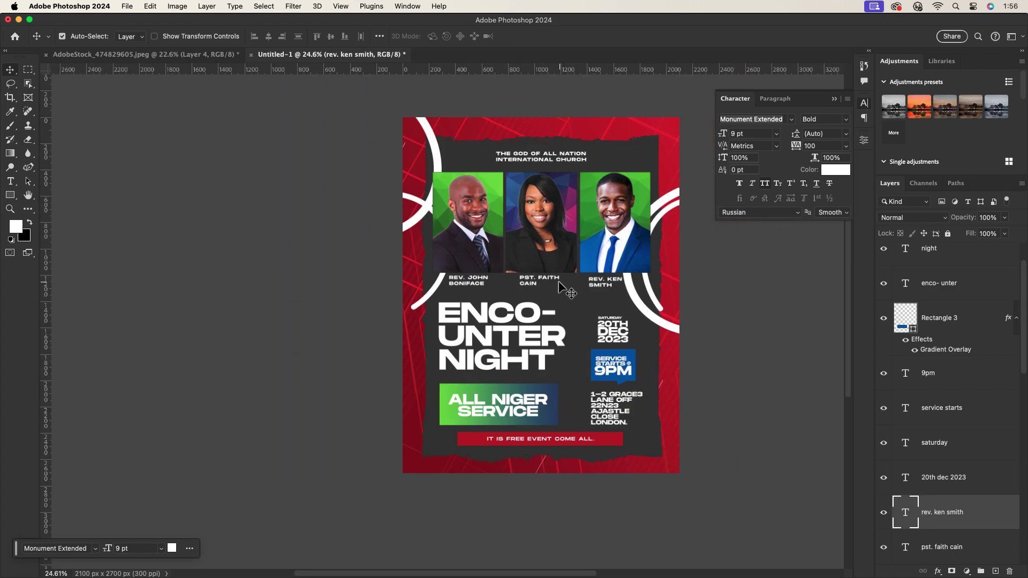
{"action": "scroll", "coordinate": [567, 289], "scroll_direction": "up", "scroll_amount": 4}
Nudge the ENCO-UNTER and NIGHT headline text slightly down.
{"action": "scroll", "coordinate": [514, 332], "scroll_direction": "down", "scroll_amount": 2}
{"action": "left_click_drag", "start_coordinate": [514, 332], "coordinate": [515, 336]}
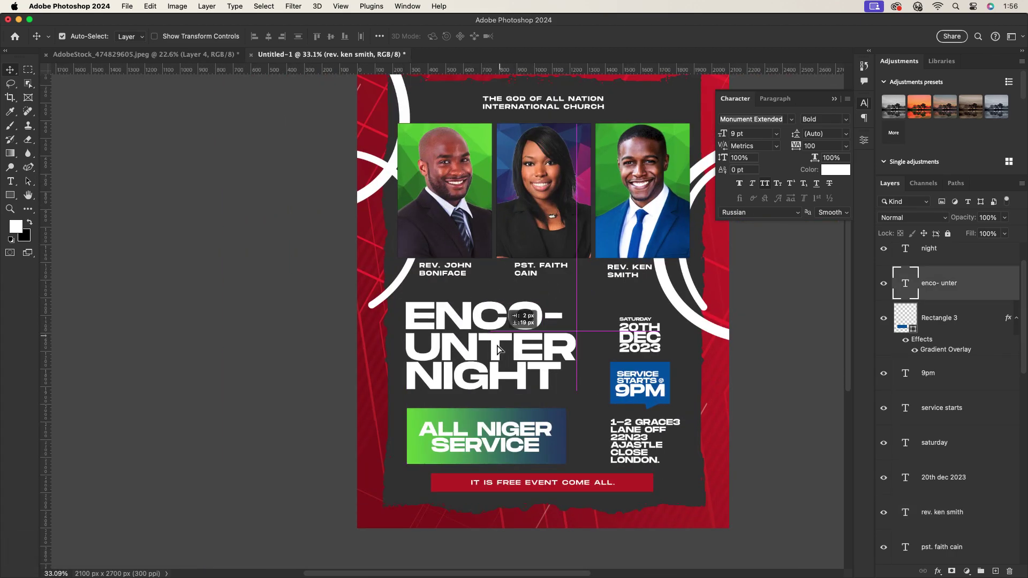
{"action": "left_click_drag", "start_coordinate": [490, 375], "coordinate": [492, 382]}
{"action": "left_click_drag", "start_coordinate": [536, 345], "coordinate": [537, 352]}
{"action": "scroll", "coordinate": [579, 351], "scroll_direction": "up", "scroll_amount": 1}
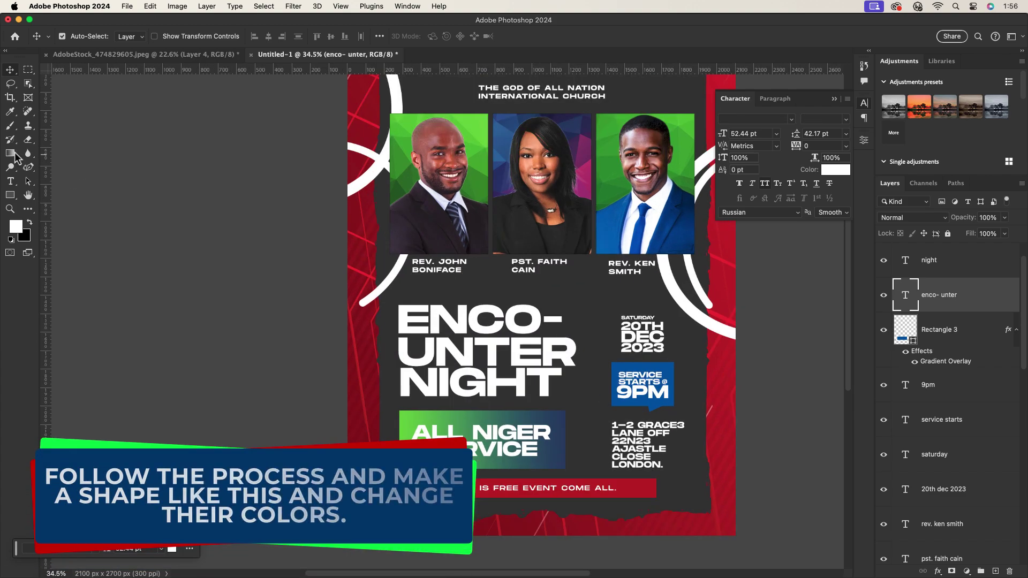
Draw a thin rectangle bar beneath the name captions with white fill and a 5 px stroke.
{"action": "left_click", "coordinate": [10, 194]}
{"action": "left_click", "coordinate": [48, 194]}
{"action": "left_click_drag", "start_coordinate": [423, 282], "coordinate": [647, 283]}
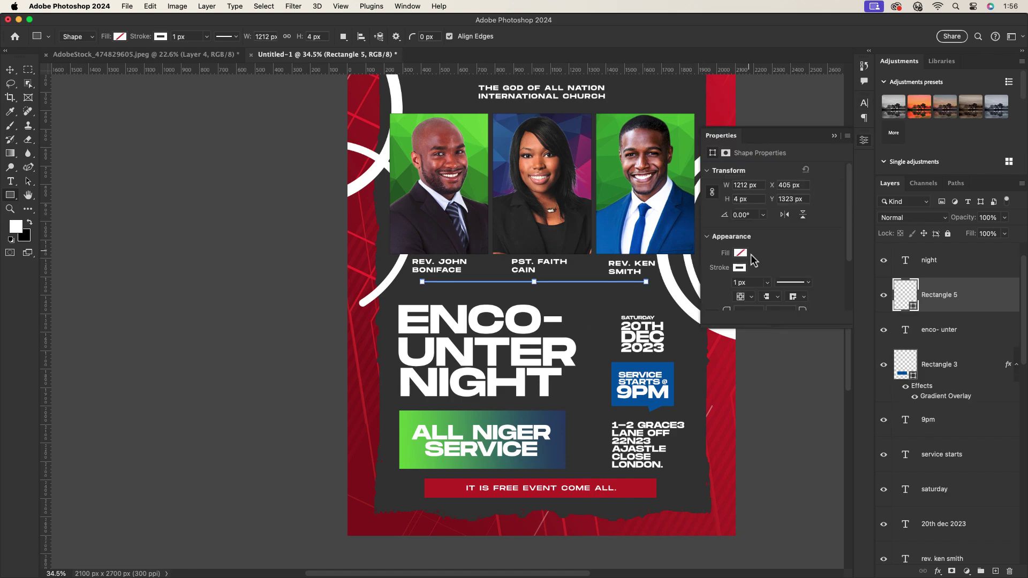
{"action": "key", "text": "v"}
{"action": "scroll", "coordinate": [589, 300], "scroll_direction": "up", "scroll_amount": 5}
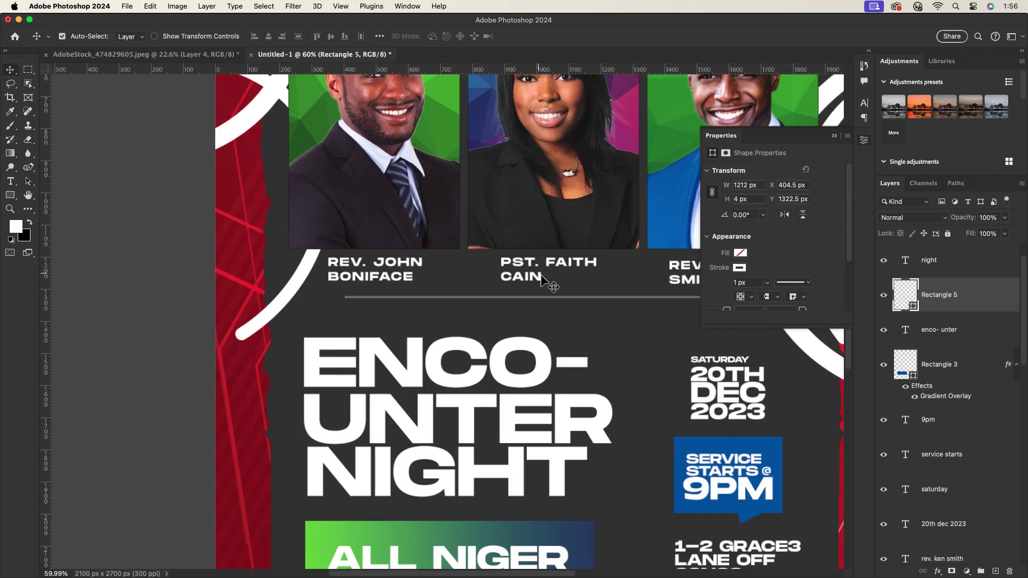
{"action": "left_click", "coordinate": [740, 253]}
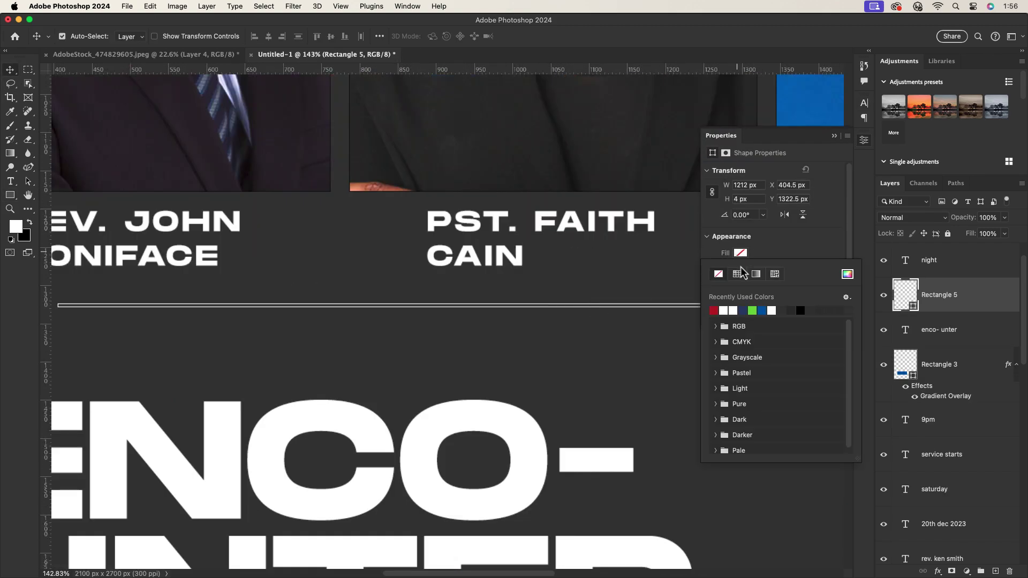
{"action": "left_click", "coordinate": [728, 310]}
{"action": "scroll", "coordinate": [620, 291], "scroll_direction": "down", "scroll_amount": 4}
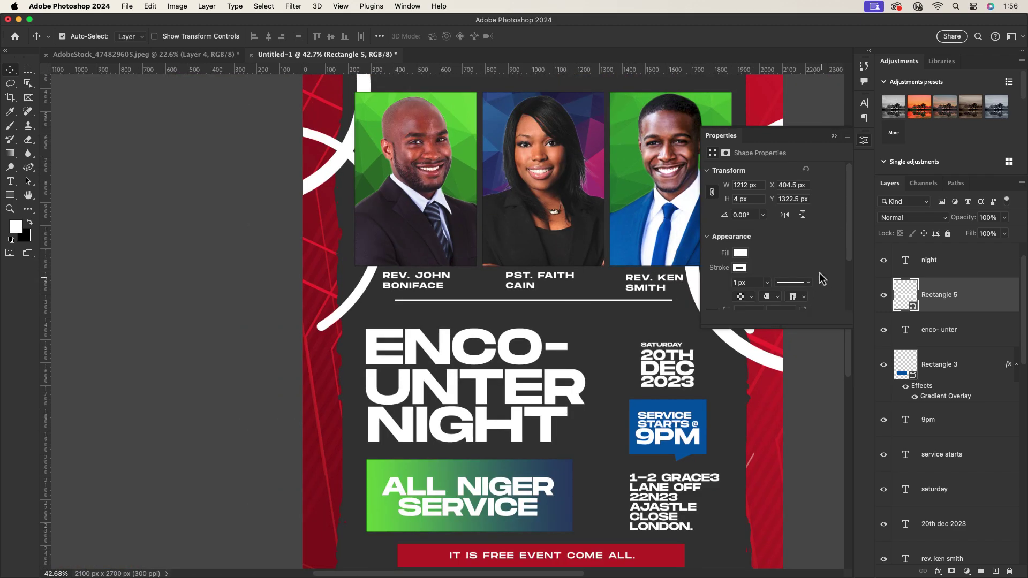
{"action": "scroll", "coordinate": [522, 313], "scroll_direction": "up", "scroll_amount": 1}
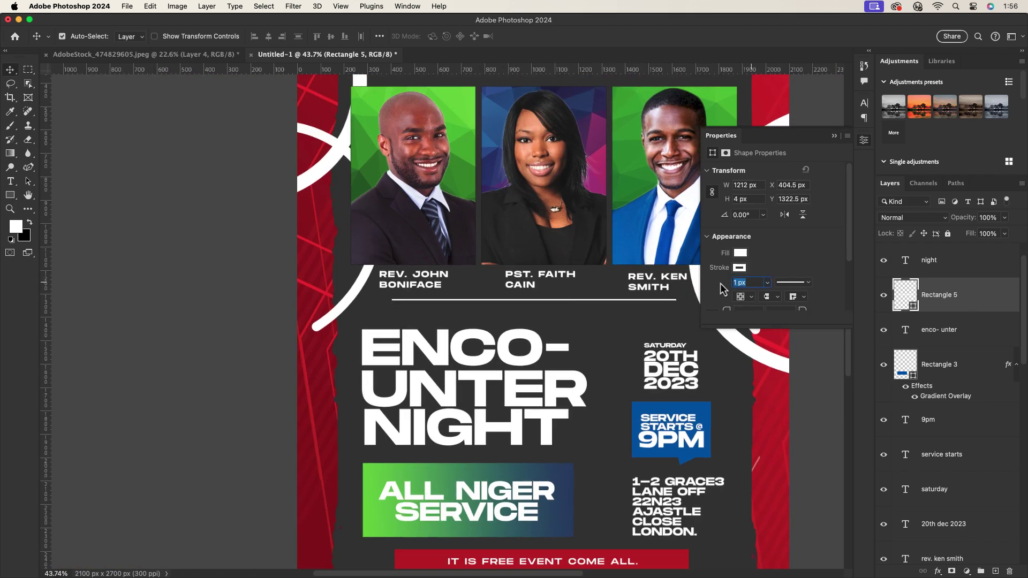
{"action": "type", "text": "5"}
{"action": "key", "text": "Return"}
Shift the white line right to centre it under the captions.
{"action": "scroll", "coordinate": [536, 313], "scroll_direction": "down", "scroll_amount": 1}
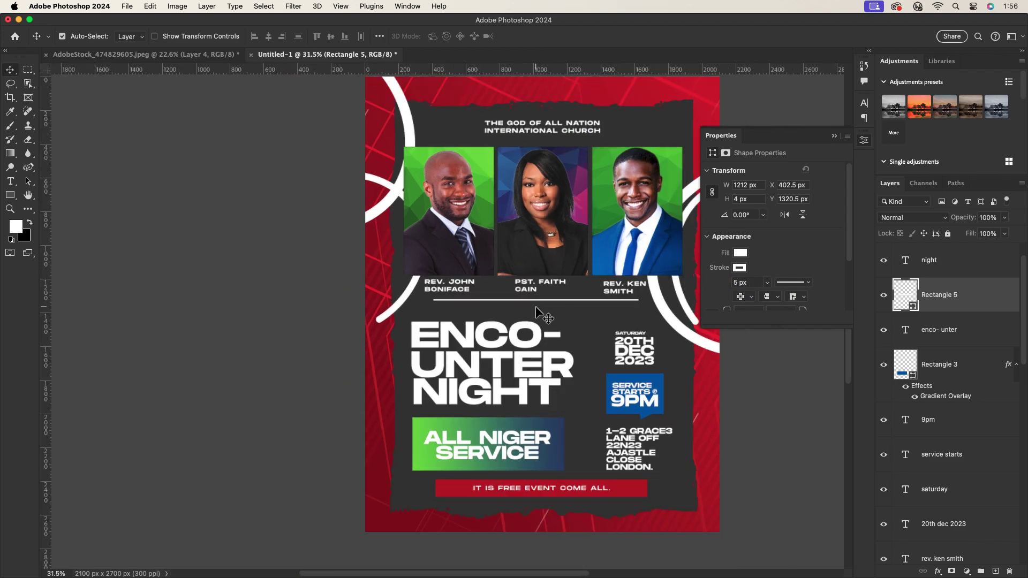
{"action": "scroll", "coordinate": [536, 313], "scroll_direction": "up", "scroll_amount": 3}
{"action": "scroll", "coordinate": [549, 303], "scroll_direction": "down", "scroll_amount": 1}
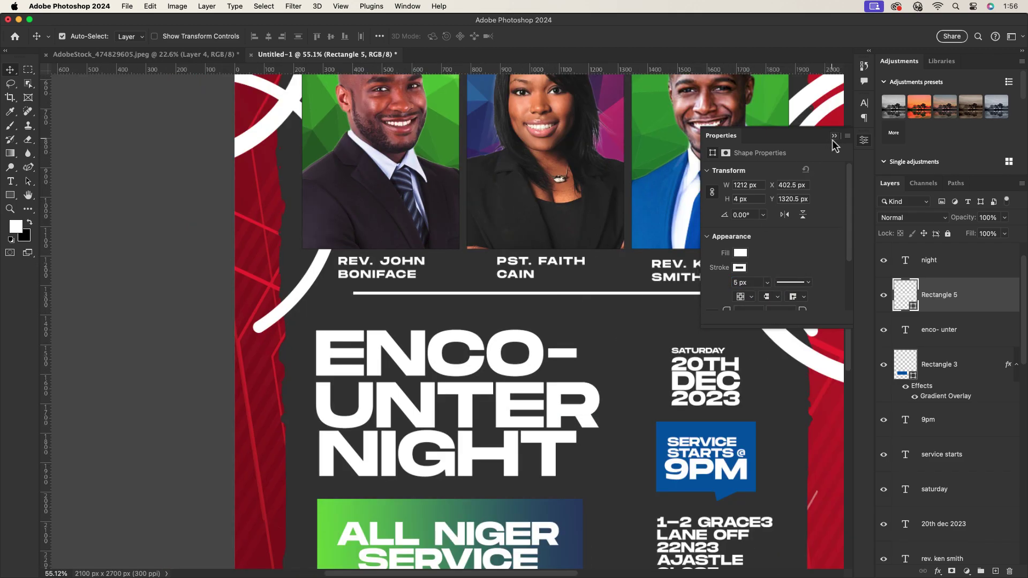
{"action": "left_click_drag", "start_coordinate": [515, 298], "coordinate": [524, 307]}
{"action": "left_click", "coordinate": [526, 300]}
{"action": "left_click", "coordinate": [525, 294]}
Convert the second and third line copies into smart objects.
{"action": "scroll", "coordinate": [557, 318], "scroll_direction": "up", "scroll_amount": 2}
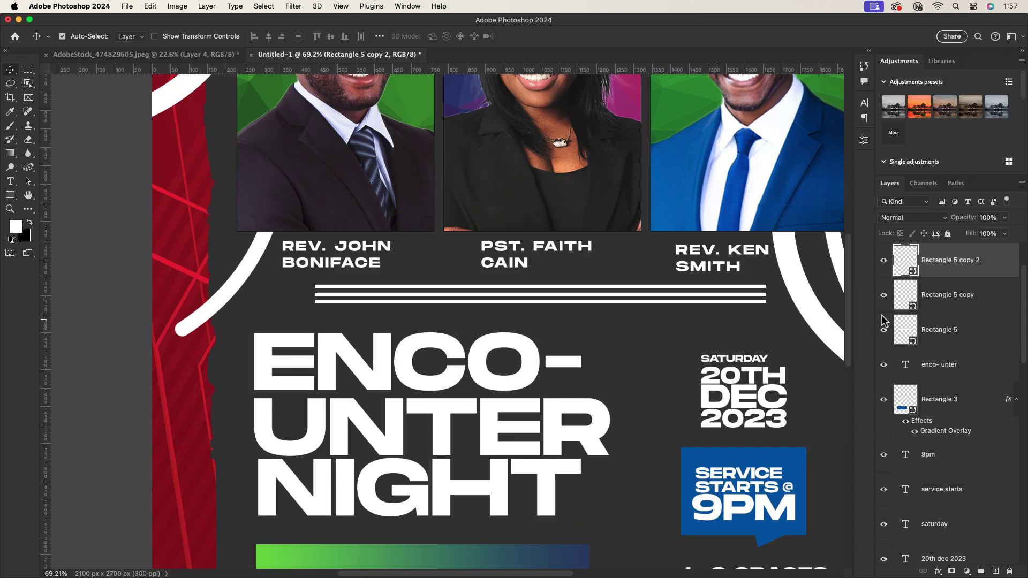
{"action": "right_click", "coordinate": [997, 274]}
{"action": "left_click", "coordinate": [975, 281]}
{"action": "right_click", "coordinate": [969, 294]}
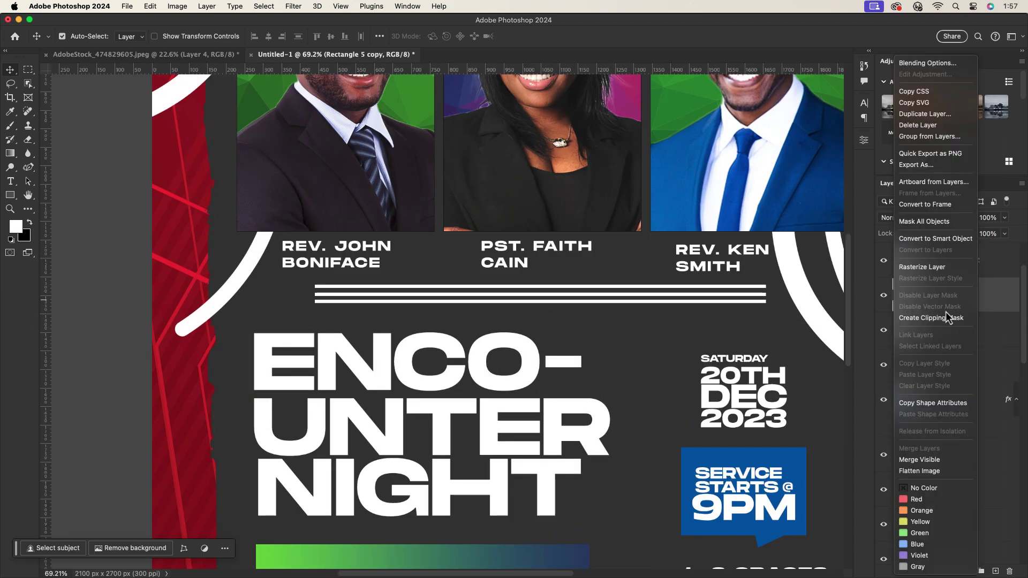
{"action": "left_click", "coordinate": [946, 311]}
{"action": "right_click", "coordinate": [974, 339]}
{"action": "left_click", "coordinate": [937, 239]}
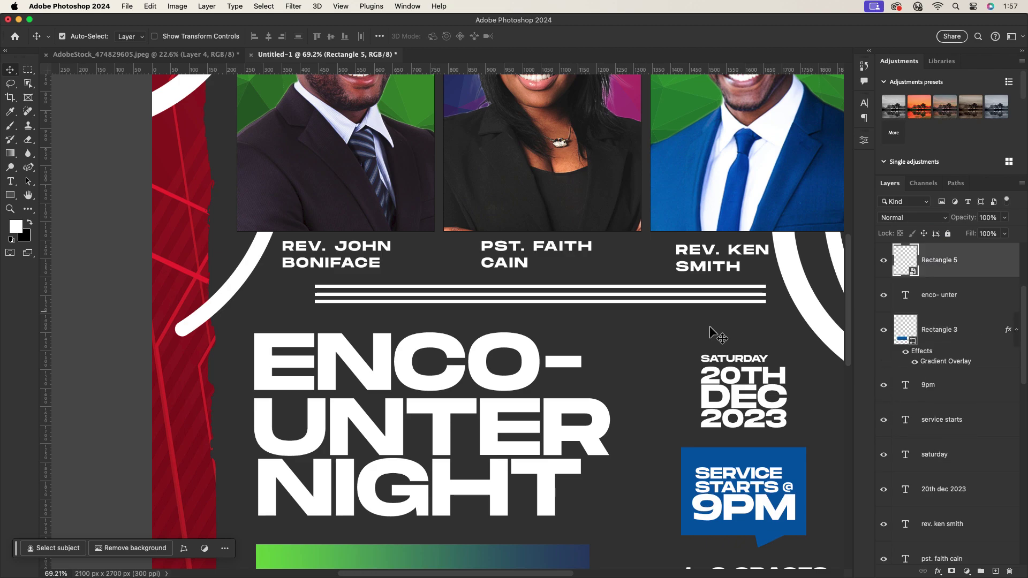
{"action": "scroll", "coordinate": [714, 335], "scroll_direction": "down", "scroll_amount": 3}
{"action": "scroll", "coordinate": [913, 328], "scroll_direction": "up", "scroll_amount": 3}
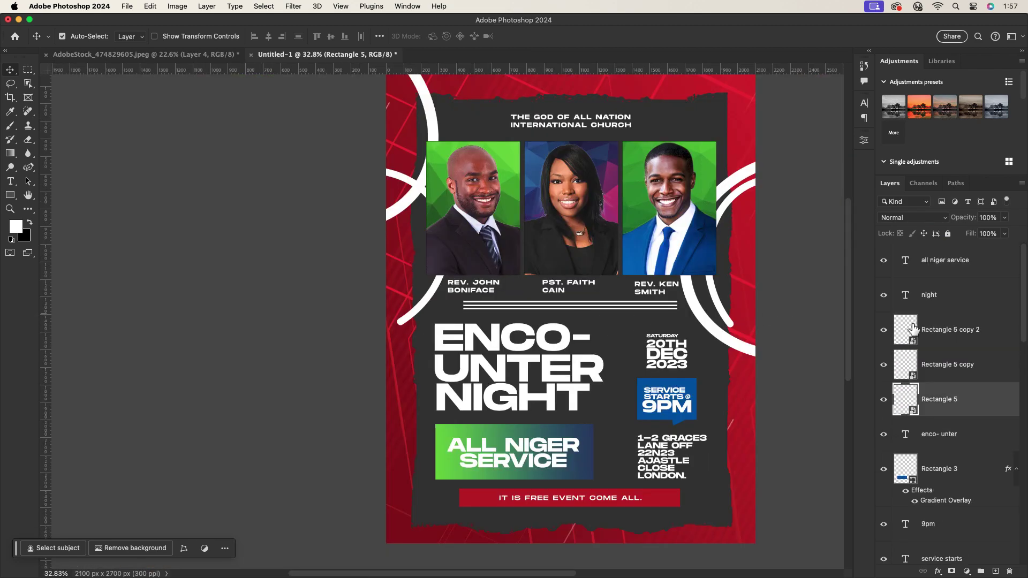
{"action": "double_click", "coordinate": [978, 402]}
Give the first divider line a green Color Overlay sampled from the portrait backgrounds.
{"action": "left_click_drag", "start_coordinate": [670, 173], "coordinate": [819, 187]}
{"action": "left_click", "coordinate": [728, 349]}
{"action": "left_click", "coordinate": [961, 246]}
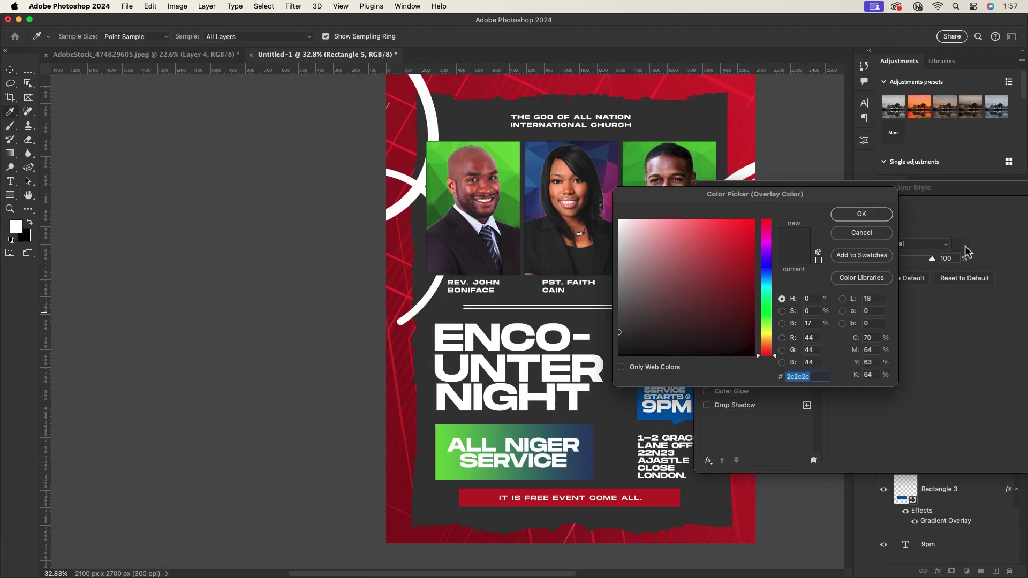
{"action": "left_click", "coordinate": [451, 426]}
{"action": "left_click", "coordinate": [862, 214]}
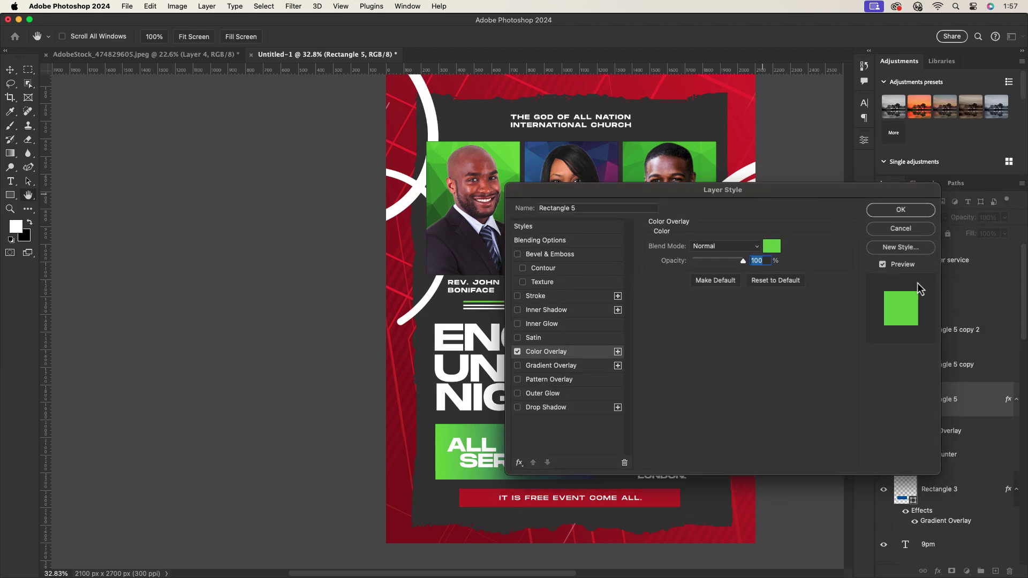
{"action": "left_click", "coordinate": [901, 210]}
Give the second divider line a bright blue Color Overlay.
{"action": "double_click", "coordinate": [993, 366]}
{"action": "left_click", "coordinate": [536, 353]}
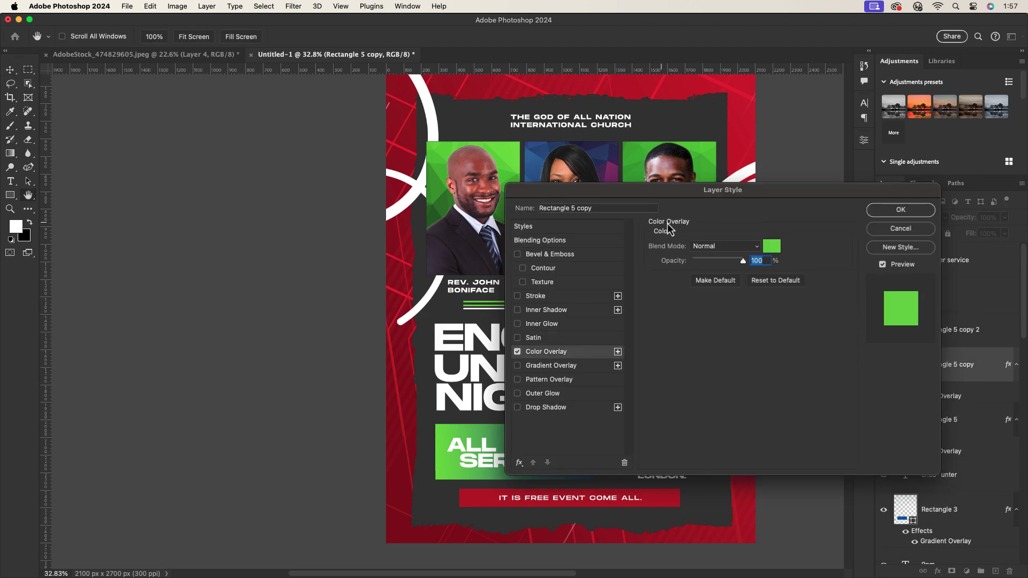
{"action": "left_click", "coordinate": [772, 245]}
{"action": "left_click_drag", "start_coordinate": [578, 197], "coordinate": [775, 354]}
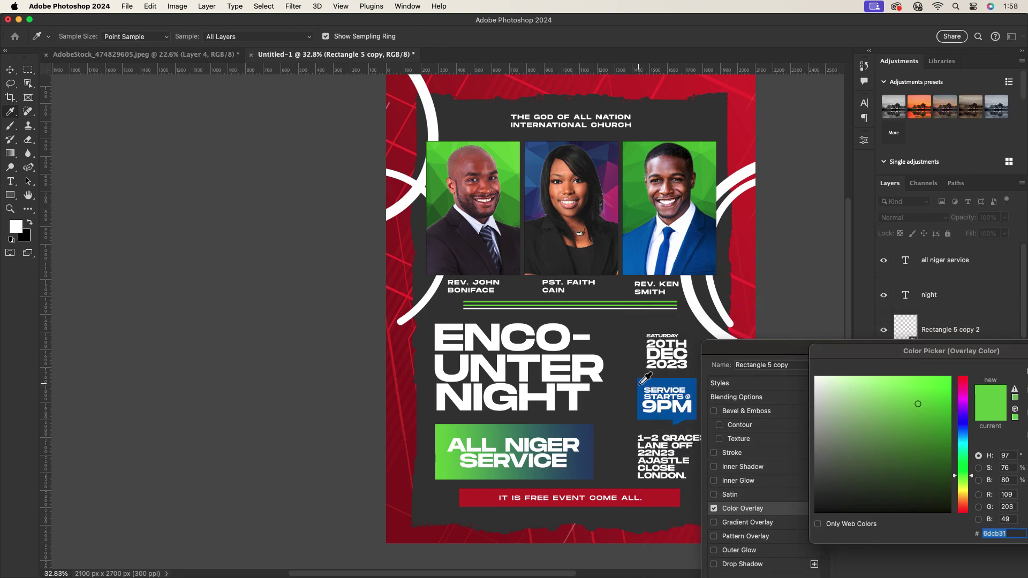
{"action": "left_click", "coordinate": [642, 384]}
{"action": "left_click", "coordinate": [948, 399]}
{"action": "left_click_drag", "start_coordinate": [851, 352], "coordinate": [627, 299]}
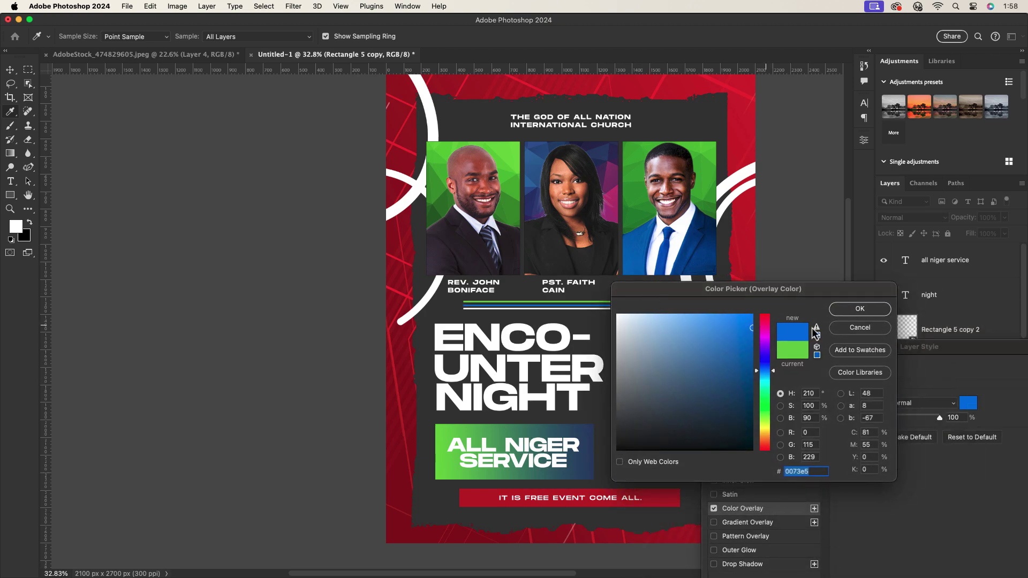
{"action": "left_click", "coordinate": [856, 308]}
{"action": "left_click_drag", "start_coordinate": [856, 348], "coordinate": [786, 250]}
{"action": "left_click", "coordinate": [1023, 271]}
Give the third divider line a red Color Overlay sampled from the bottom banner.
{"action": "double_click", "coordinate": [904, 371]}
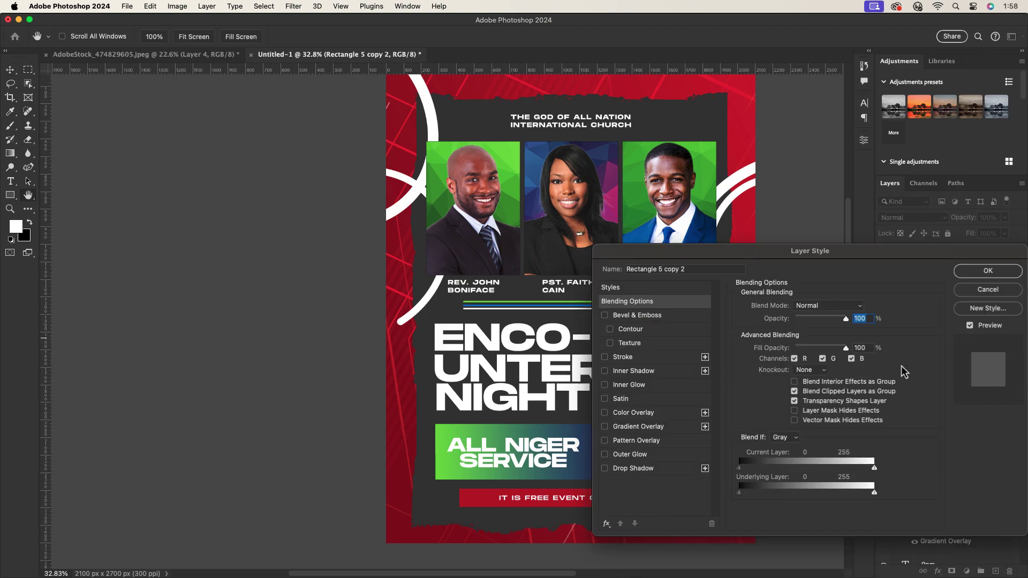
{"action": "left_click", "coordinate": [634, 413]}
{"action": "left_click", "coordinate": [858, 306]}
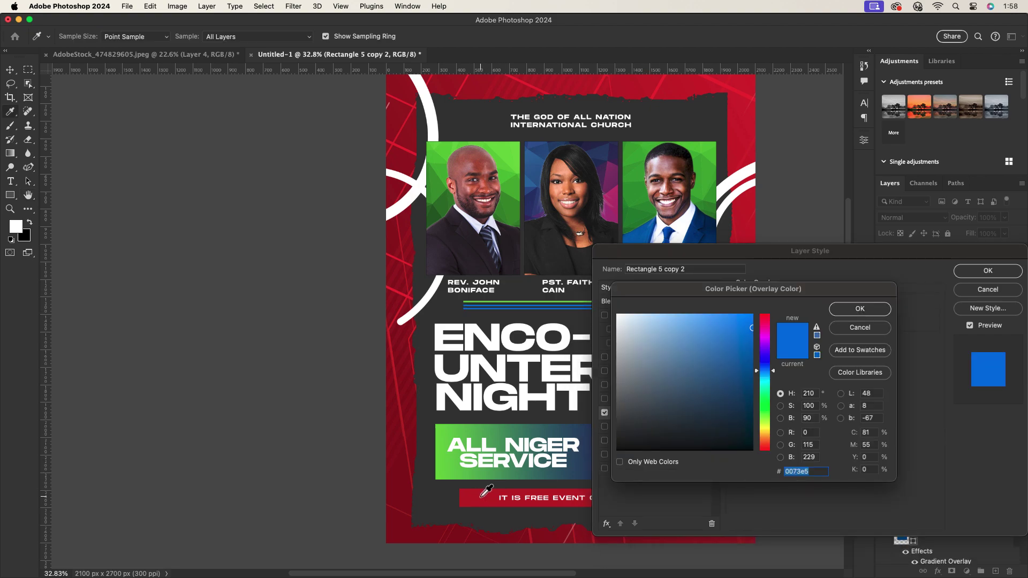
{"action": "left_click", "coordinate": [484, 496]}
{"action": "left_click", "coordinate": [856, 305]}
{"action": "left_click", "coordinate": [987, 271]}
Collapse the effects lists of the three Rectangle 5 divider layers.
{"action": "scroll", "coordinate": [564, 308], "scroll_direction": "up", "scroll_amount": 3, "text": "alt"}
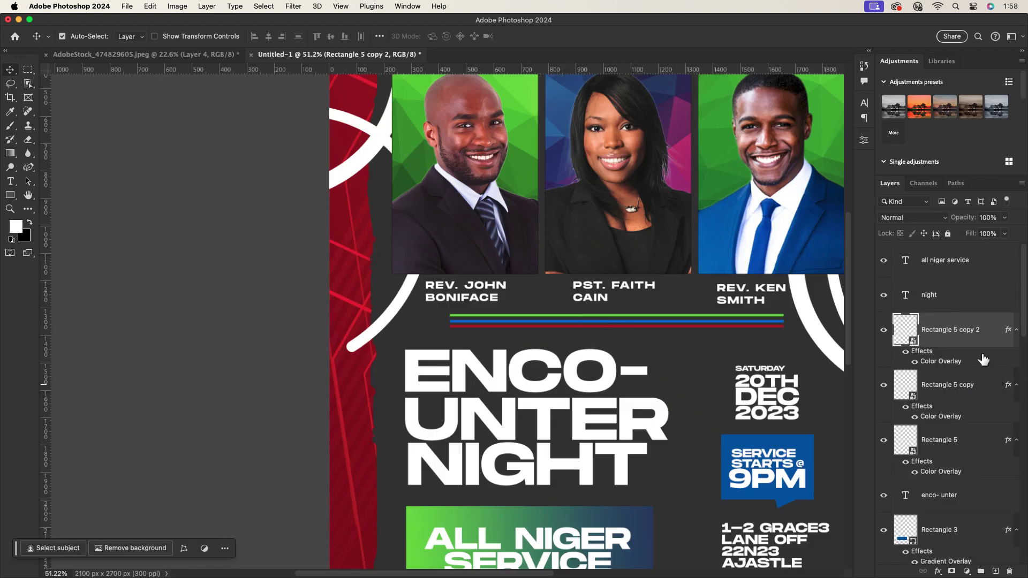
{"action": "scroll", "coordinate": [964, 348], "scroll_direction": "down", "scroll_amount": 10}
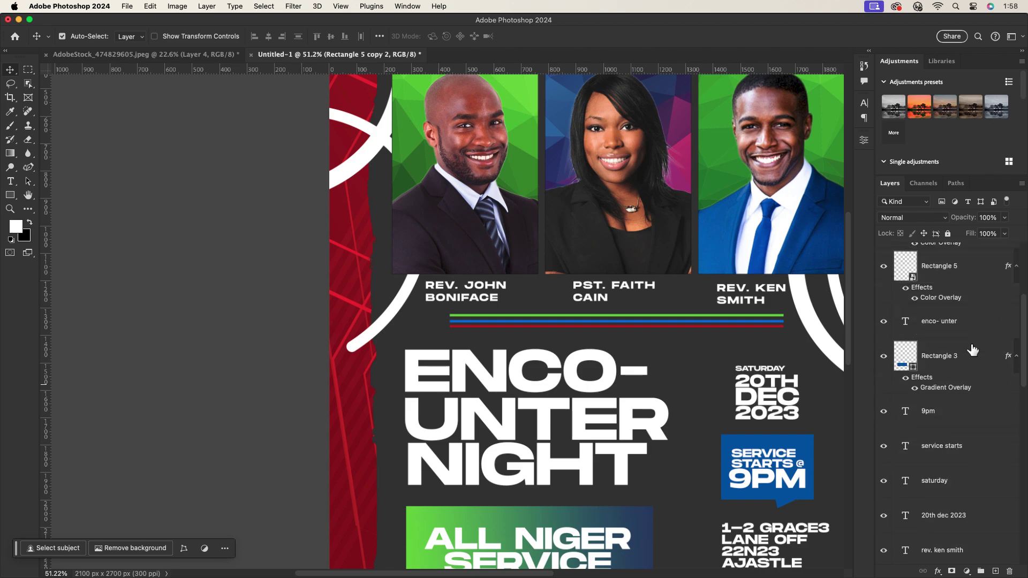
{"action": "left_click", "coordinate": [720, 334]}
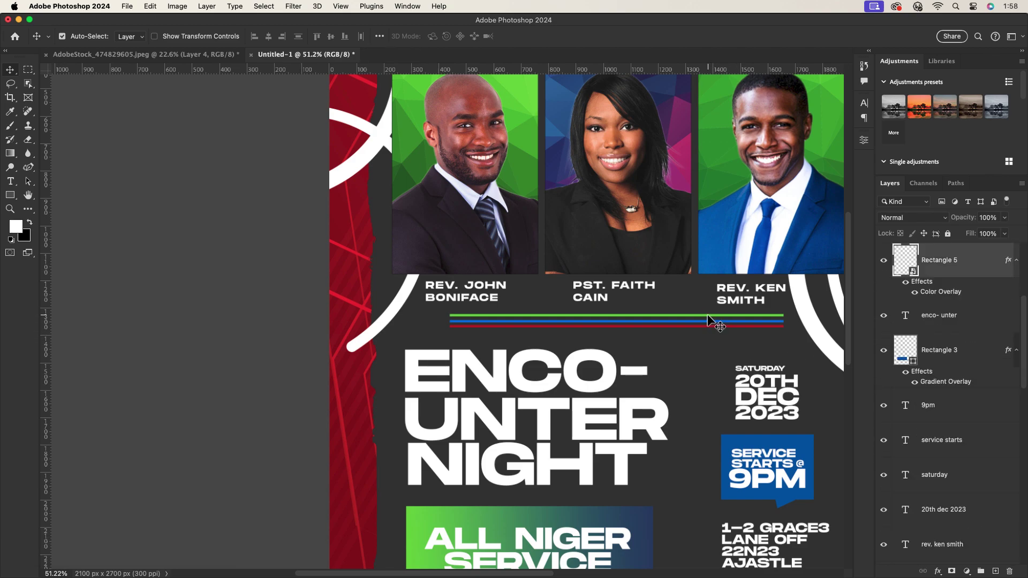
{"action": "left_click", "coordinate": [718, 326]}
{"action": "left_click", "coordinate": [1016, 330]}
{"action": "left_click", "coordinate": [1016, 365]}
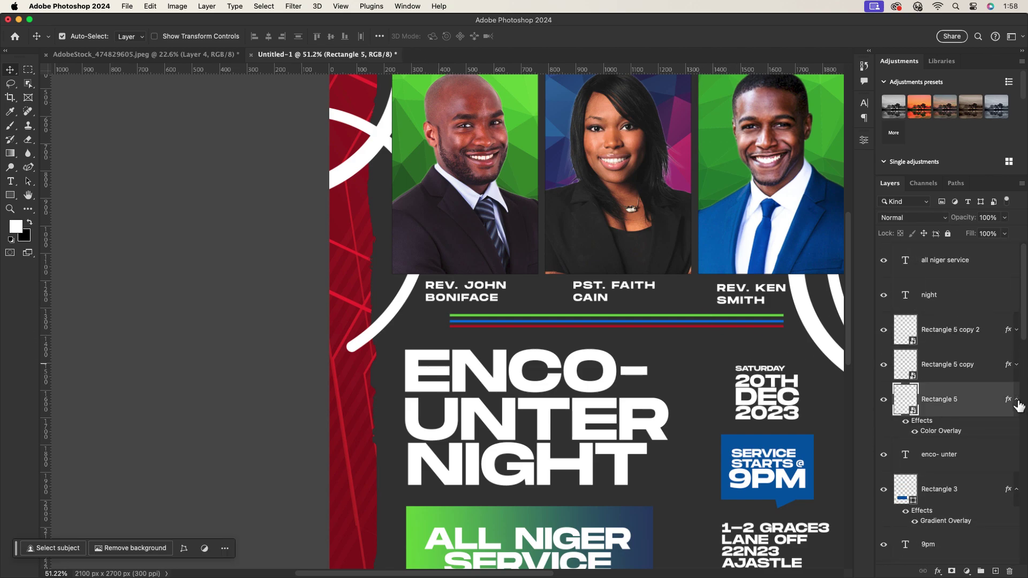
{"action": "left_click", "coordinate": [1016, 399]}
Merge the three dividers into one smart object, move it to the top, and rasterize it.
{"action": "left_click", "coordinate": [958, 335], "text": "shift"}
{"action": "right_click", "coordinate": [958, 335]}
{"action": "left_click", "coordinate": [921, 177]}
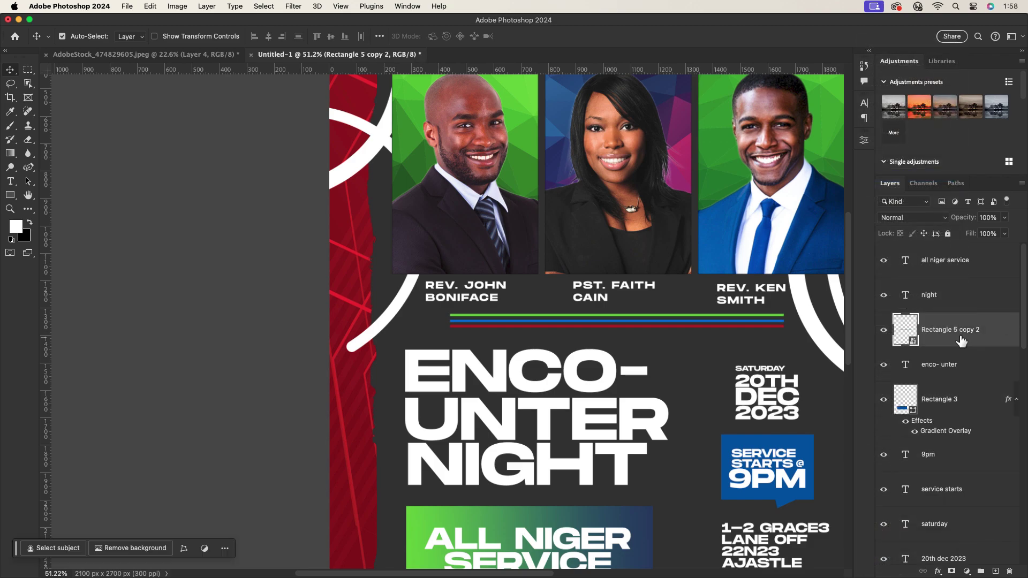
{"action": "left_click_drag", "start_coordinate": [966, 334], "coordinate": [959, 261]}
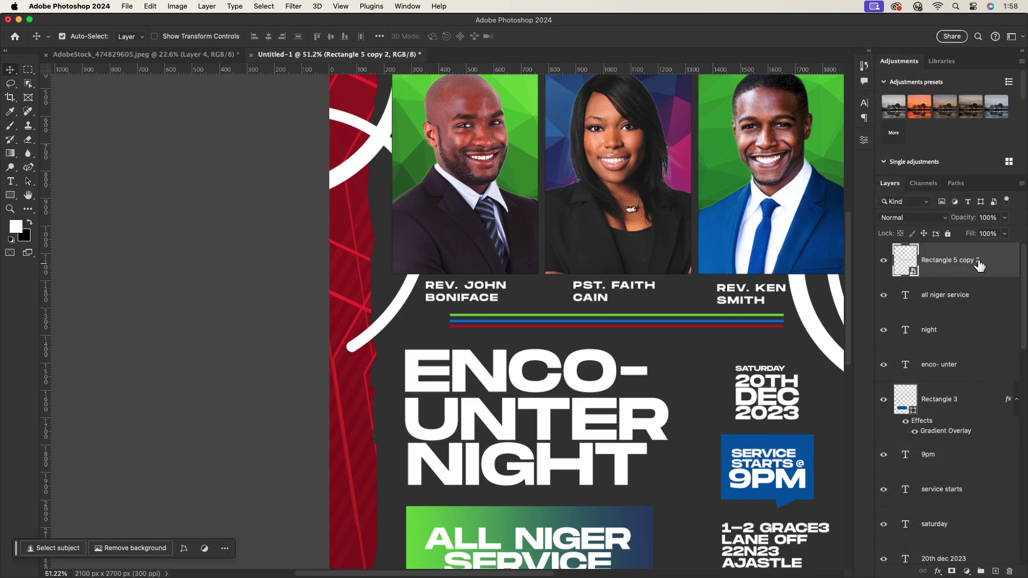
{"action": "right_click", "coordinate": [959, 261]}
{"action": "left_click", "coordinate": [928, 297]}
Cut a small elliptical selection out of the middle of the divider lines.
{"action": "left_click", "coordinate": [28, 71]}
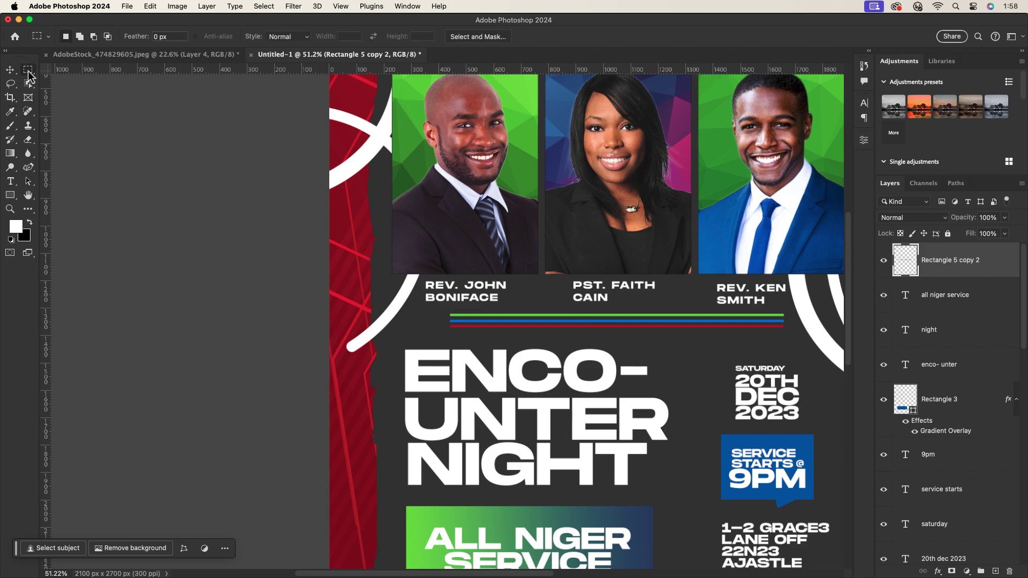
{"action": "right_click", "coordinate": [30, 70]}
{"action": "left_click", "coordinate": [75, 79]}
{"action": "left_click_drag", "start_coordinate": [597, 310], "coordinate": [638, 335]}
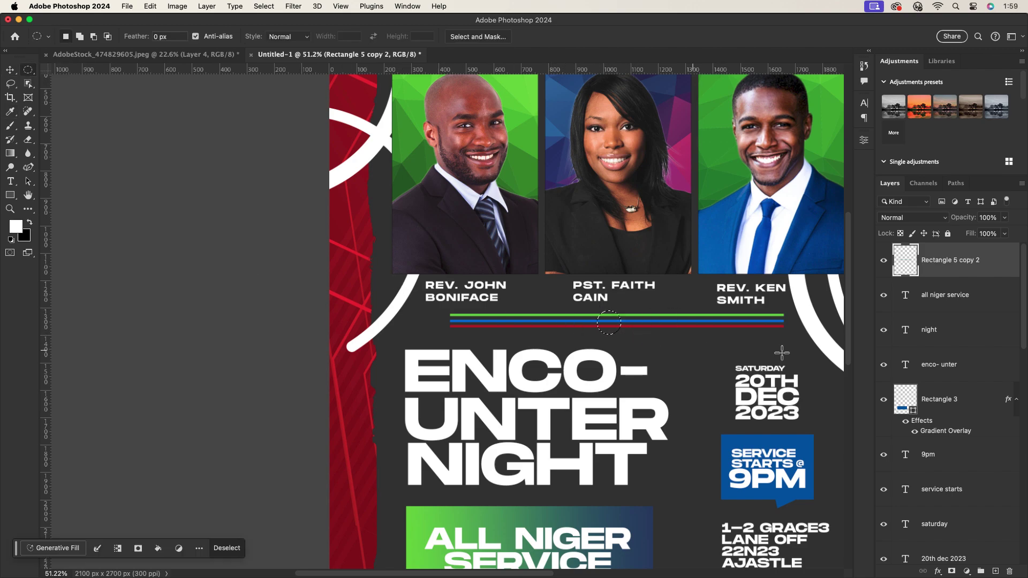
{"action": "left_click", "coordinate": [150, 5]}
{"action": "left_click", "coordinate": [161, 75]}
{"action": "scroll", "coordinate": [642, 321], "scroll_direction": "down", "scroll_amount": 3}
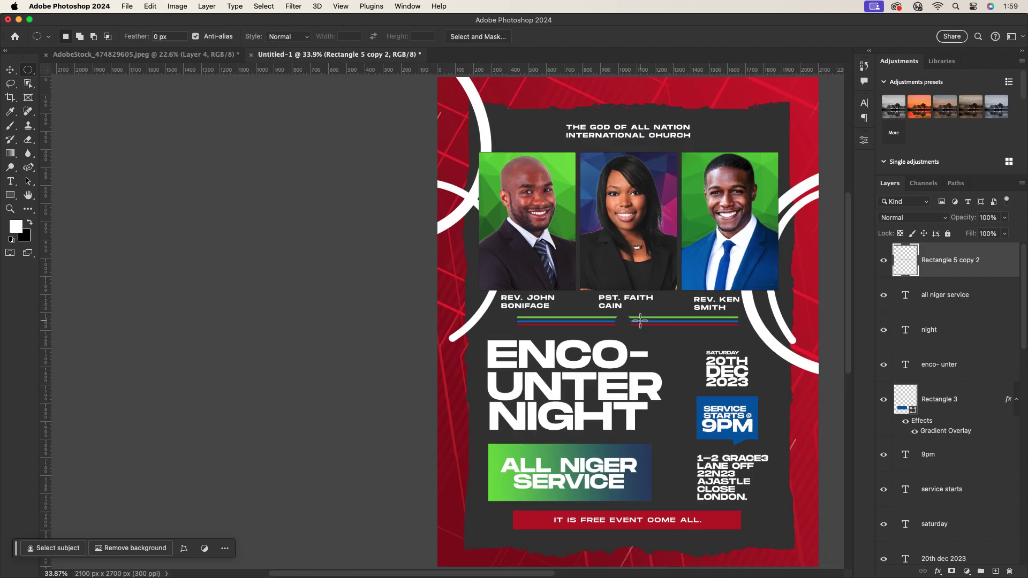
{"action": "scroll", "coordinate": [641, 325], "scroll_direction": "up", "scroll_amount": 5}
{"action": "scroll", "coordinate": [620, 346], "scroll_direction": "up", "scroll_amount": 1}
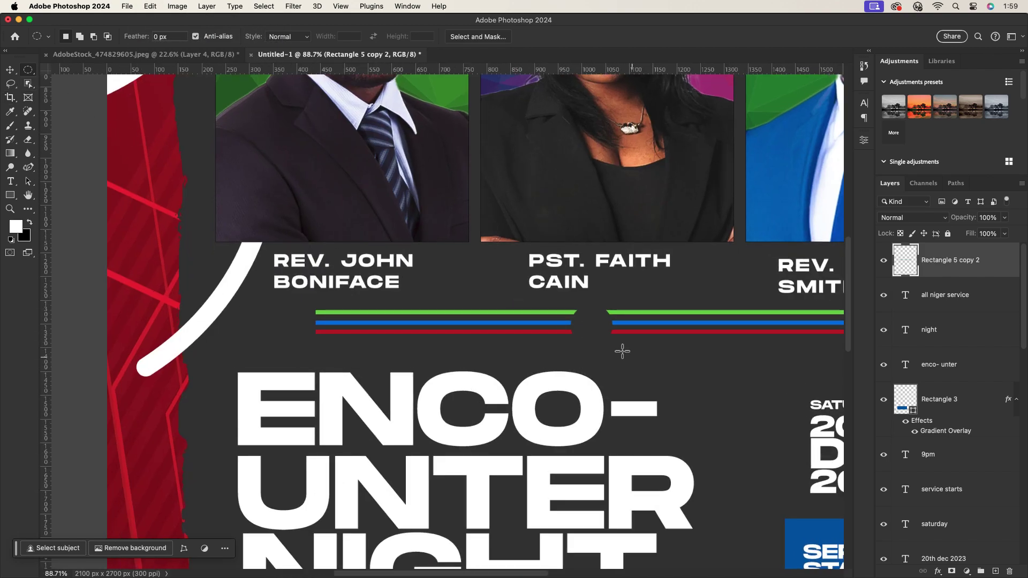
Cut a larger circle around the gap to widen it.
{"action": "left_click_drag", "start_coordinate": [592, 322], "coordinate": [643, 354]}
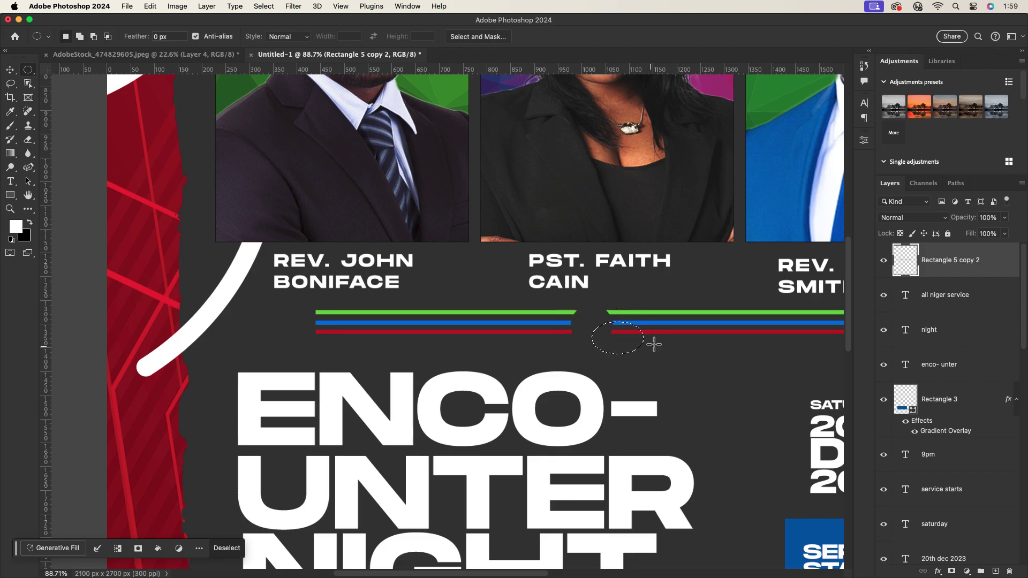
{"action": "left_click", "coordinate": [663, 347]}
{"action": "left_click_drag", "start_coordinate": [591, 322], "coordinate": [641, 362]}
{"action": "left_click", "coordinate": [150, 6]}
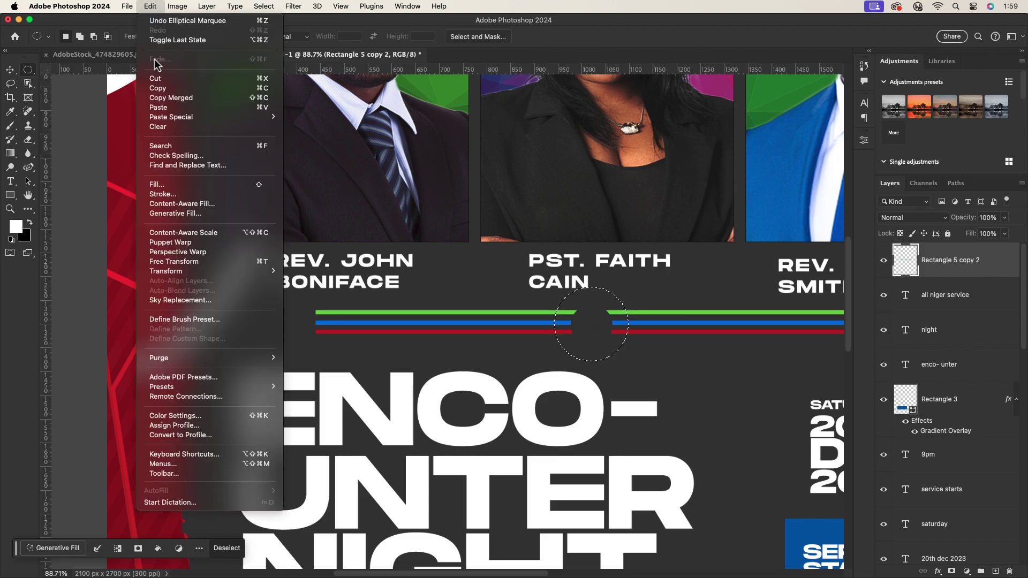
{"action": "left_click", "coordinate": [176, 22]}
{"action": "scroll", "coordinate": [677, 318], "scroll_direction": "down", "scroll_amount": 5}
{"action": "scroll", "coordinate": [712, 321], "scroll_direction": "up", "scroll_amount": 2}
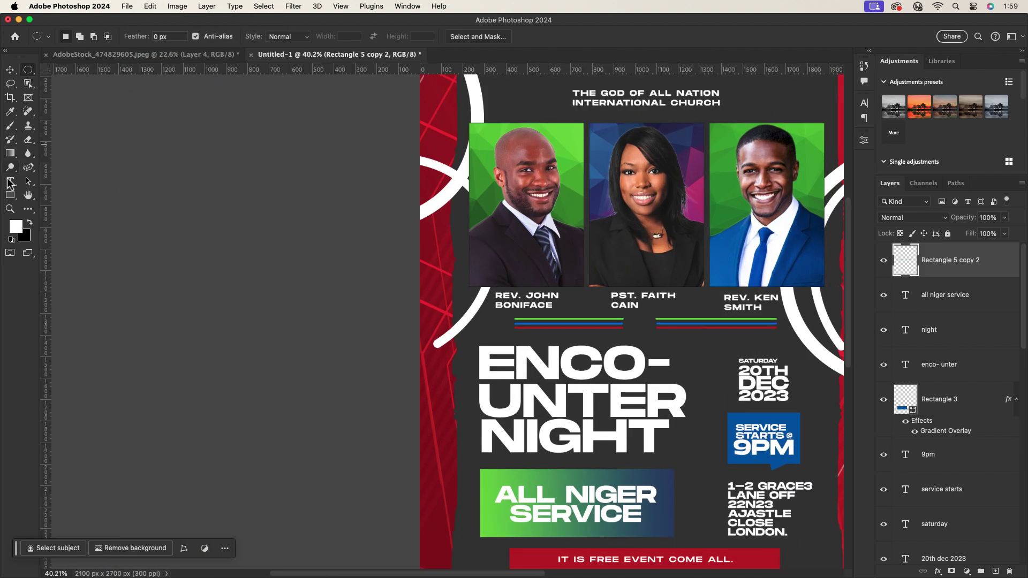
{"action": "scroll", "coordinate": [708, 321], "scroll_direction": "down", "scroll_amount": 2}
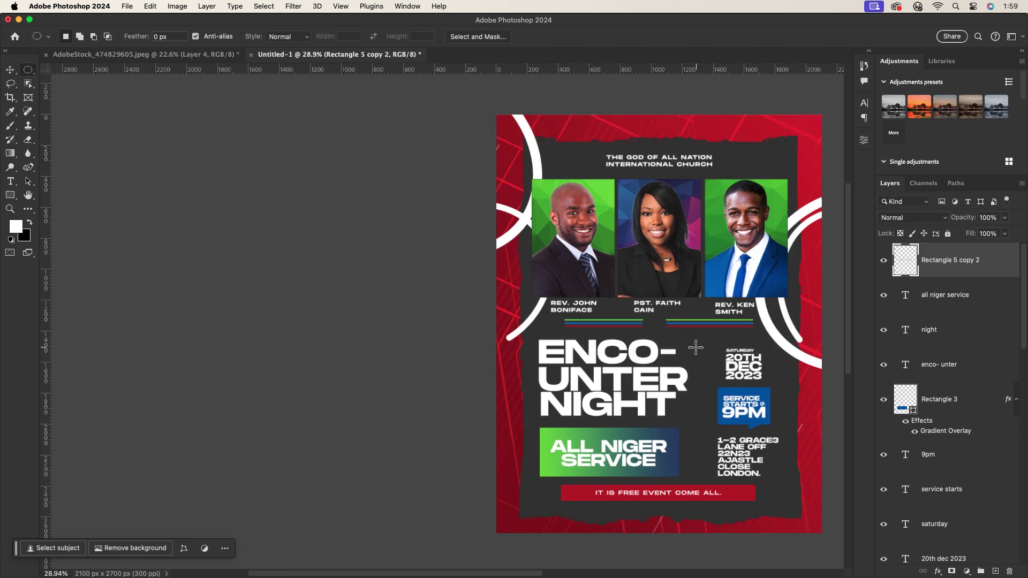
Duplicate the white curve shapes down to the lower-right and lower-left edges.
{"action": "key", "text": "v"}
{"action": "left_click", "coordinate": [565, 365]}
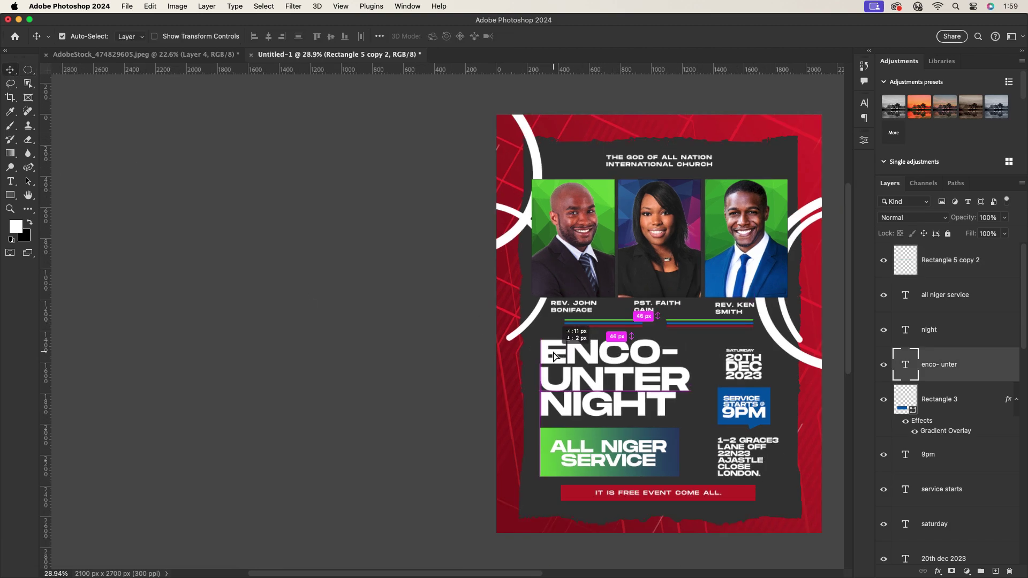
{"action": "scroll", "coordinate": [624, 387], "scroll_direction": "down", "scroll_amount": 1}
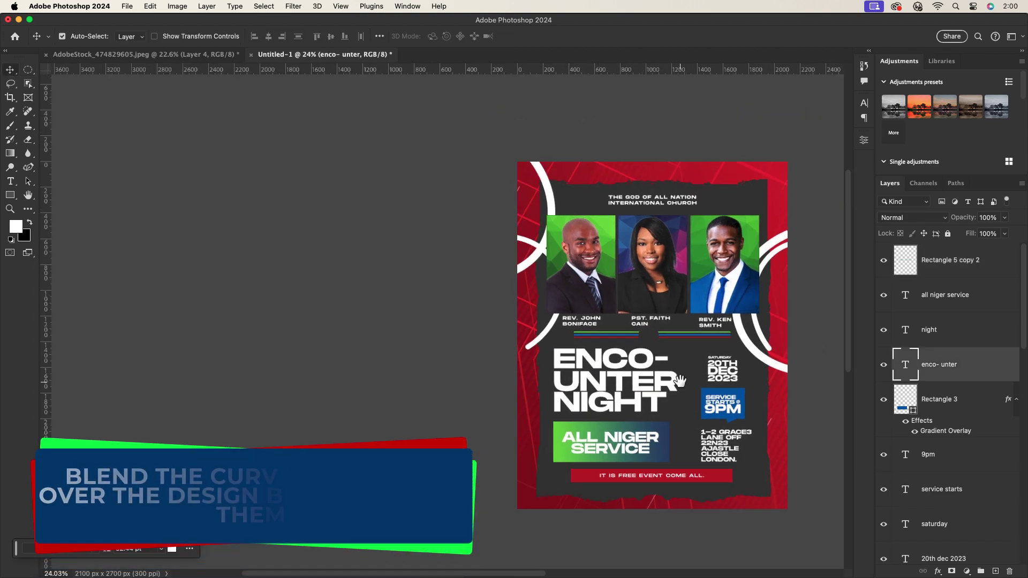
{"action": "scroll", "coordinate": [696, 364], "scroll_direction": "down", "scroll_amount": 2}
{"action": "scroll", "coordinate": [696, 364], "scroll_direction": "right", "scroll_amount": 2}
{"action": "left_click", "coordinate": [706, 308]}
{"action": "left_click_drag", "start_coordinate": [706, 308], "coordinate": [719, 511]}
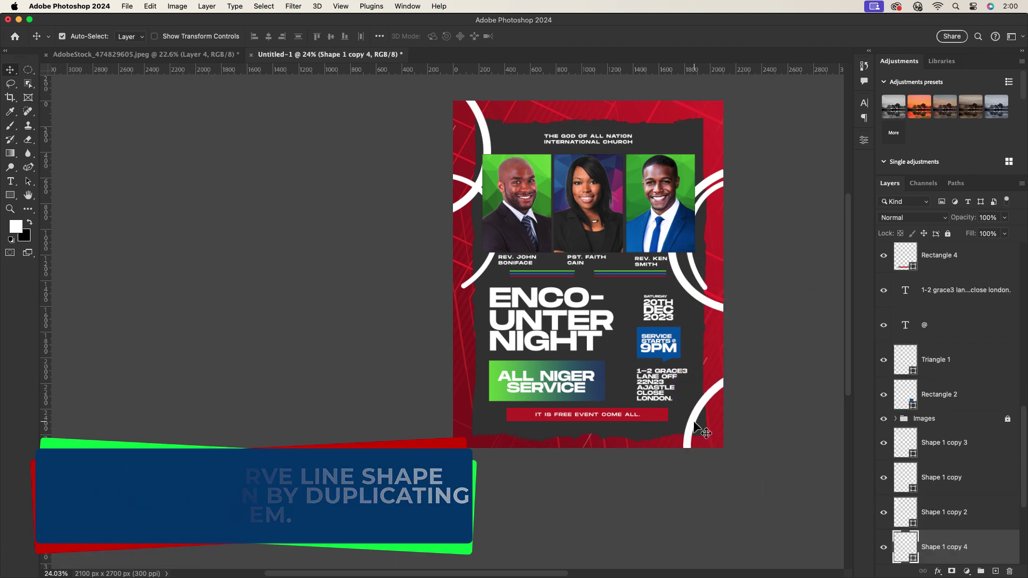
{"action": "left_click_drag", "start_coordinate": [459, 209], "coordinate": [462, 439]}
{"action": "left_click", "coordinate": [458, 207]}
Nudge the church title slightly down and right.
{"action": "scroll", "coordinate": [468, 337], "scroll_direction": "up", "scroll_amount": 3}
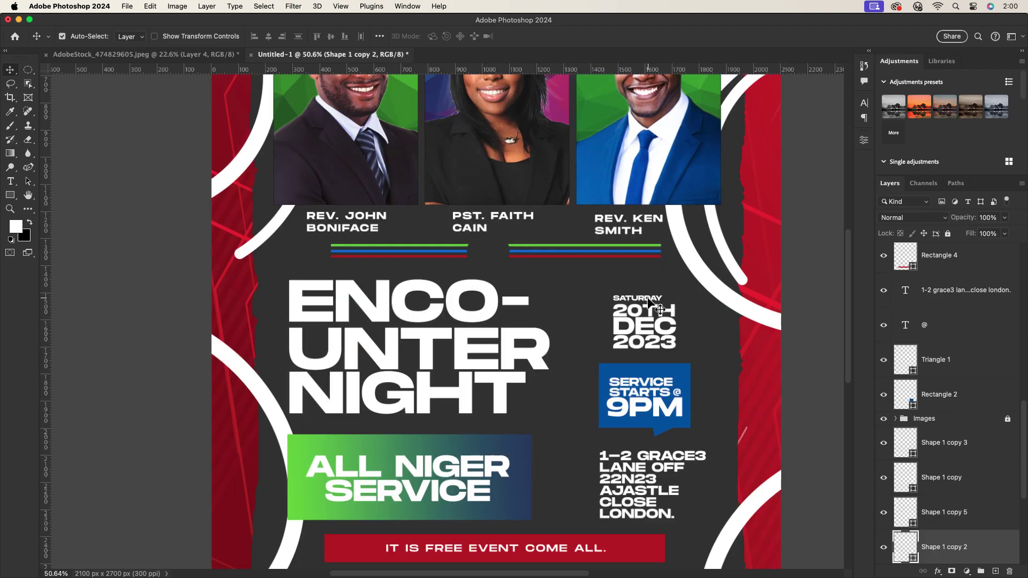
{"action": "left_click_drag", "start_coordinate": [523, 136], "coordinate": [524, 140]}
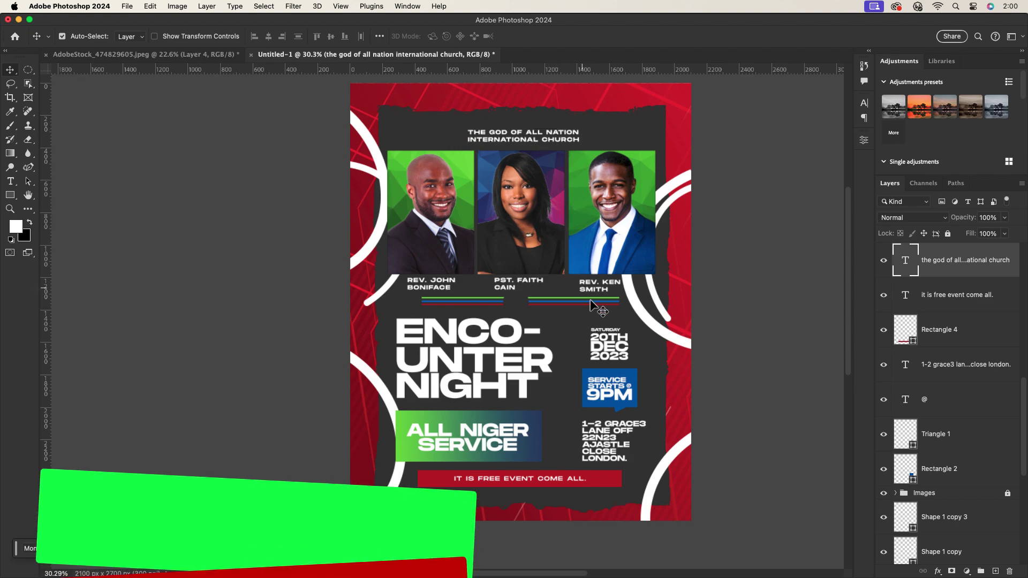
{"action": "scroll", "coordinate": [964, 322], "scroll_direction": "up", "scroll_amount": 5}
Group the layers from the top divider through Rectangle 2 and name the group Text.
{"action": "left_click", "coordinate": [967, 270]}
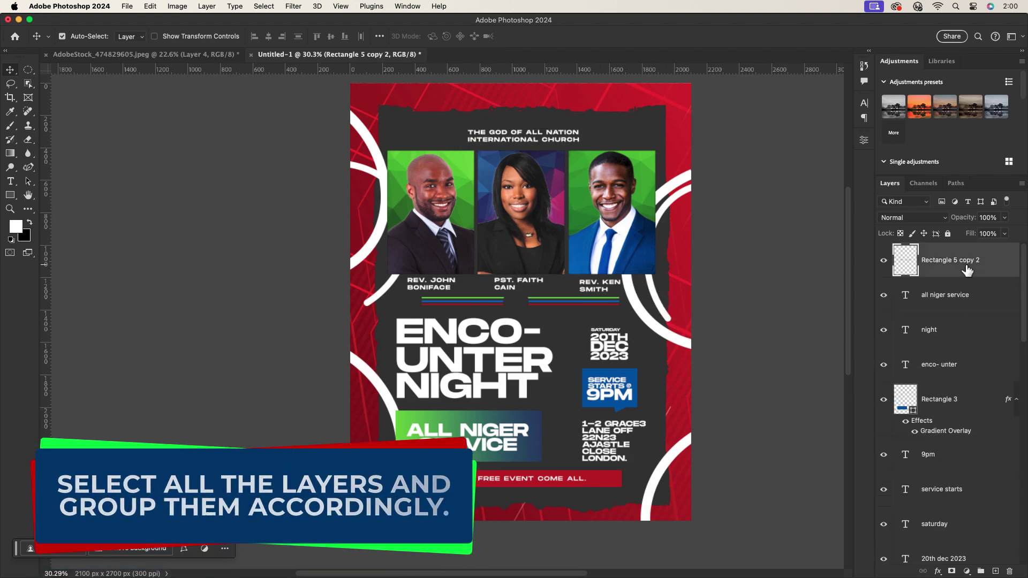
{"action": "scroll", "coordinate": [1026, 509], "scroll_direction": "down", "scroll_amount": 10}
{"action": "left_click", "coordinate": [940, 349], "text": "shift"}
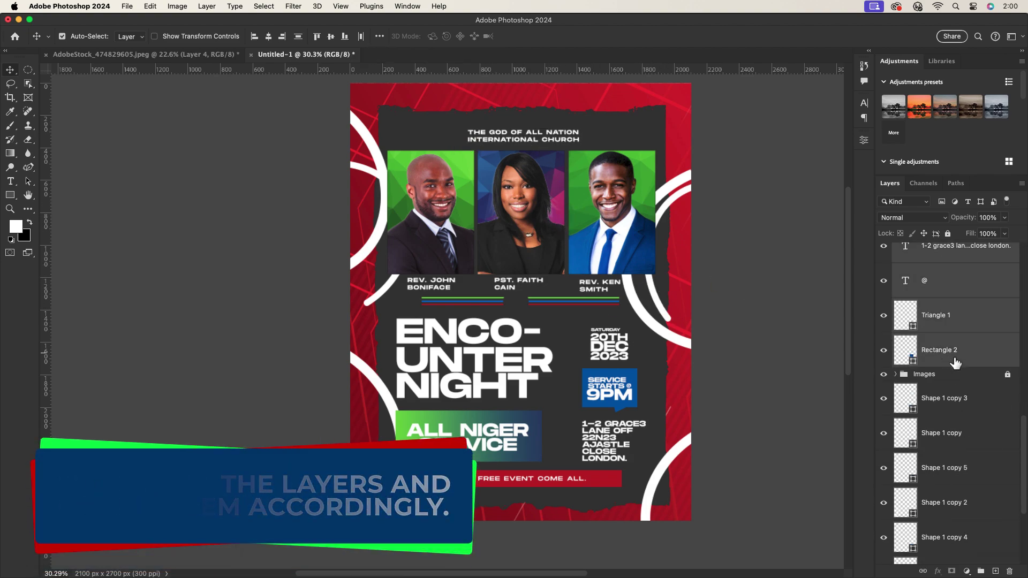
{"action": "key", "text": "super+g"}
{"action": "double_click", "coordinate": [925, 249]}
{"action": "type", "text": "Text"}
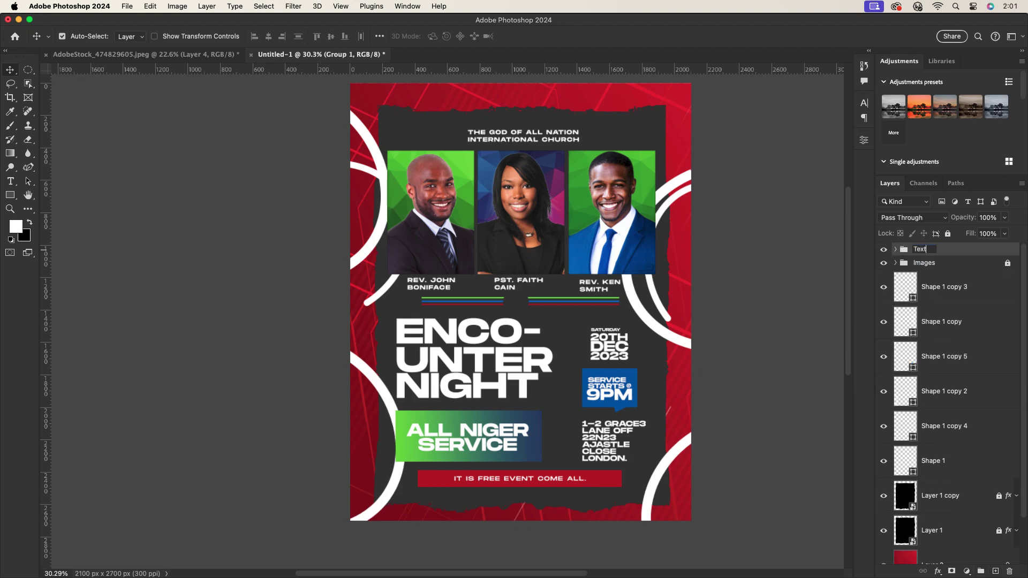
{"action": "key", "text": "Return"}
Group Shape 1 through Shape 1 copy 3 and name the group Shapes.
{"action": "left_click", "coordinate": [971, 289]}
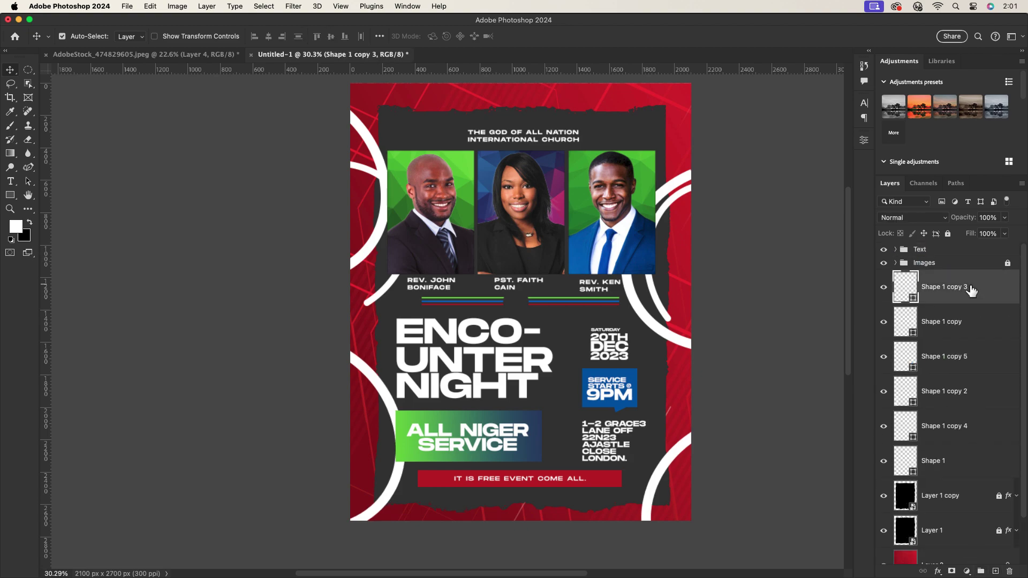
{"action": "left_click", "coordinate": [959, 470], "text": "shift"}
{"action": "key", "text": "super+g"}
{"action": "double_click", "coordinate": [937, 276]}
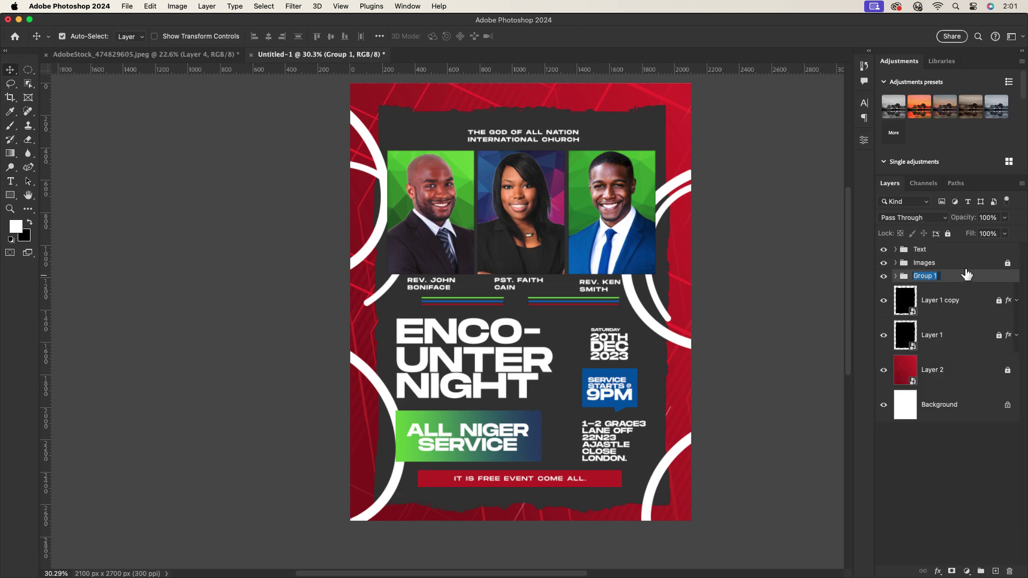
{"action": "type", "text": "Shapes"}
{"action": "key", "text": "Return"}
Group the three background layers, Layer 2 to Layer 1 copy, as BG.
{"action": "left_click", "coordinate": [958, 373]}
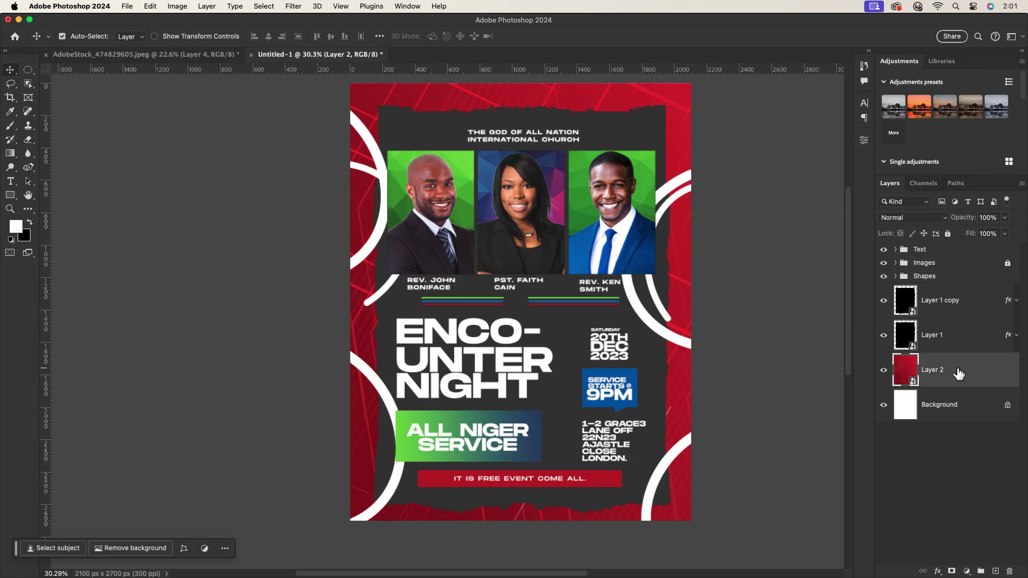
{"action": "left_click", "coordinate": [959, 300], "text": "shift"}
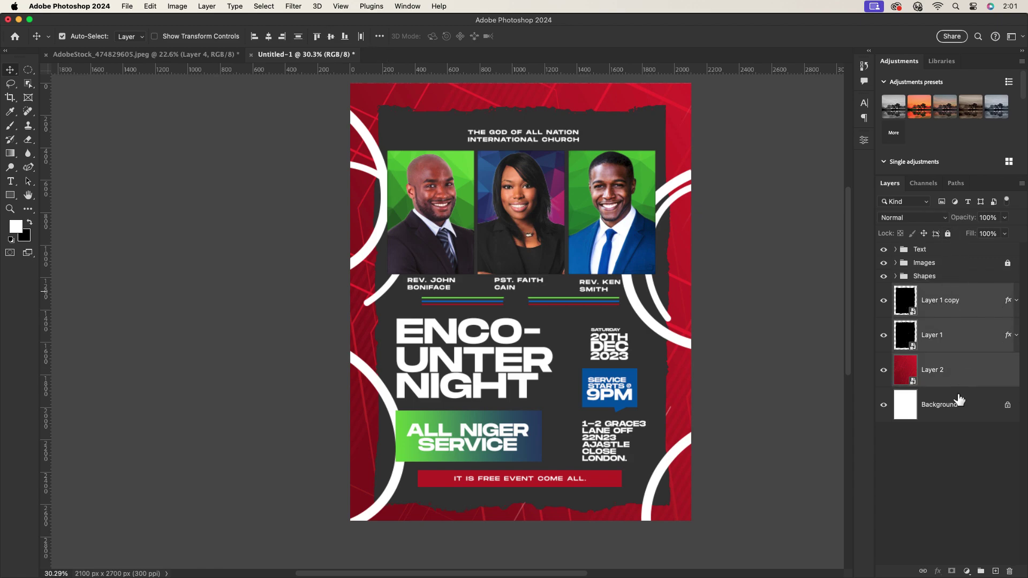
{"action": "key", "text": "super+g"}
{"action": "double_click", "coordinate": [929, 289]}
{"action": "type", "text": "B"}
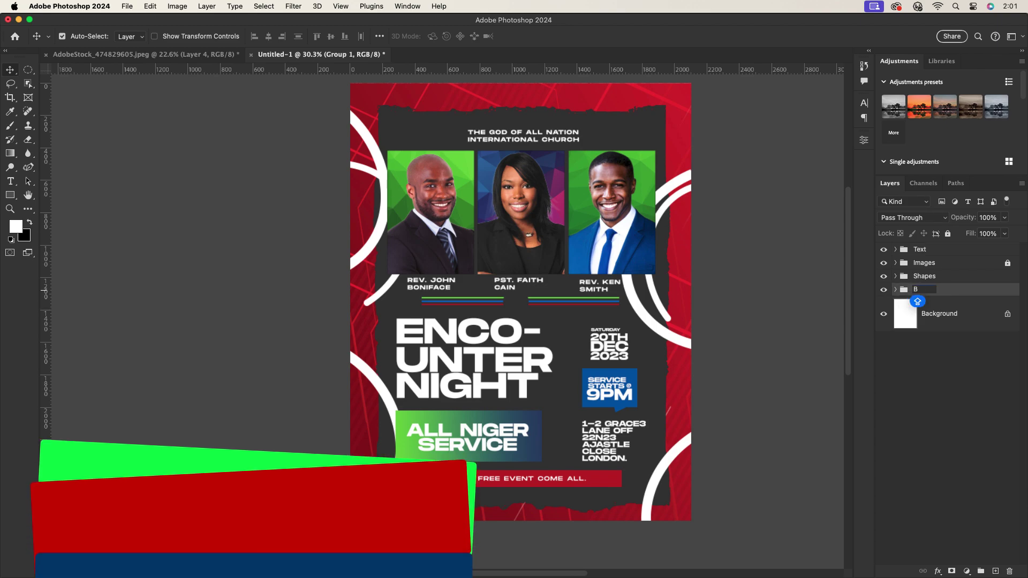
{"action": "type", "text": "G"}
{"action": "key", "text": "Return"}
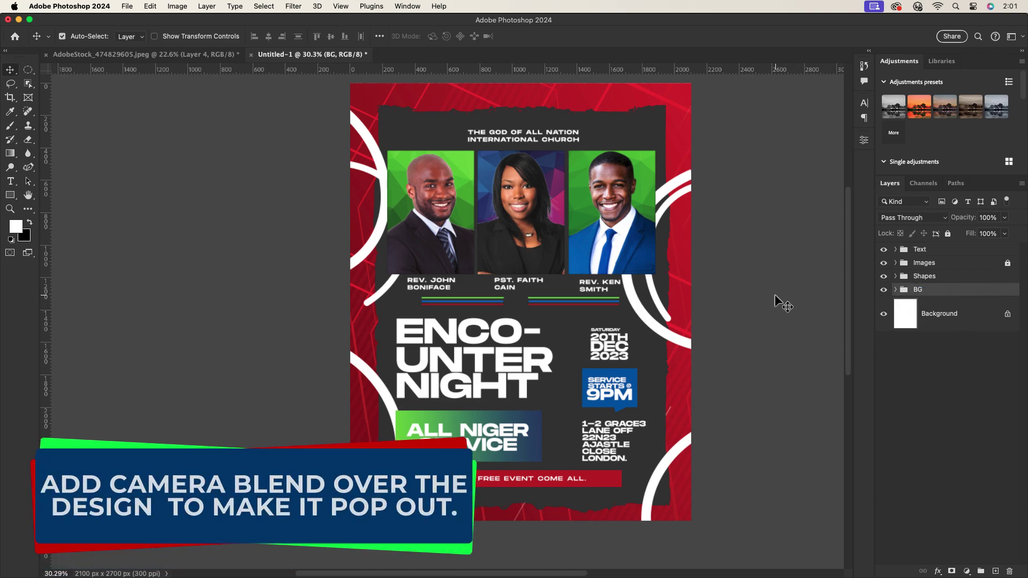
Stamp all visible layers into Layer 8 above the Text group and open Camera Raw Filter.
{"action": "left_click", "coordinate": [958, 251]}
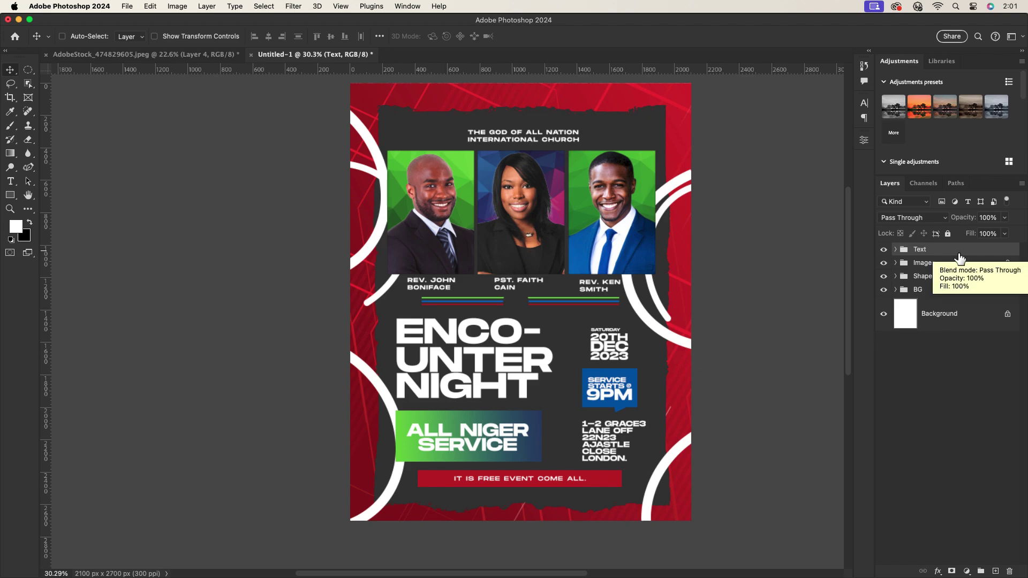
{"action": "key", "text": "super+alt+shift+e"}
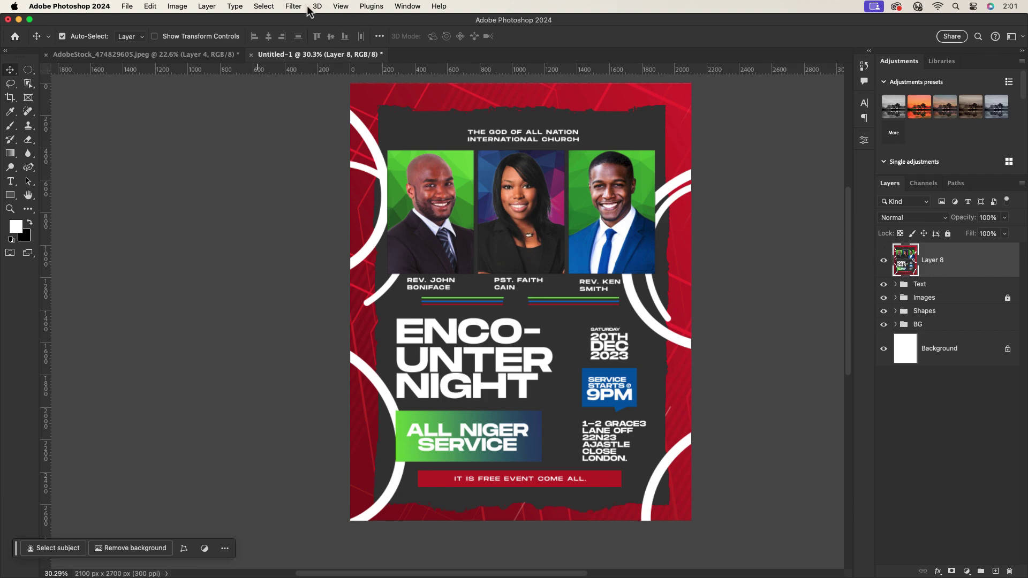
{"action": "left_click", "coordinate": [308, 8]}
{"action": "left_click", "coordinate": [317, 22]}
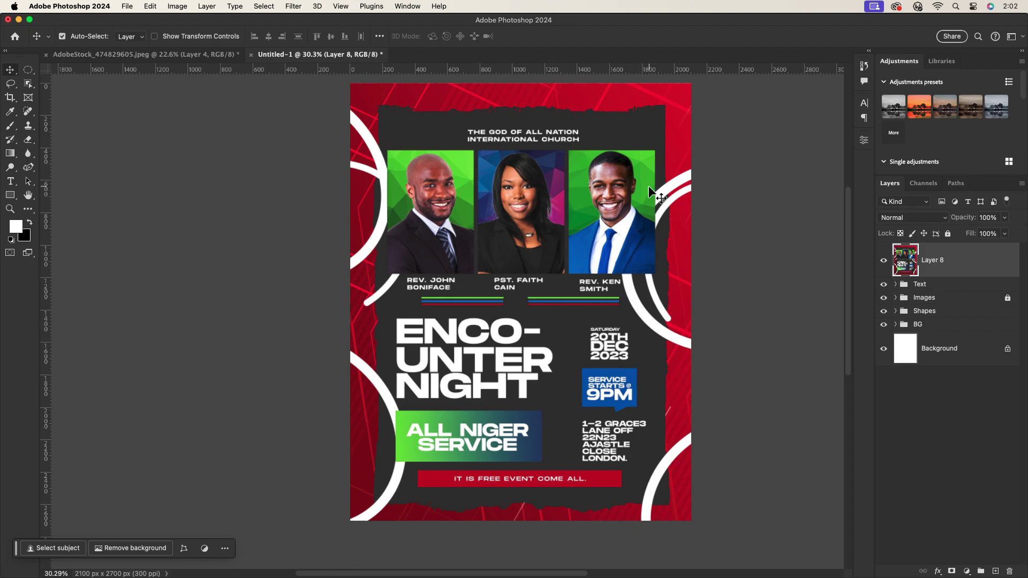
{"action": "key", "text": "super"}
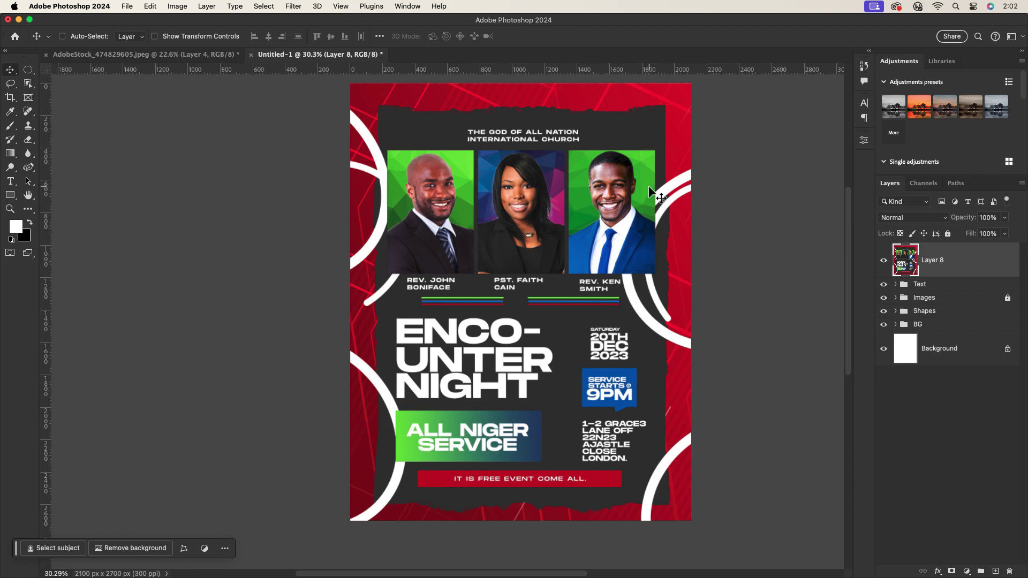